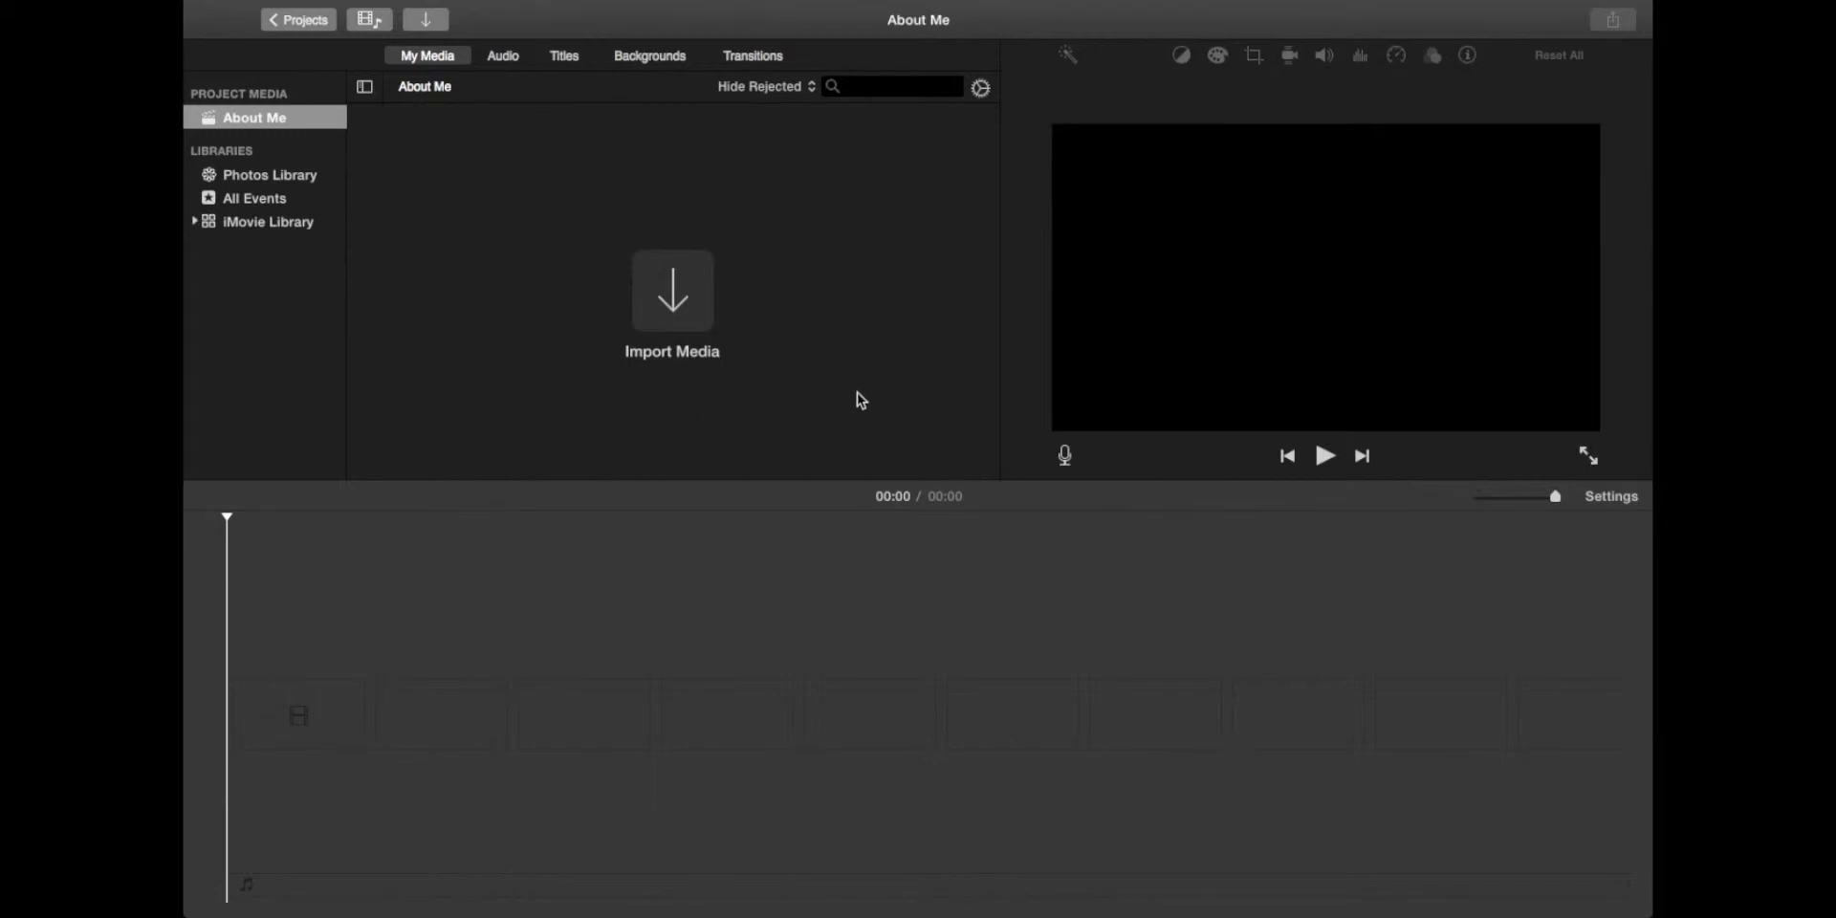
Step: Open Import Media and browse the home folder to the iMovie Demo Photos folder
click(671, 304)
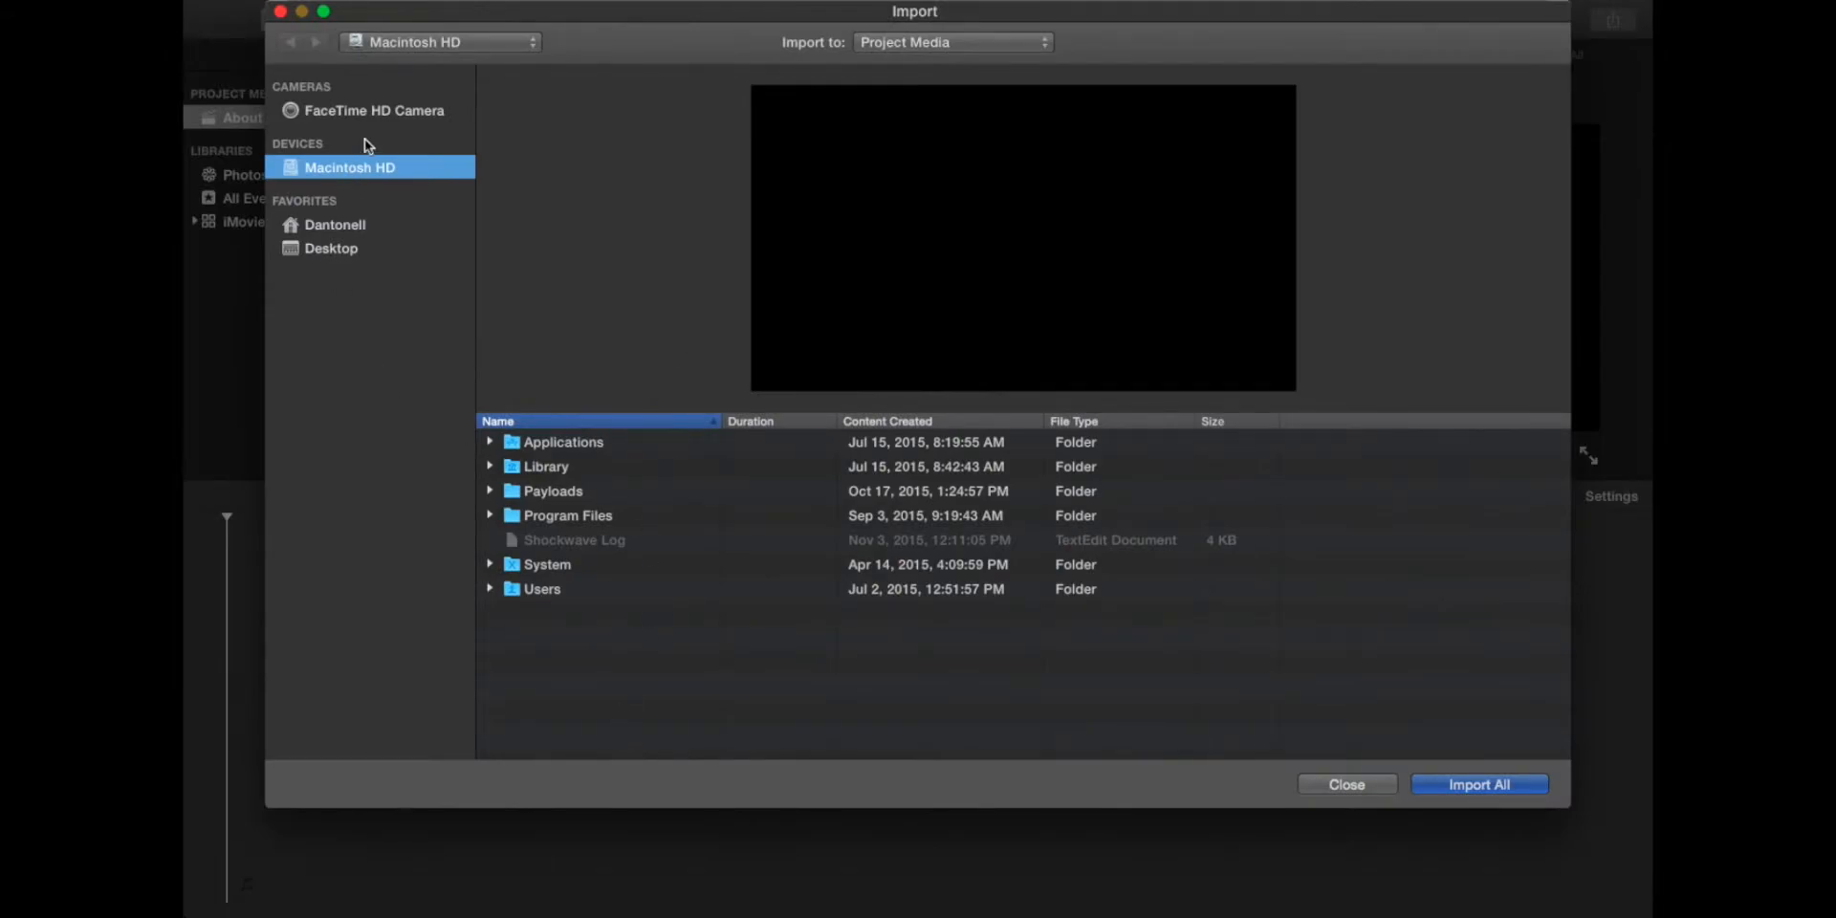
click(353, 113)
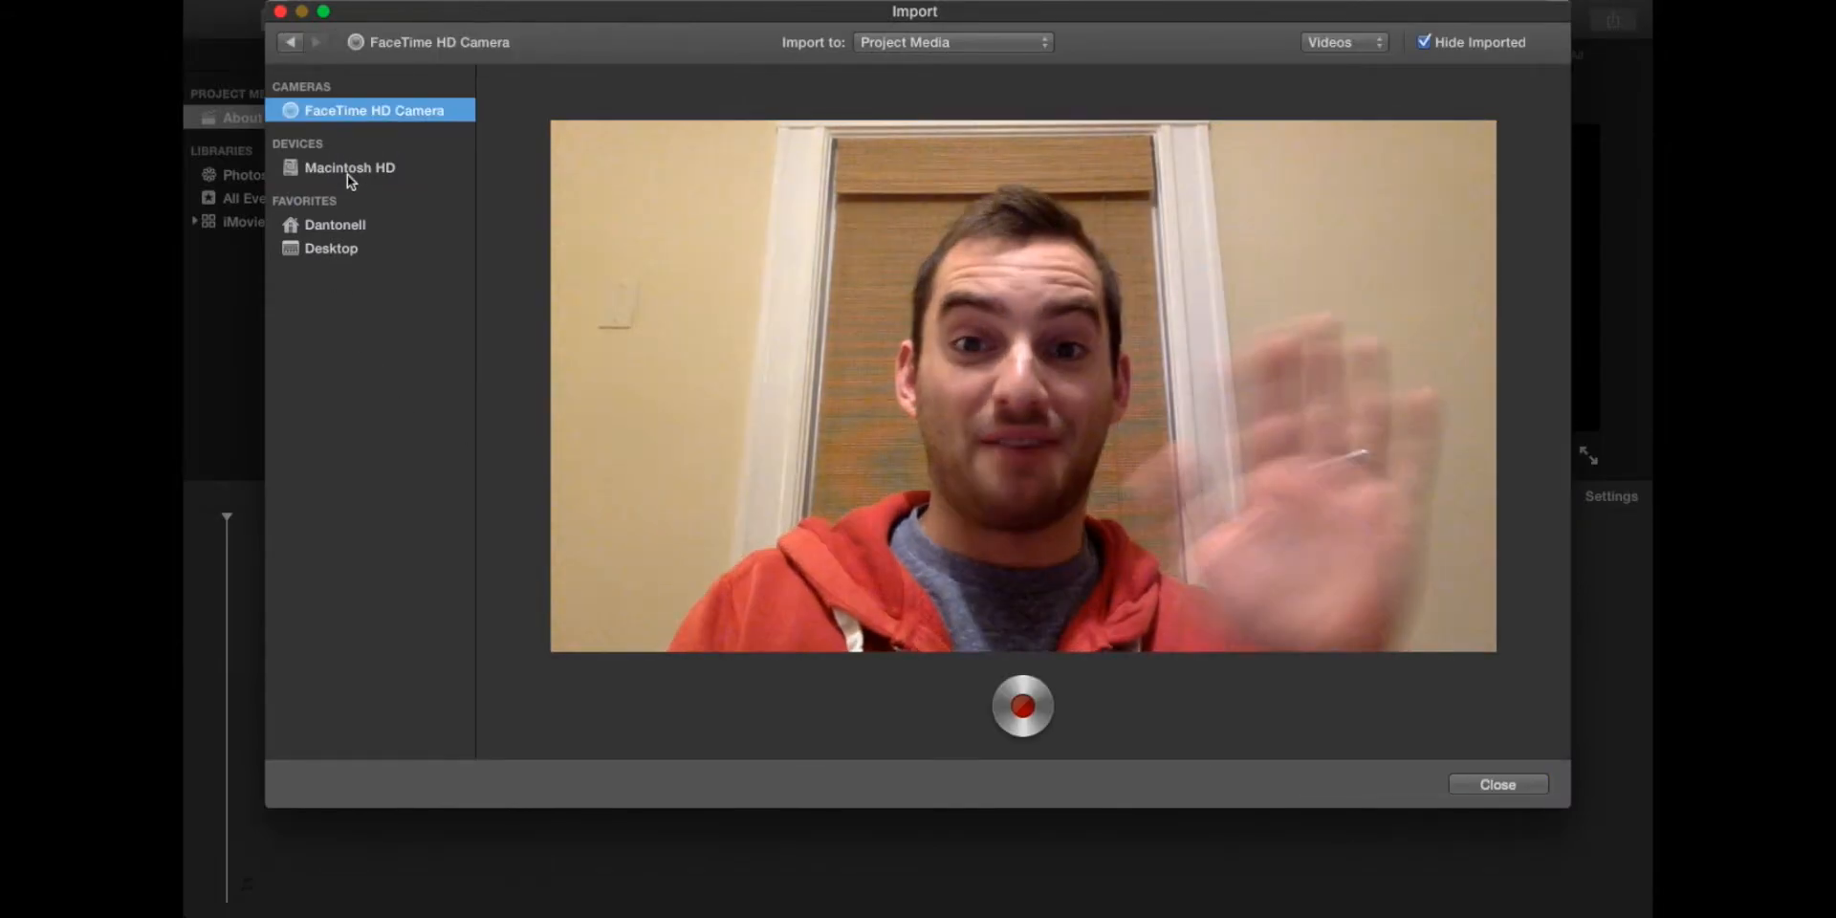
click(347, 172)
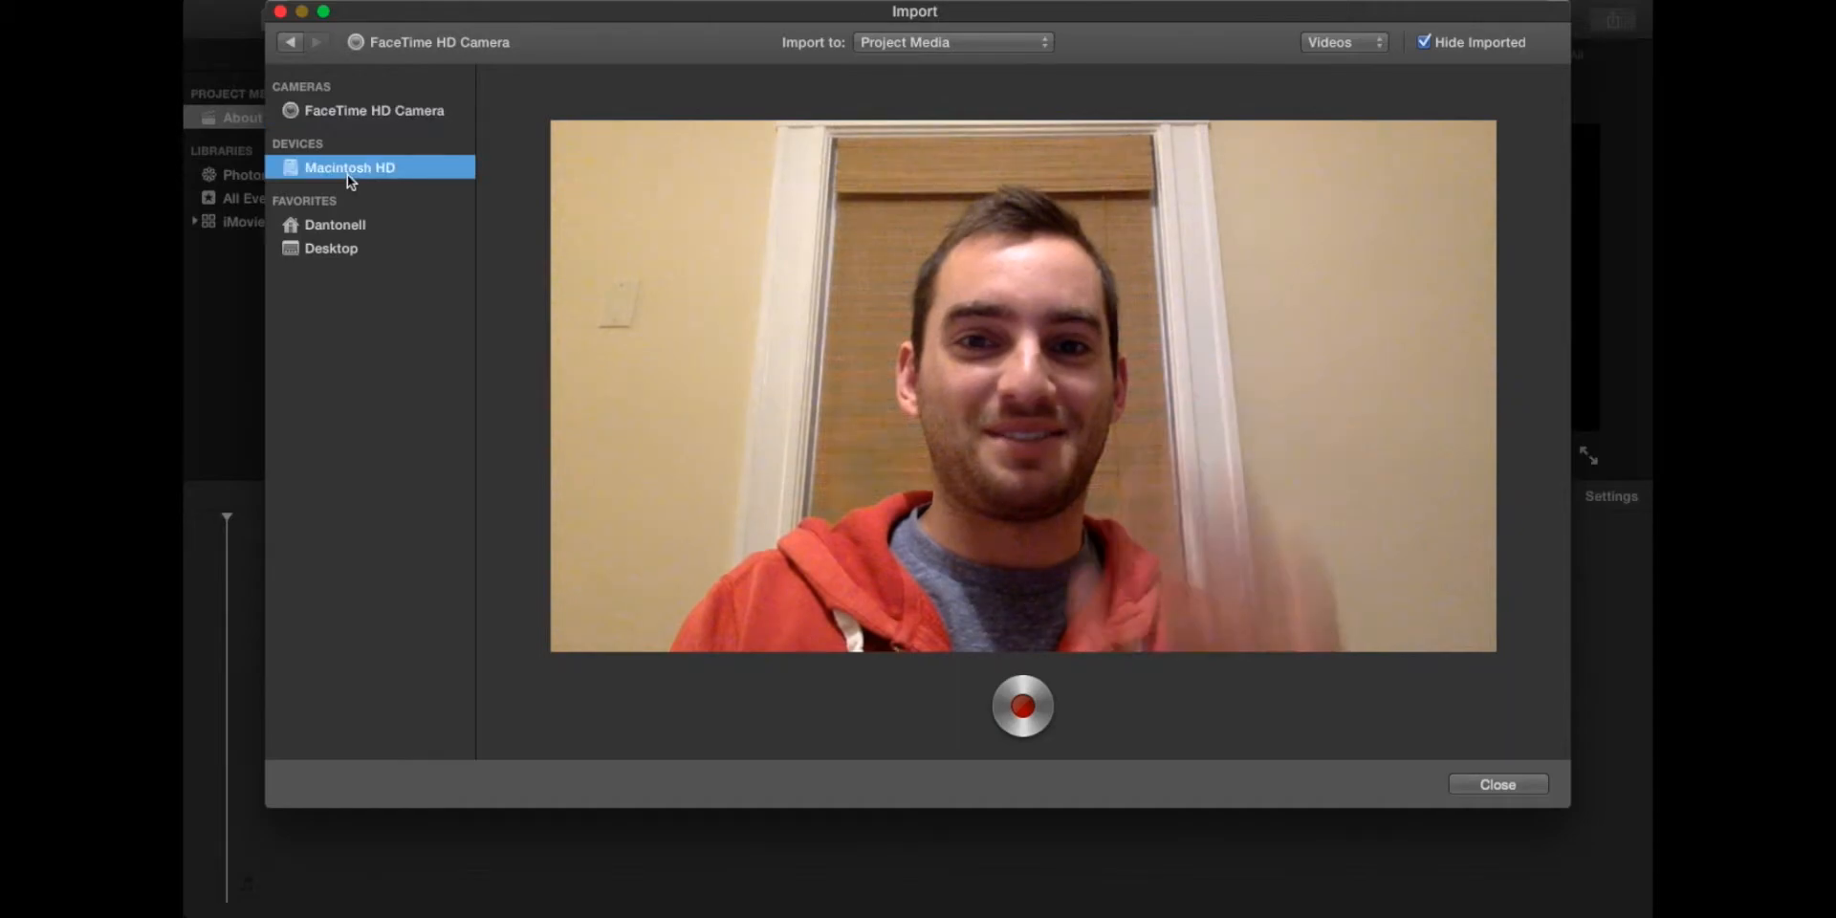
click(339, 225)
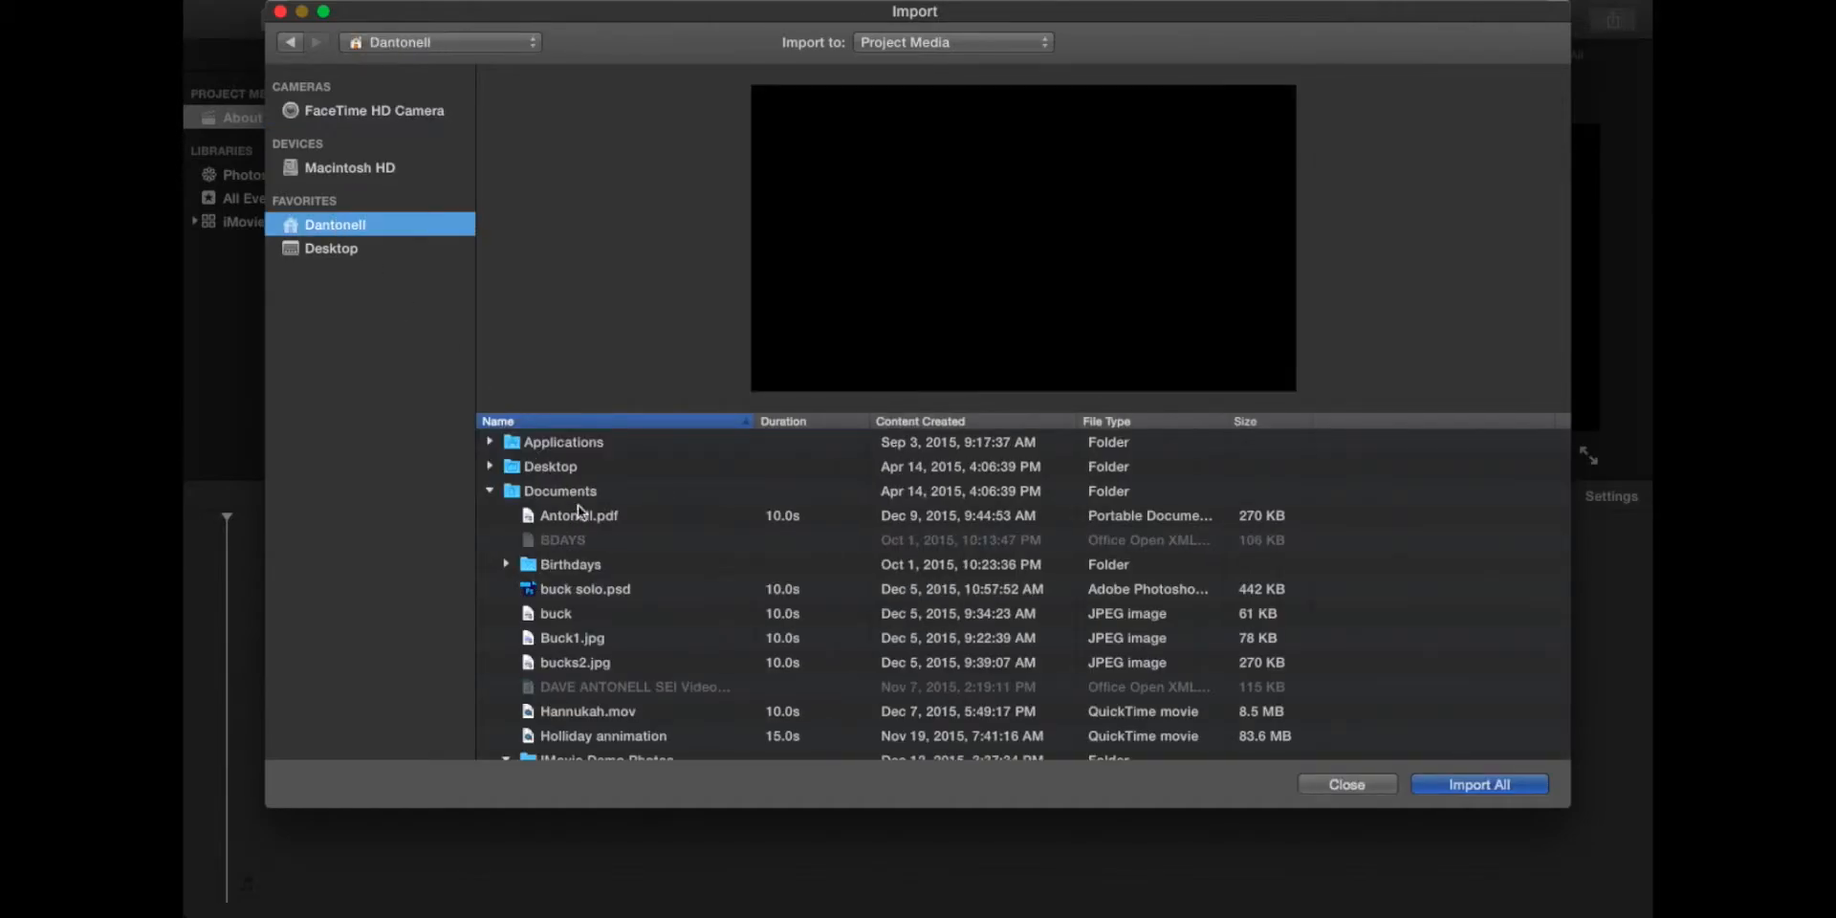
scroll(575, 528, down, 6)
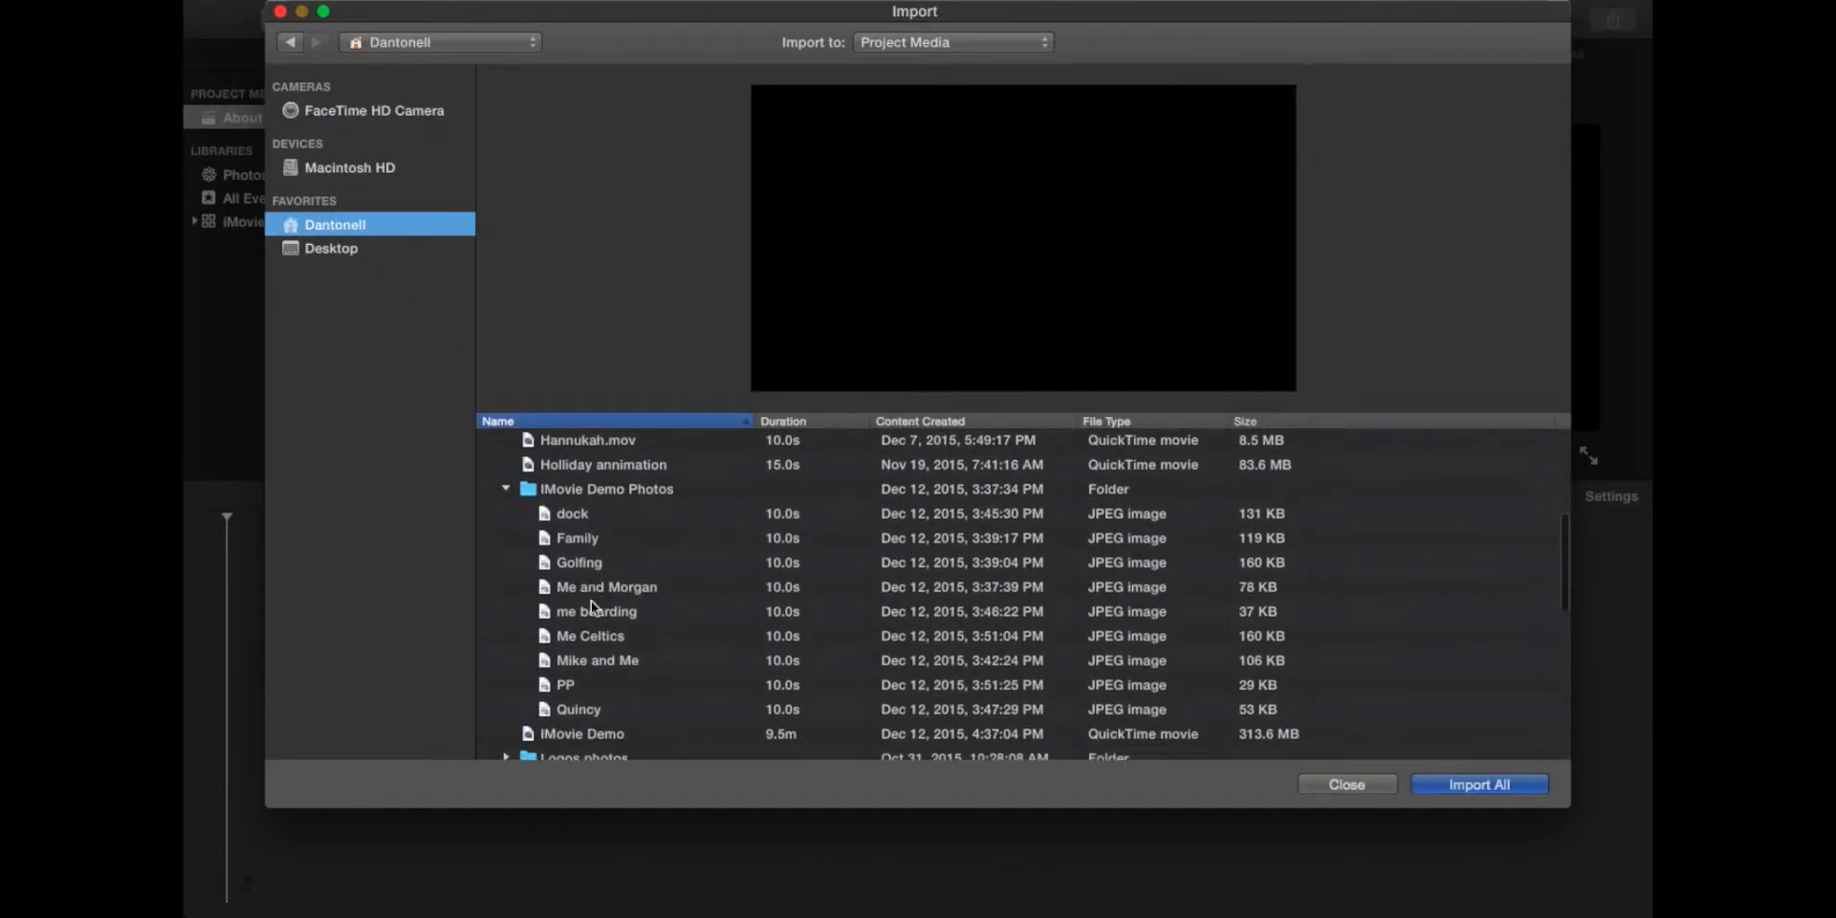
Step: Select the photos from dock through Quincy and import them into About Me
click(594, 495)
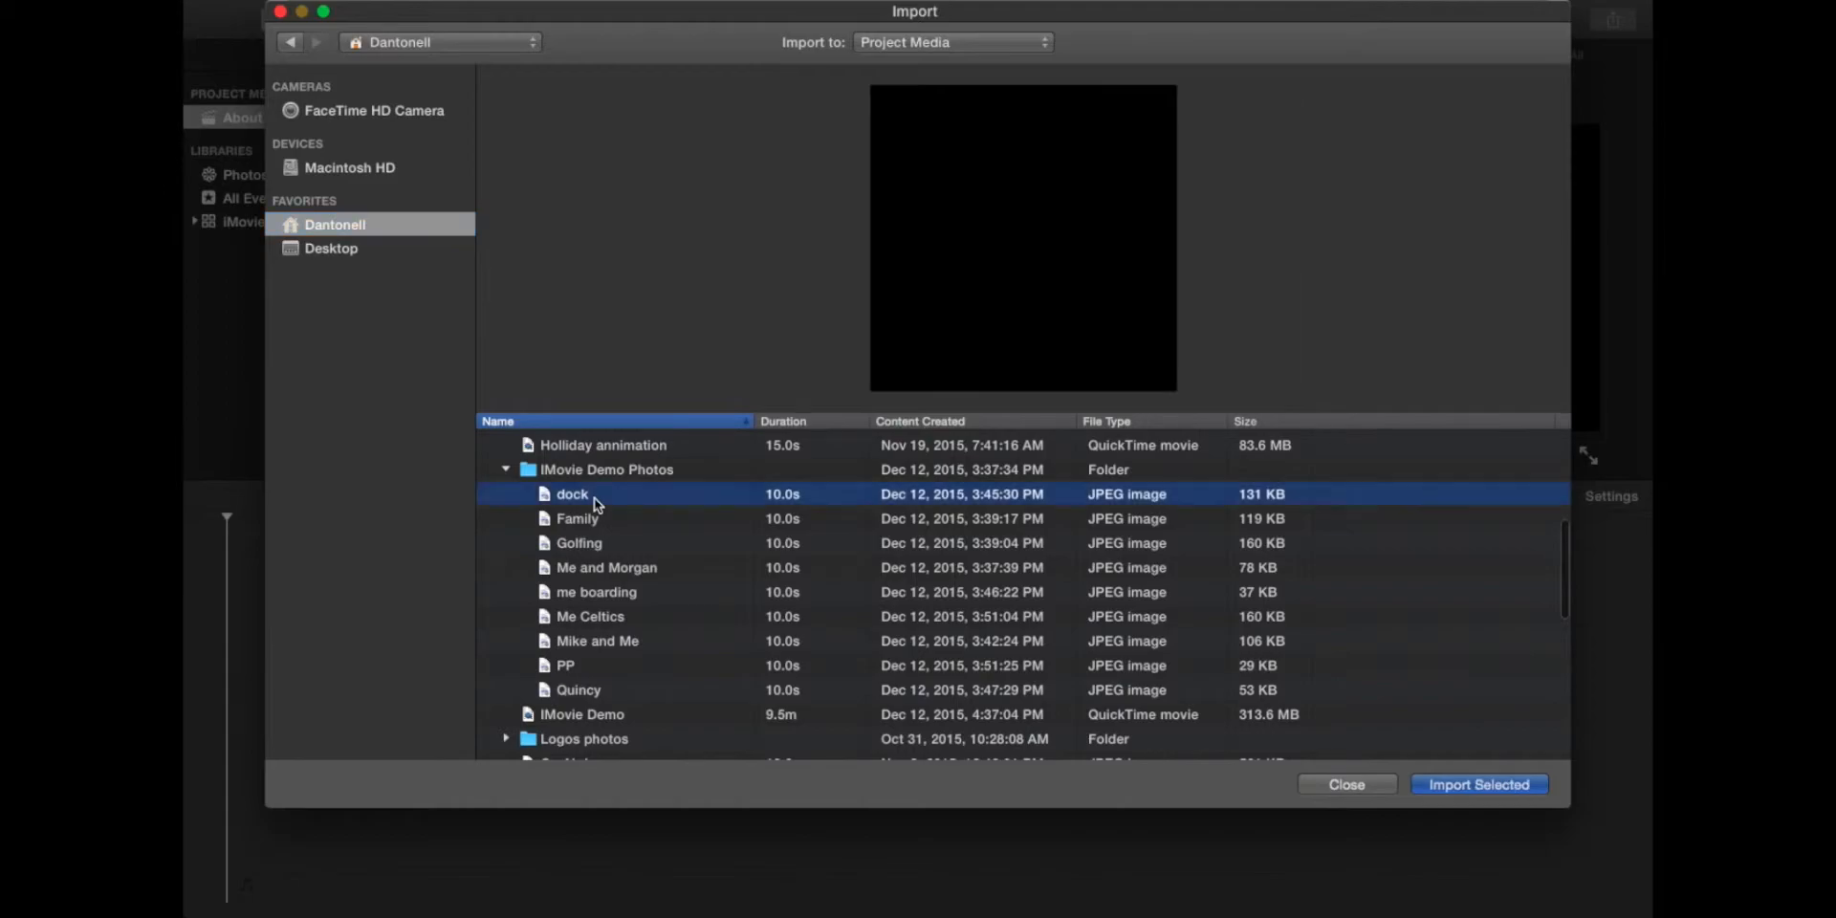
super+click(600, 594)
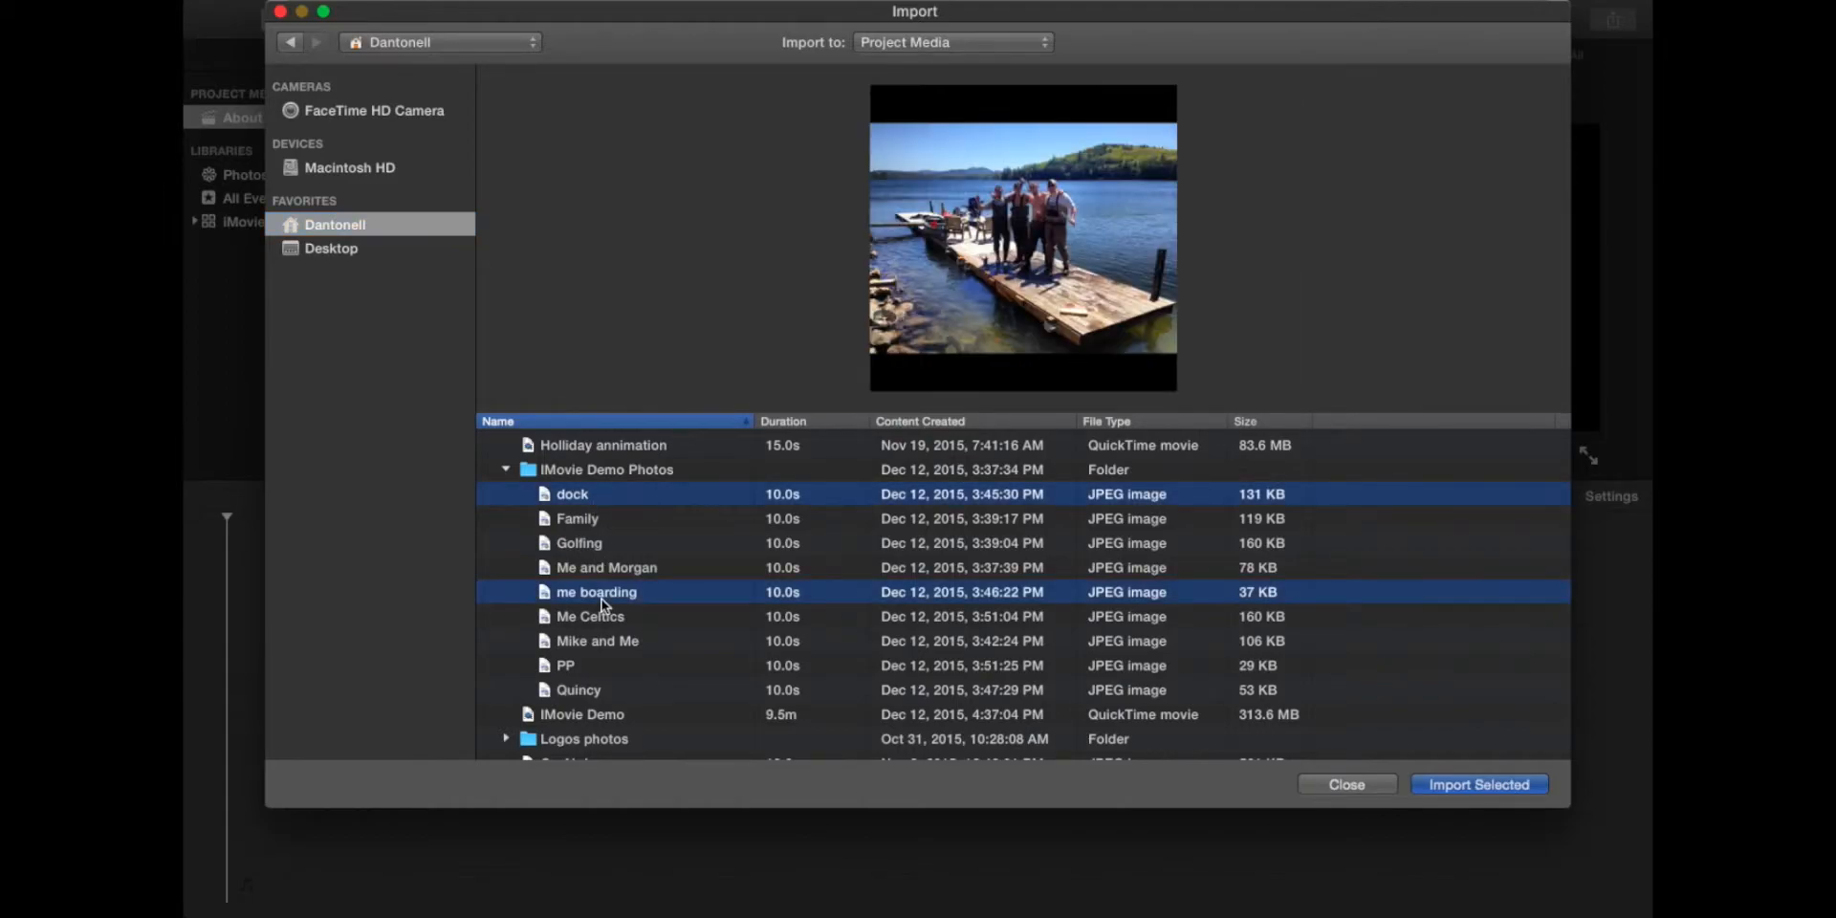
super+click(592, 541)
click(594, 548)
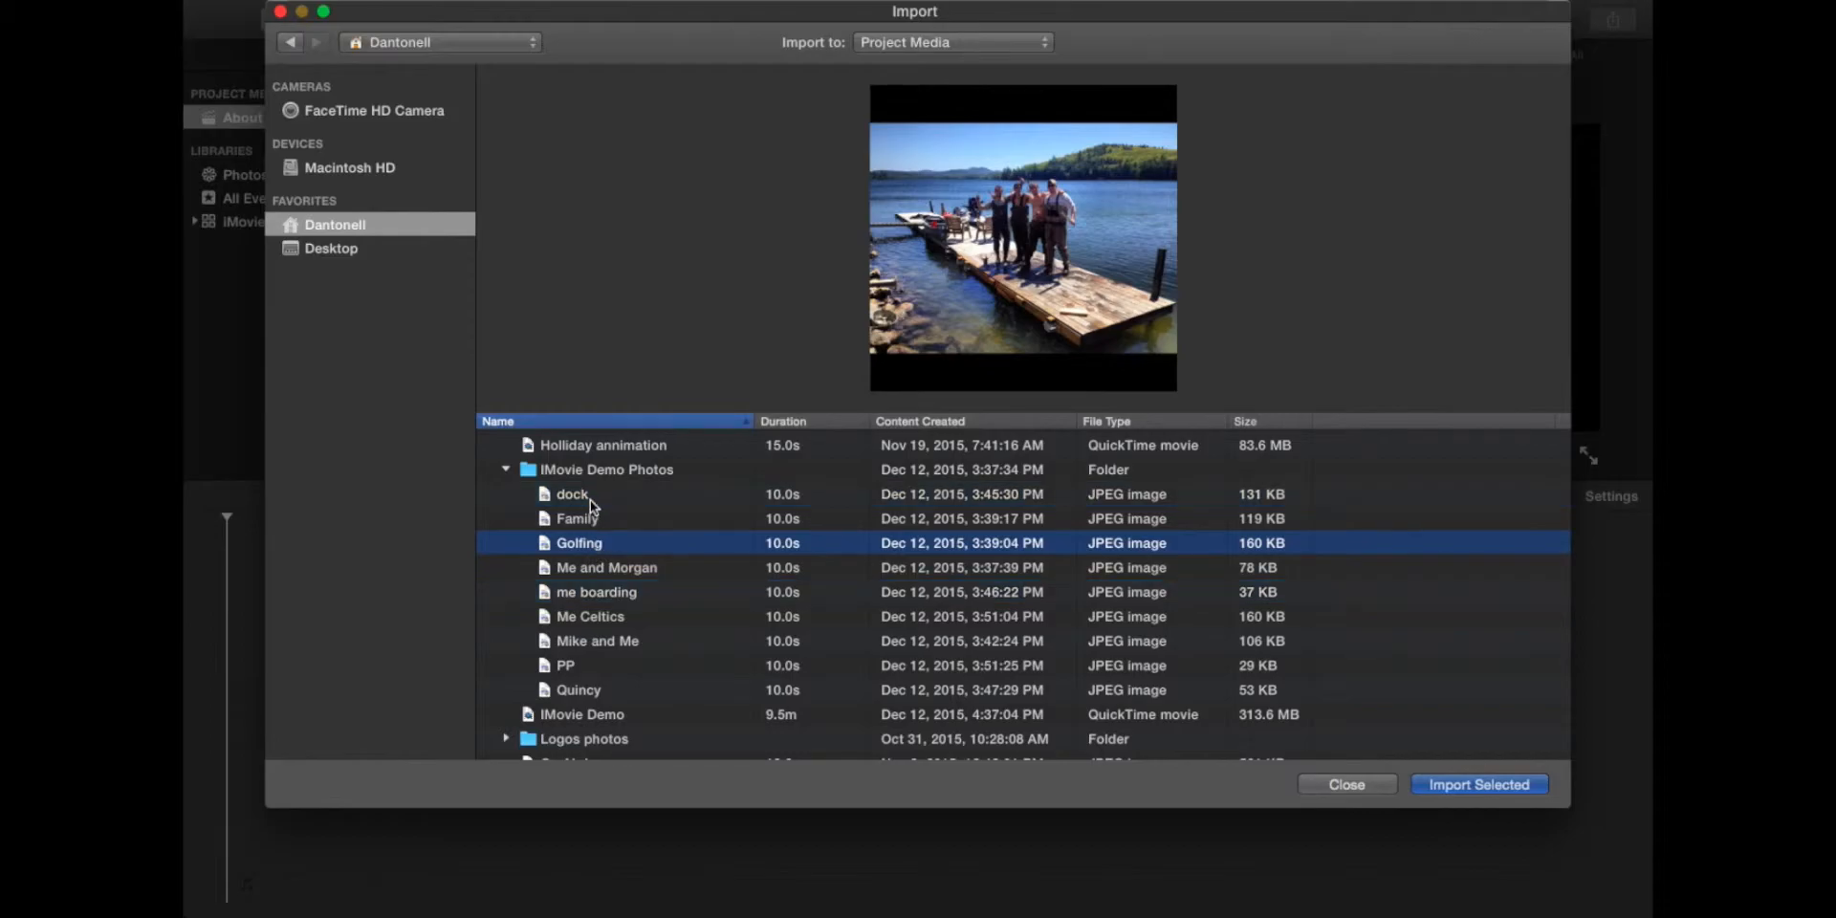
click(590, 498)
shift+click(606, 689)
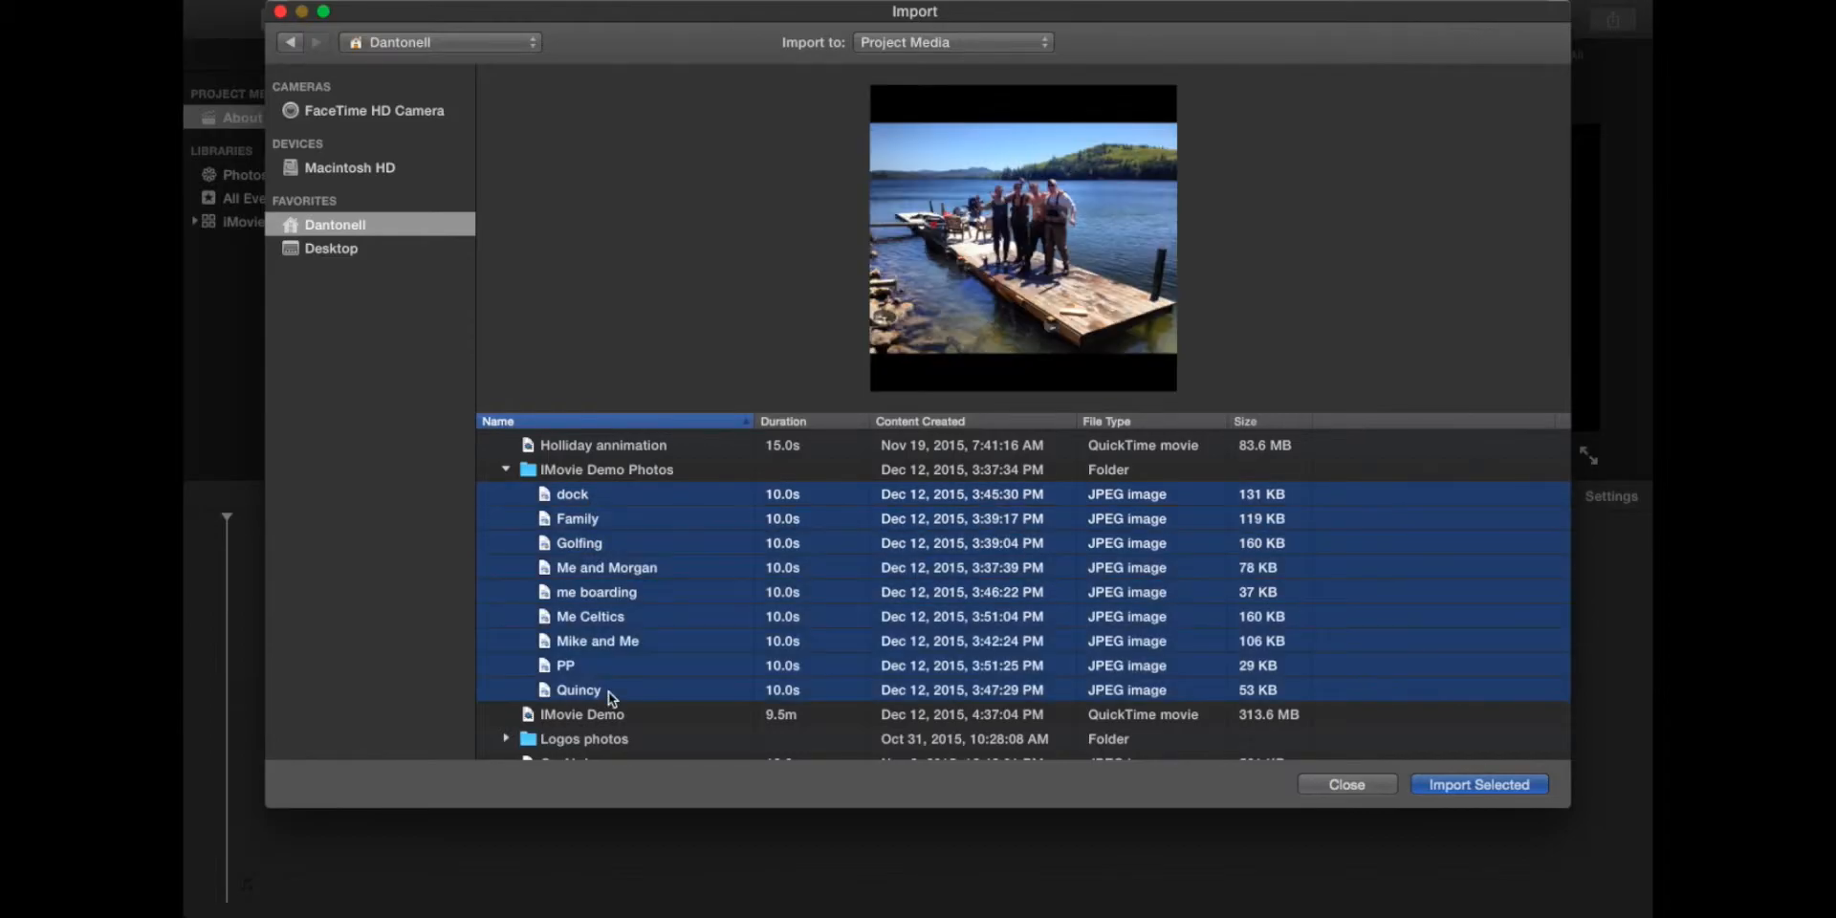
click(1504, 790)
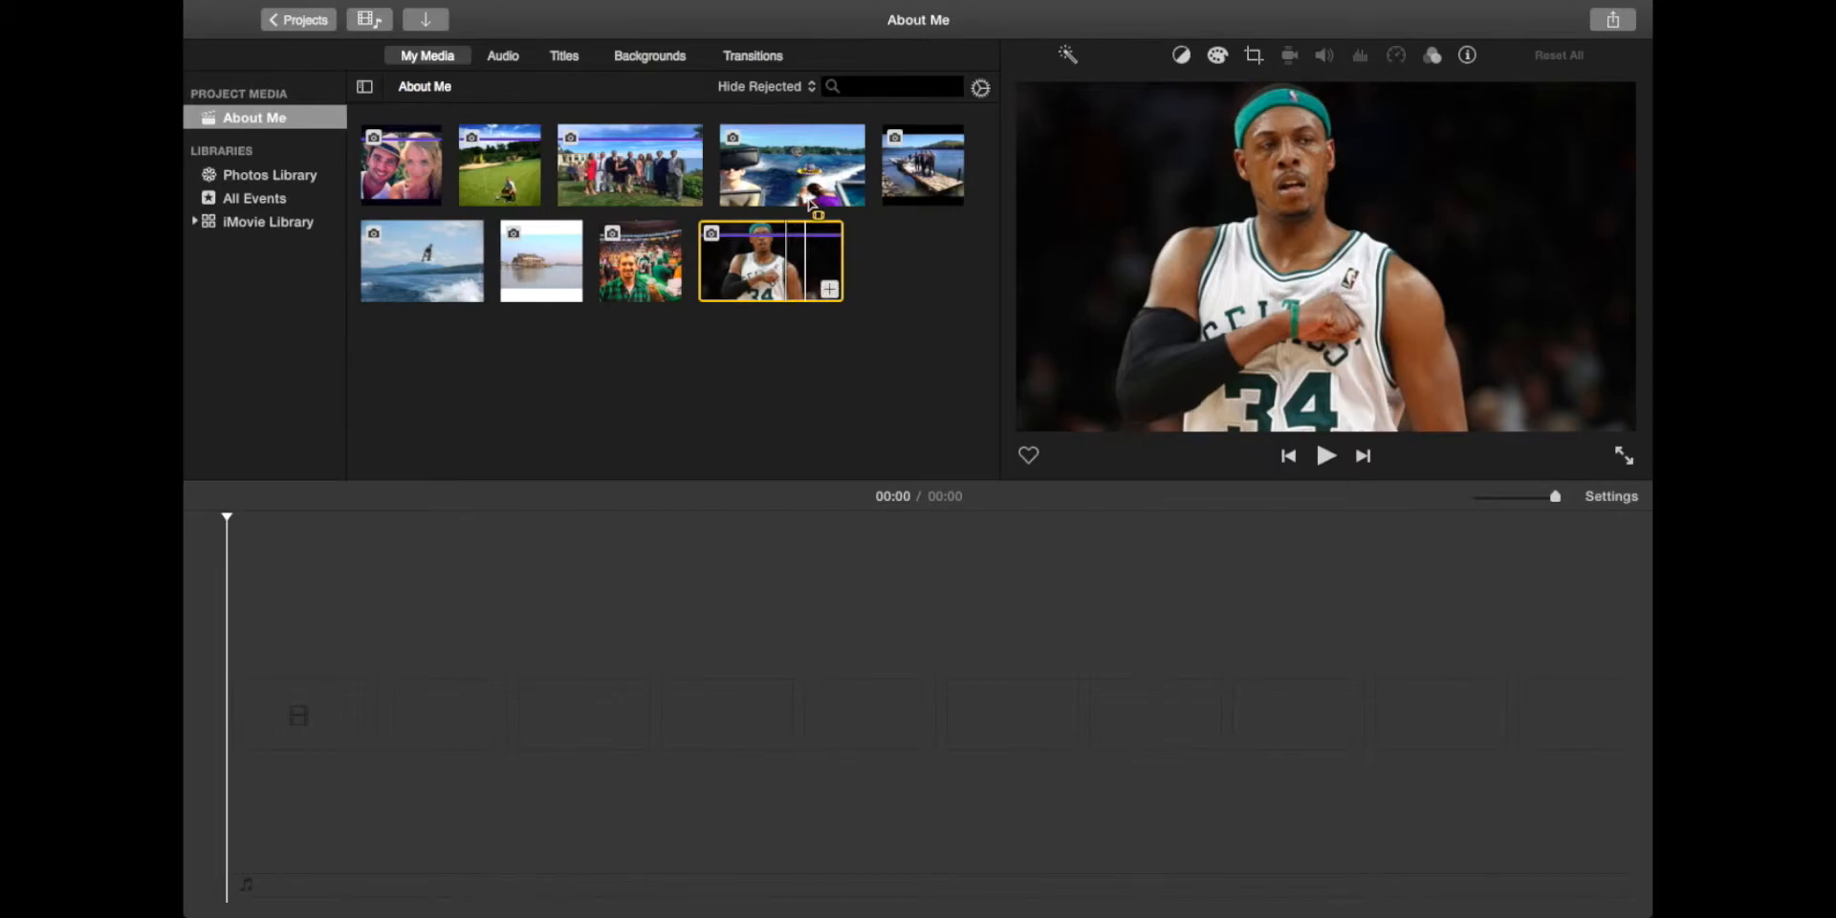
Step: Place the selfie, group photo and beach house photo on the timeline in order
click(617, 167)
click(537, 260)
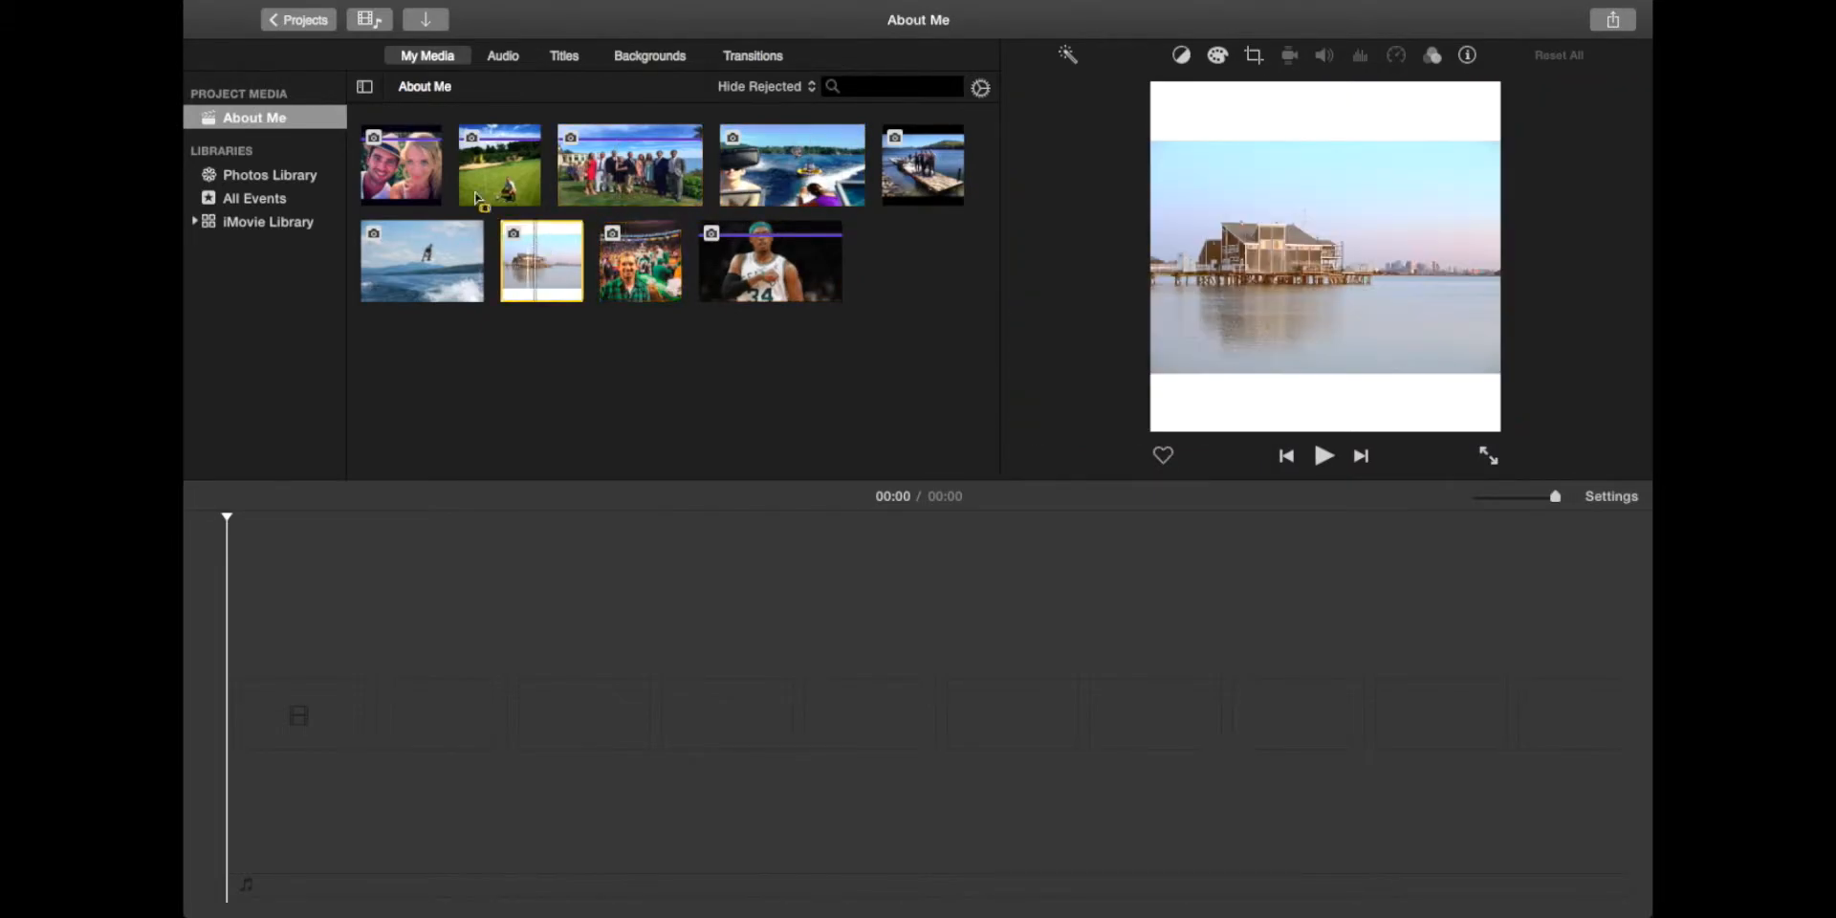
click(413, 168)
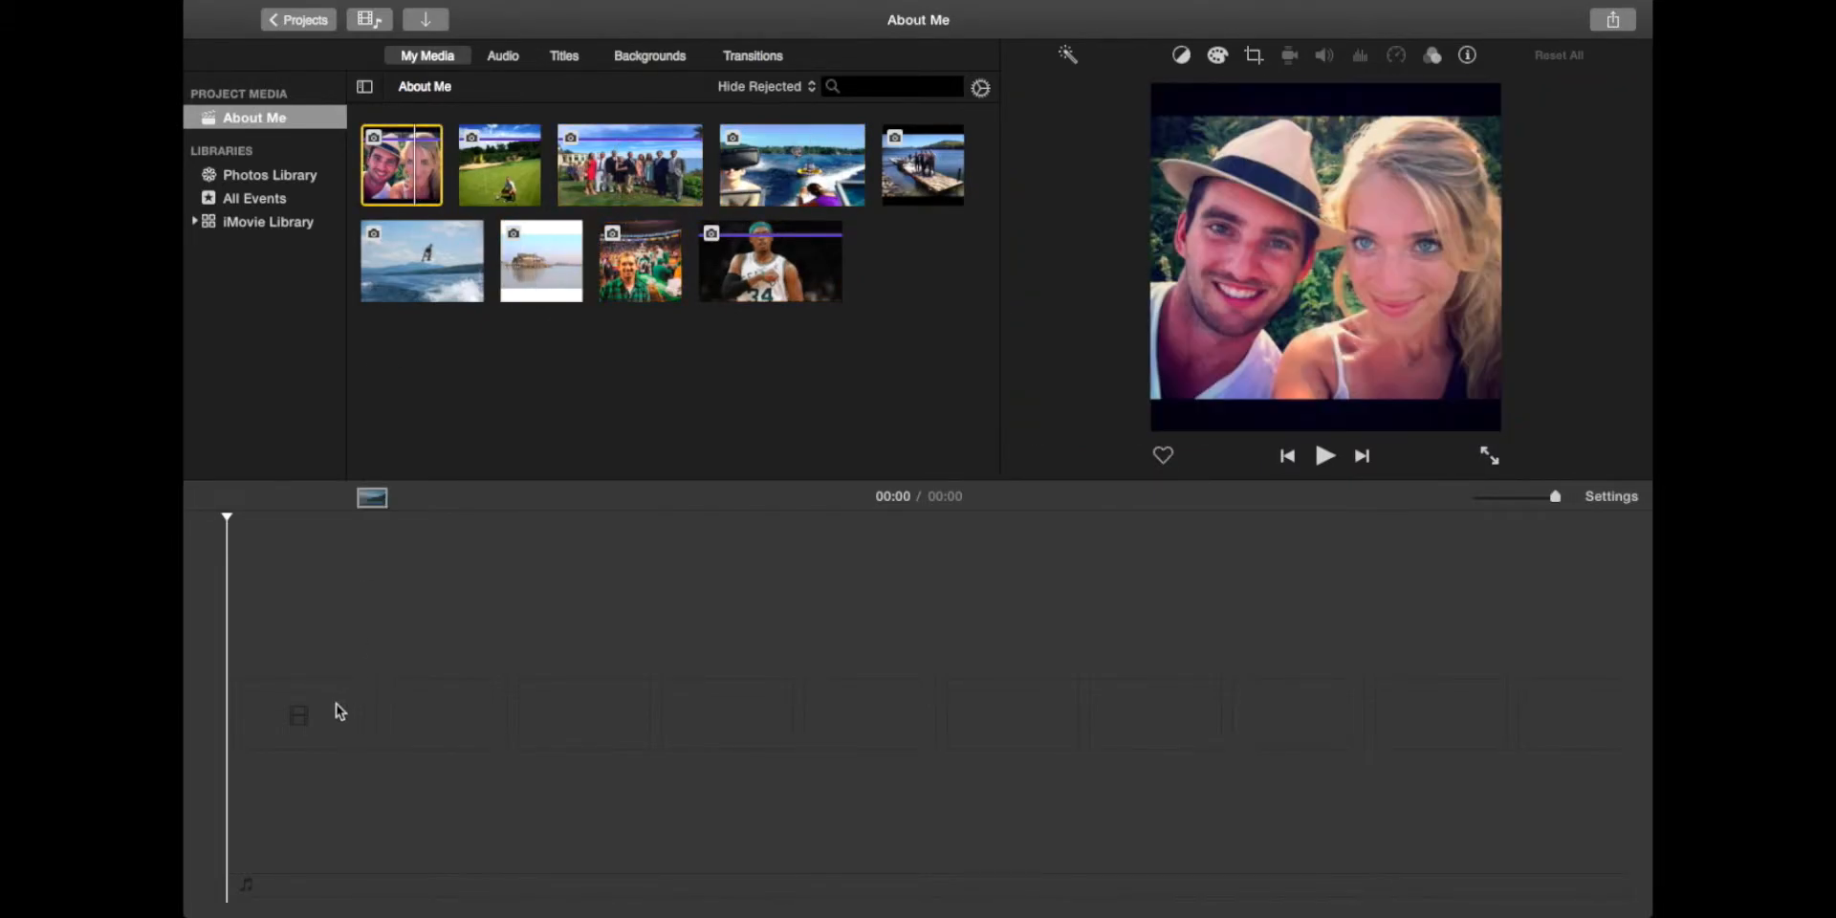
drag(339, 711, 343, 712)
drag(643, 171, 813, 705)
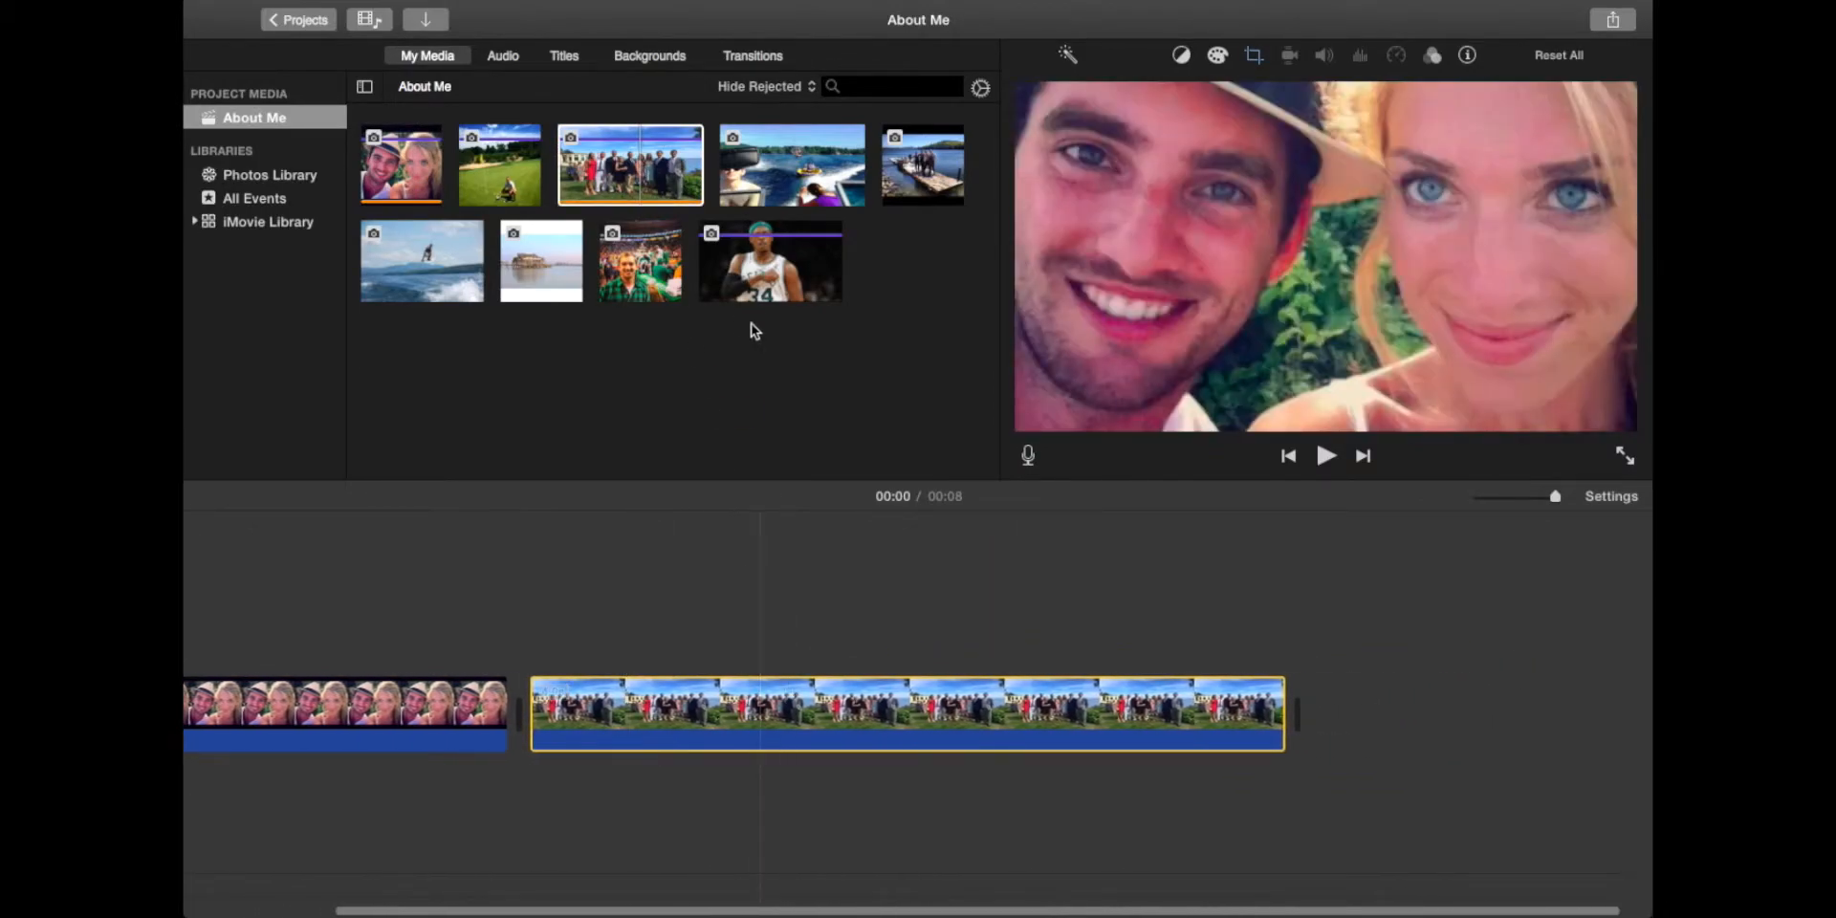
drag(548, 270, 719, 353)
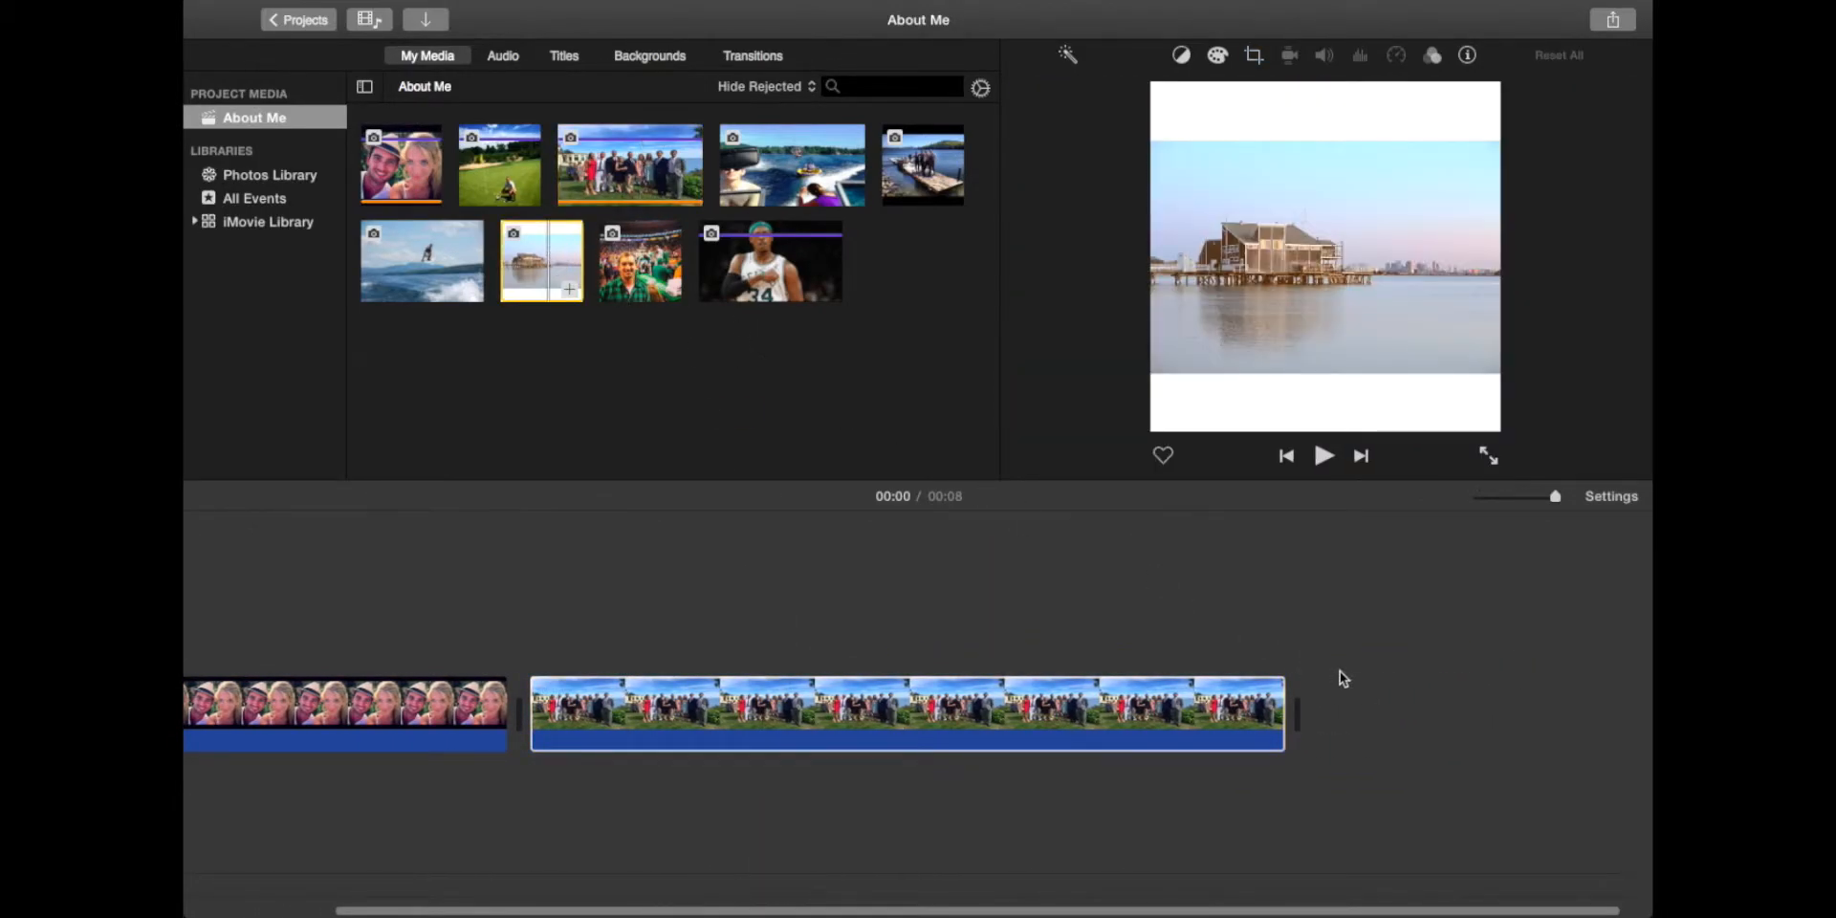
click(1387, 709)
drag(540, 258, 1443, 710)
Step: Append the Celtics fan, basketball player and boat photos, then zoom the timeline out
drag(640, 260, 1532, 684)
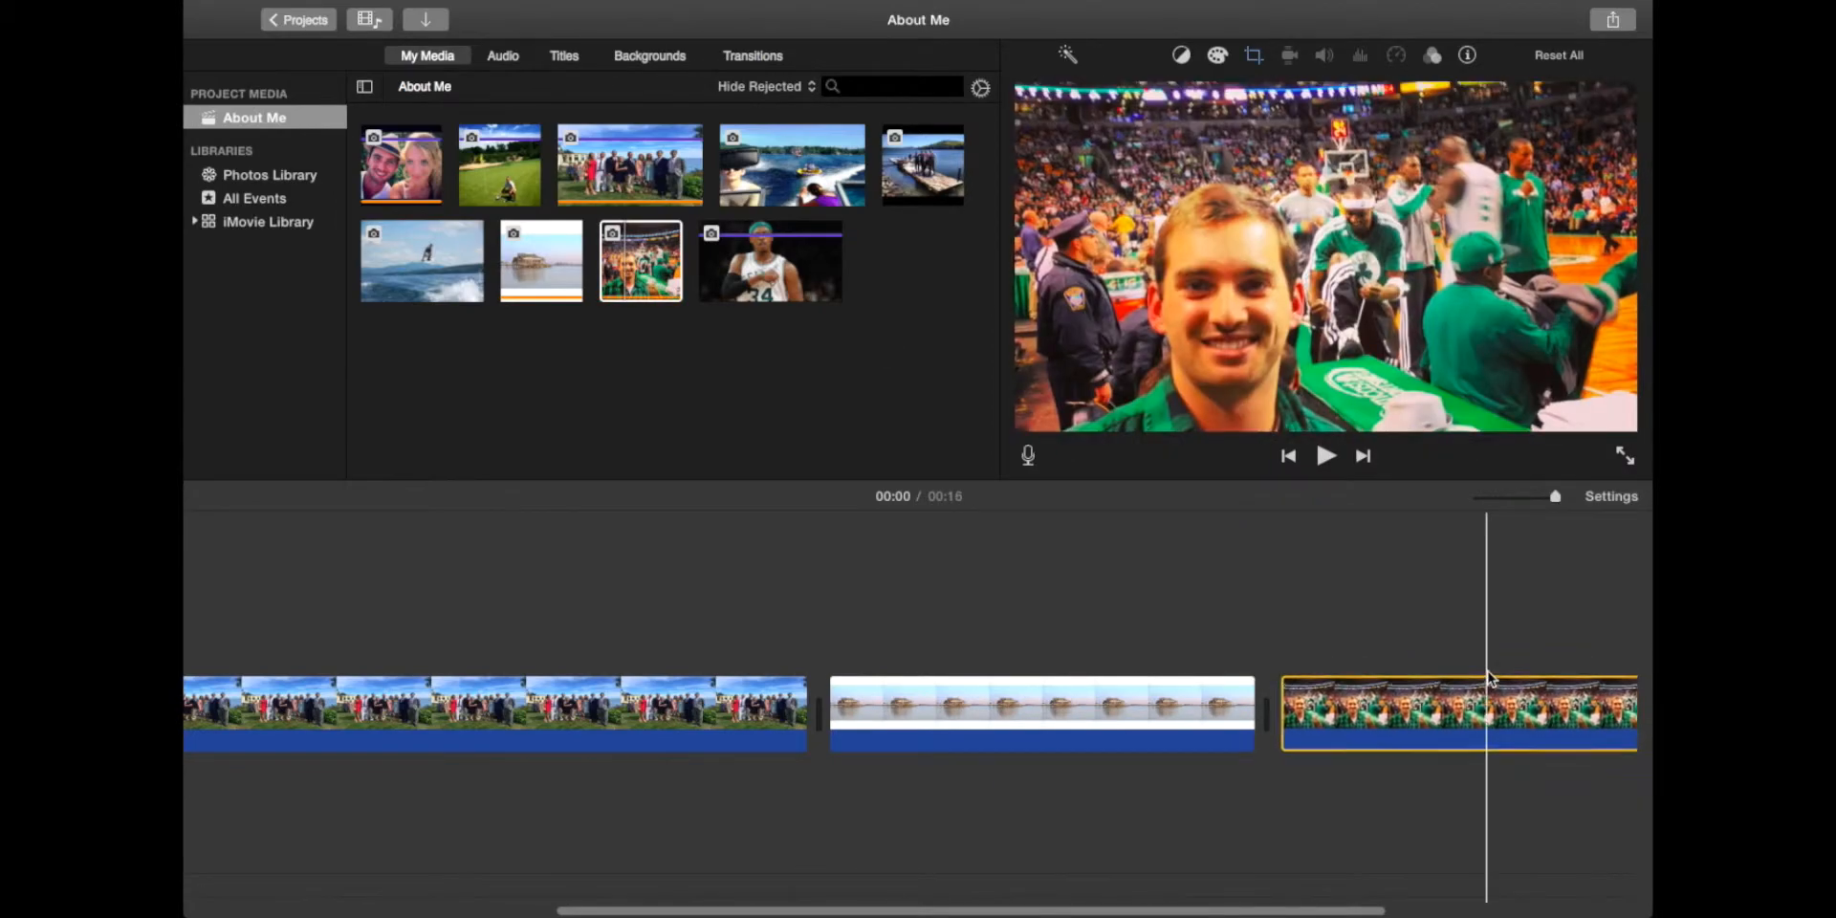
click(830, 285)
drag(830, 285, 1426, 703)
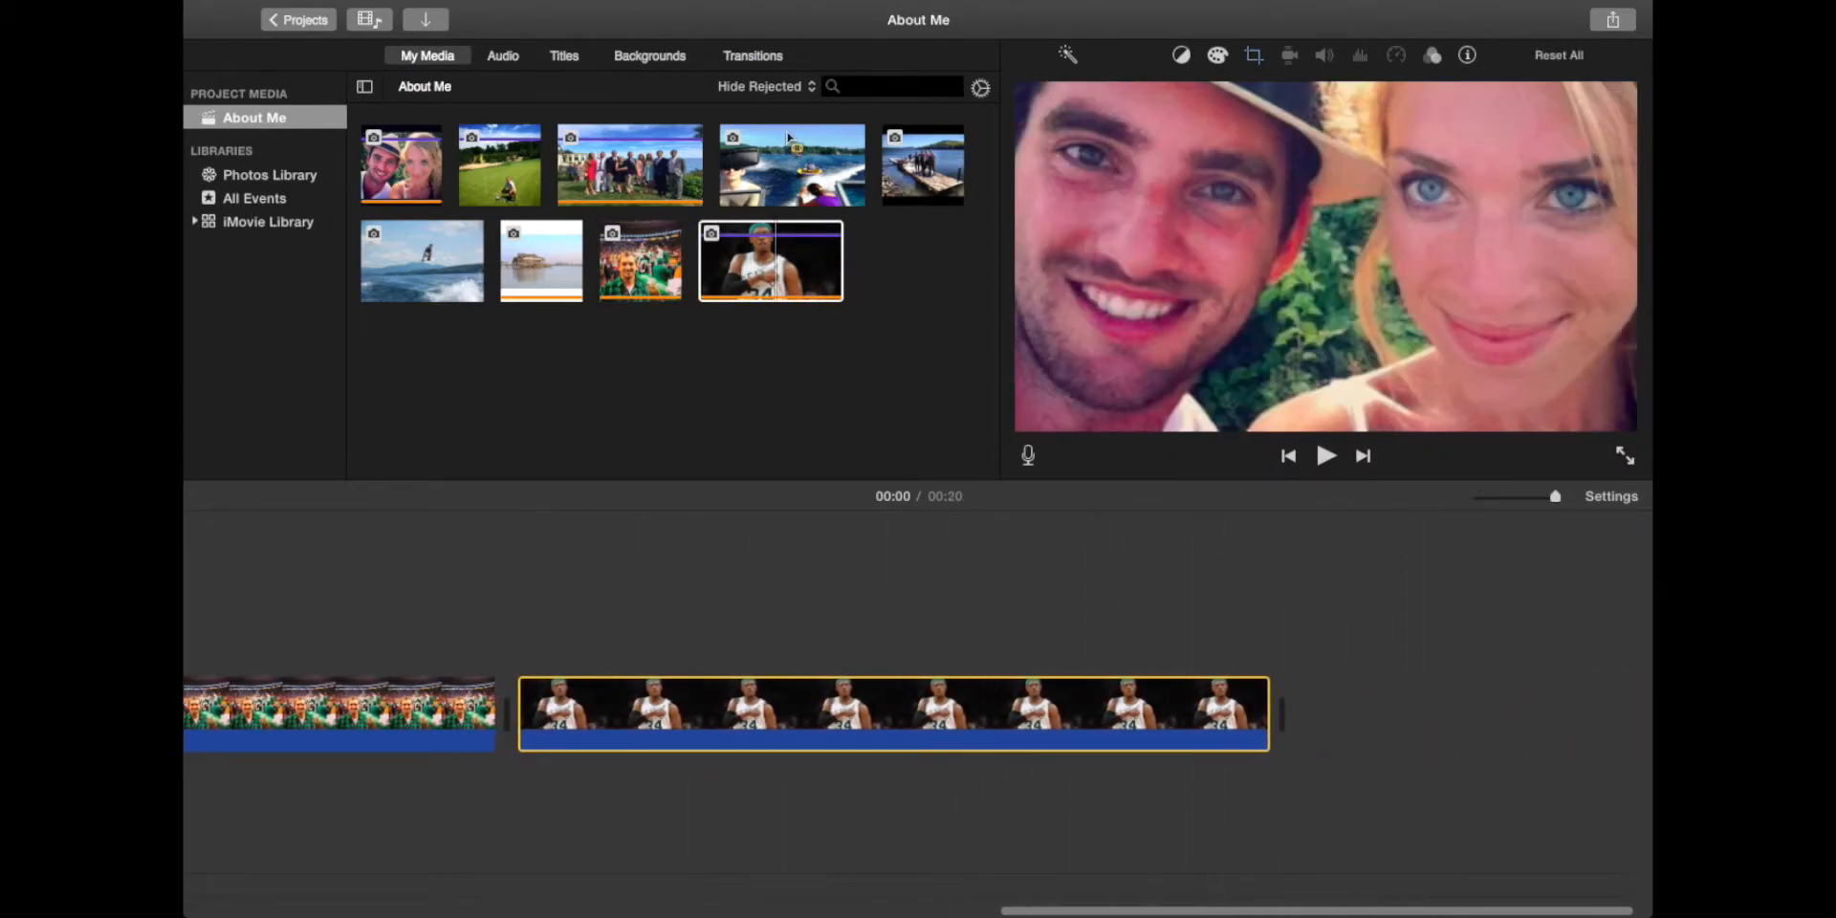
click(822, 187)
drag(783, 178, 1347, 673)
scroll(1373, 624, left, 10)
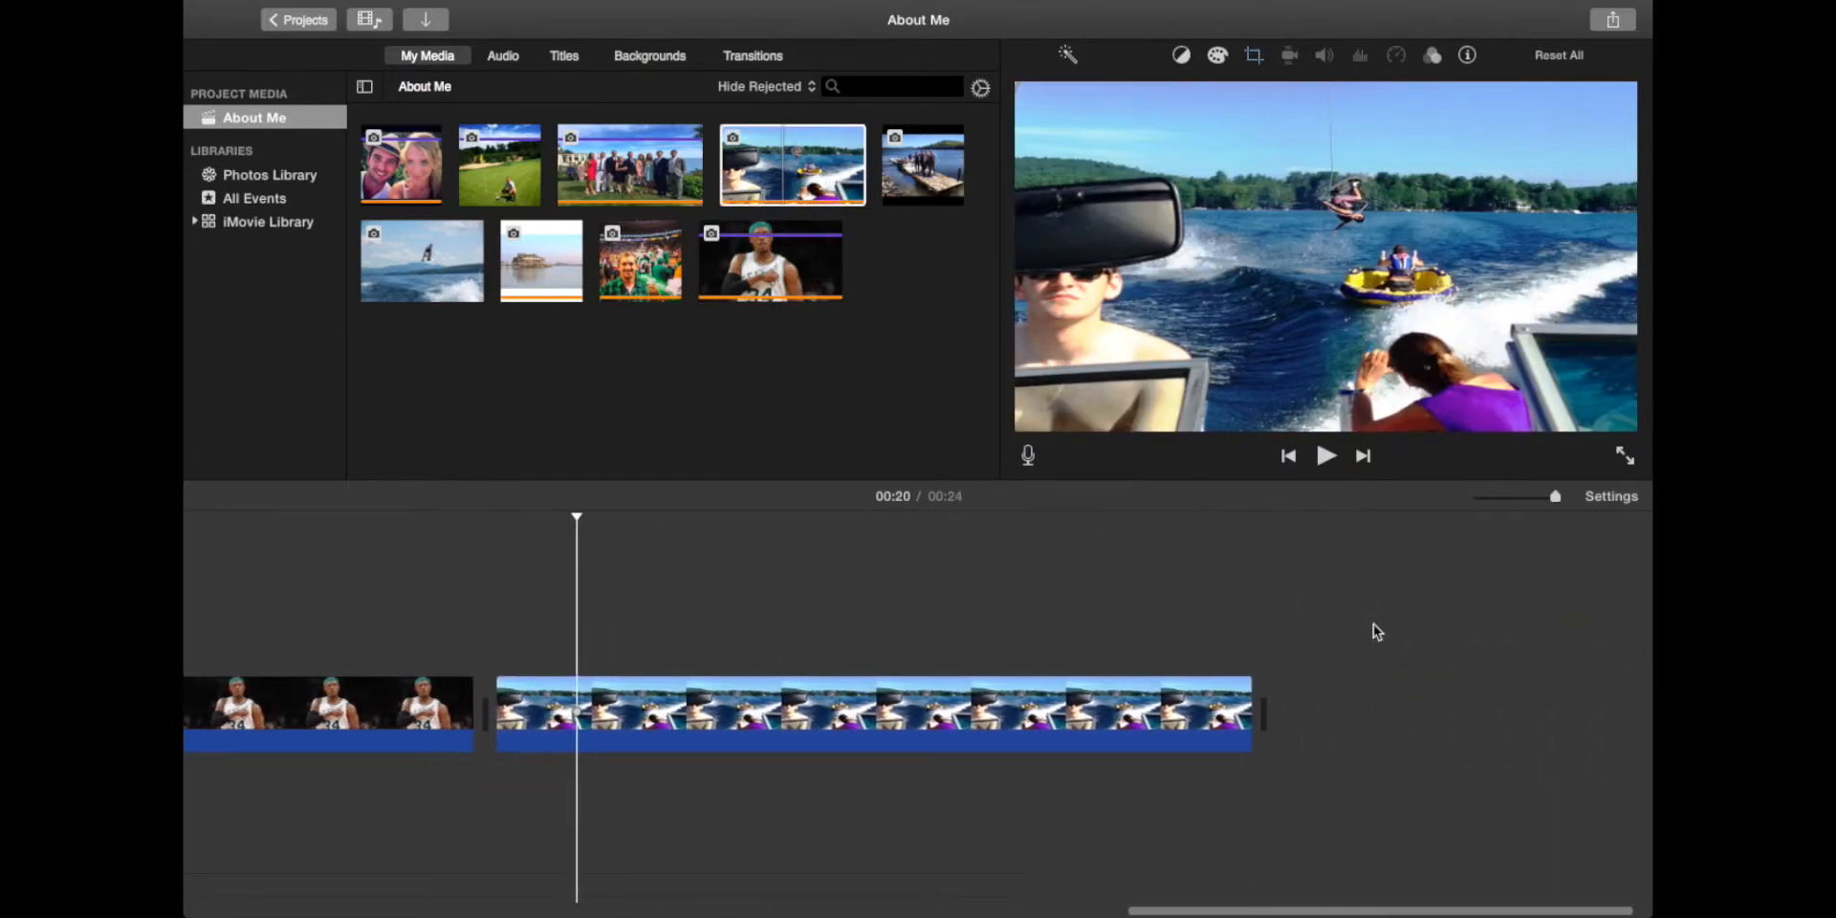
scroll(731, 644, left, 2)
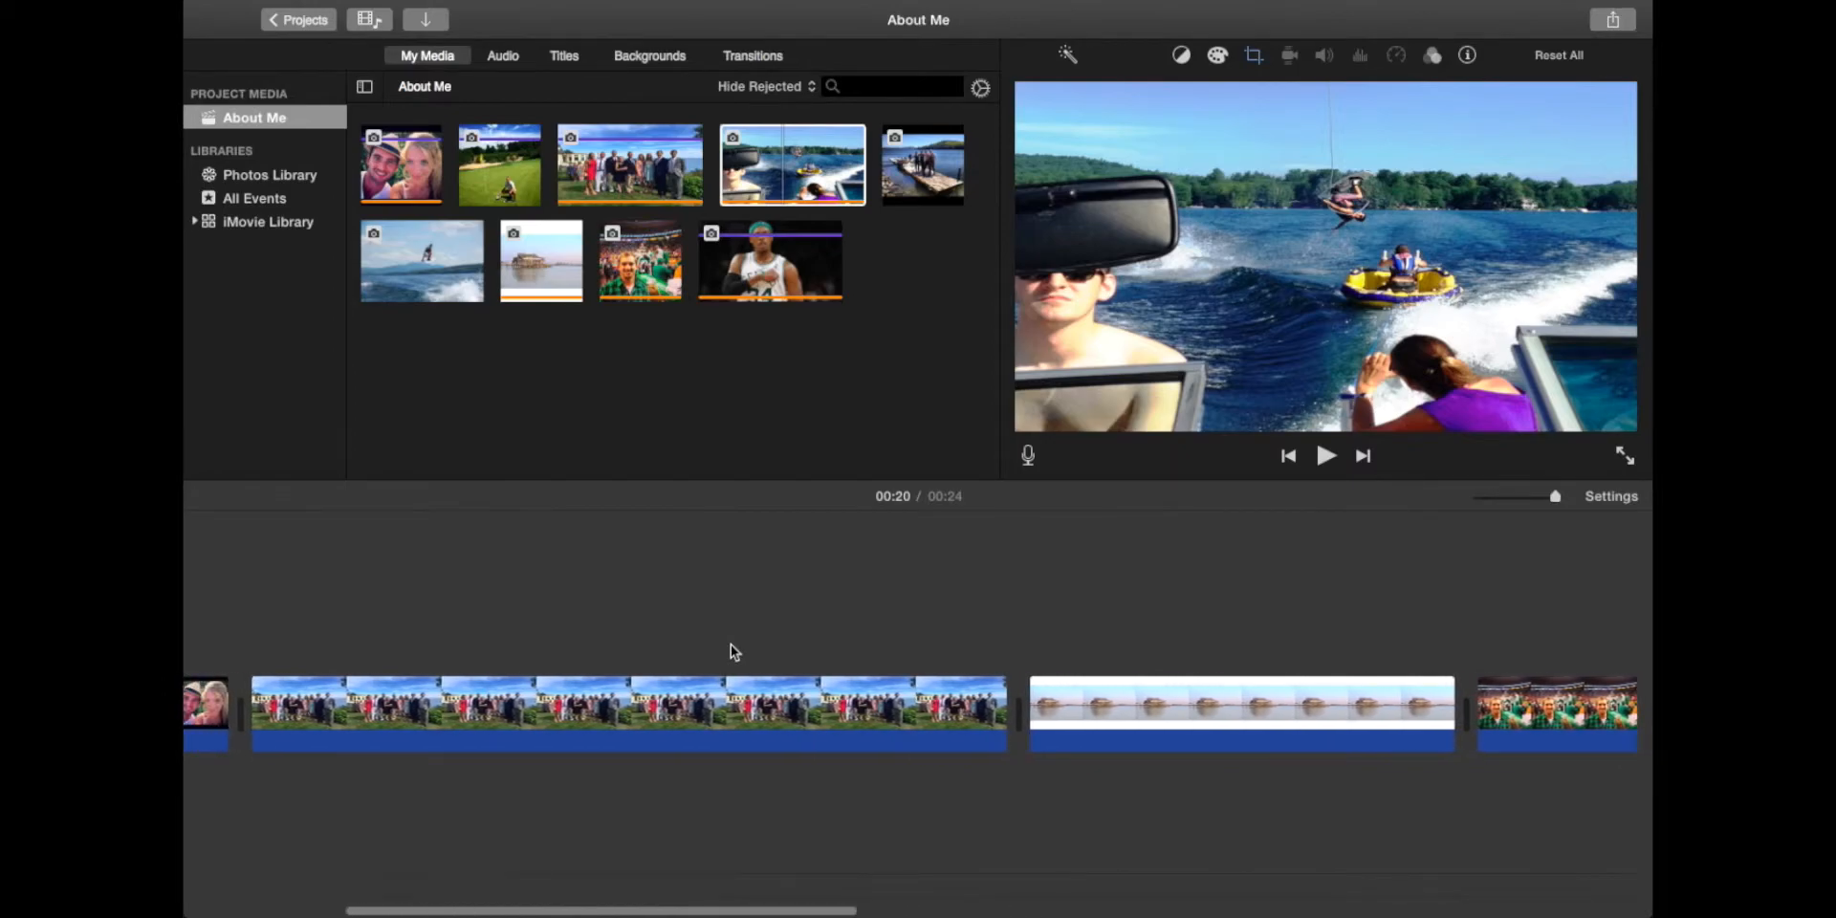
key(super+minus)
key(super+minus)
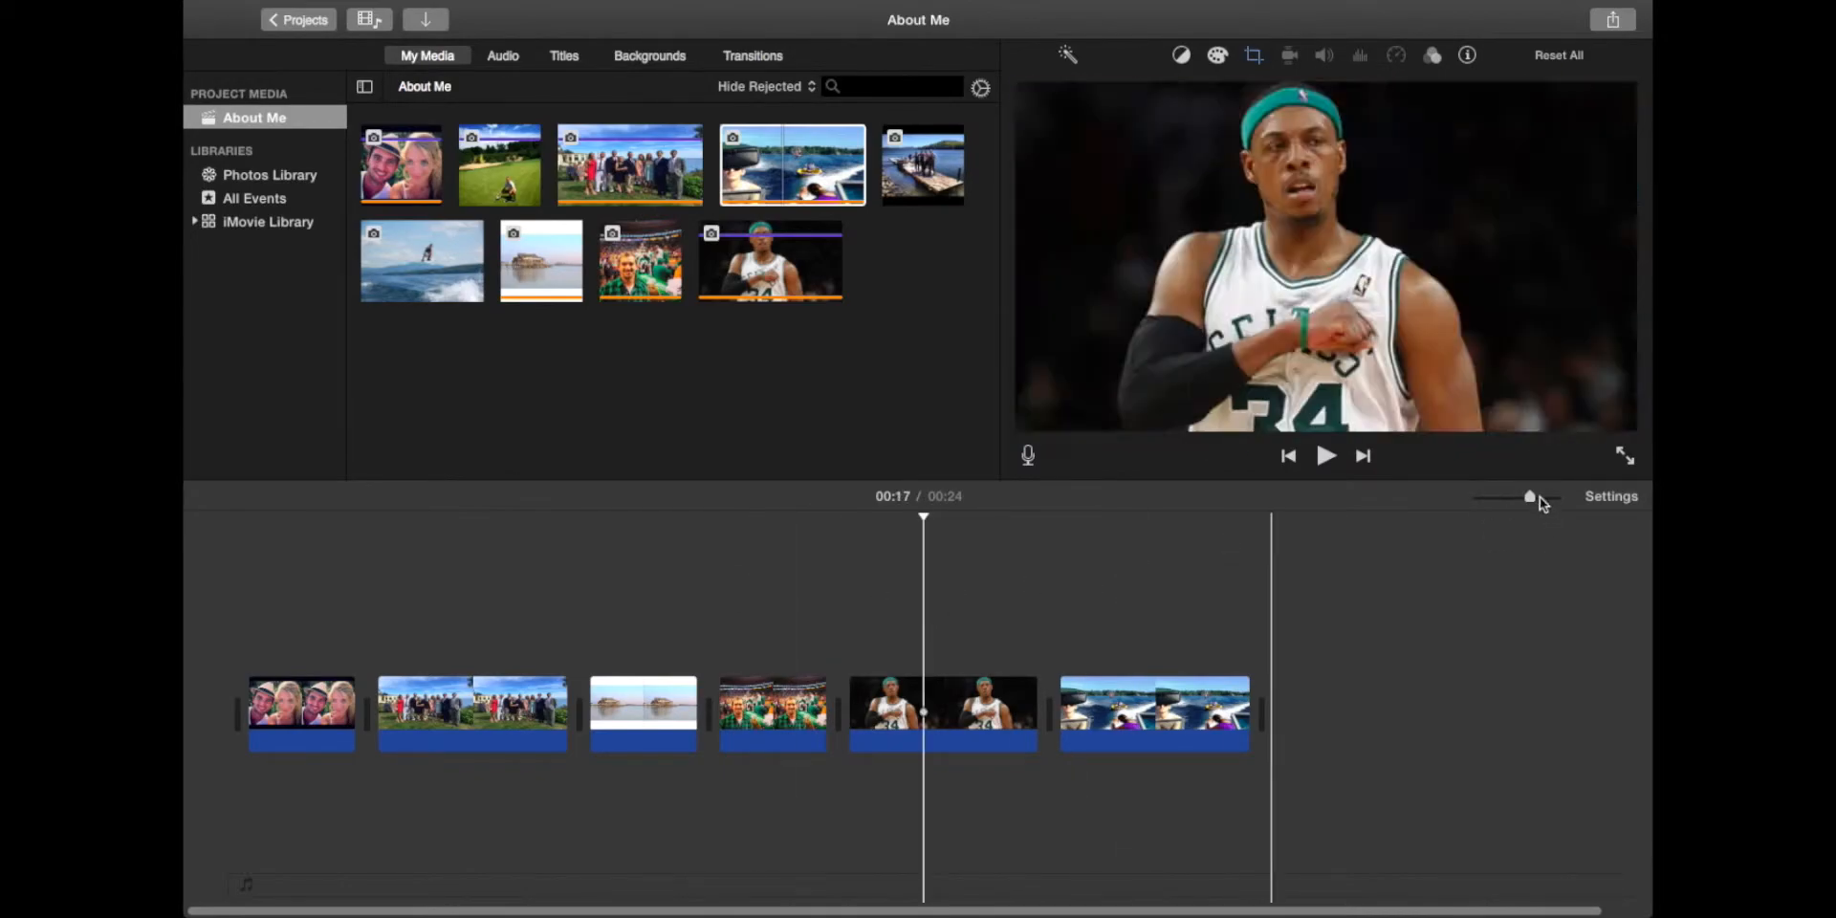
mouse_move(1528, 498)
mouse_down()
mouse_move(1557, 497)
mouse_move(1515, 497)
mouse_up()
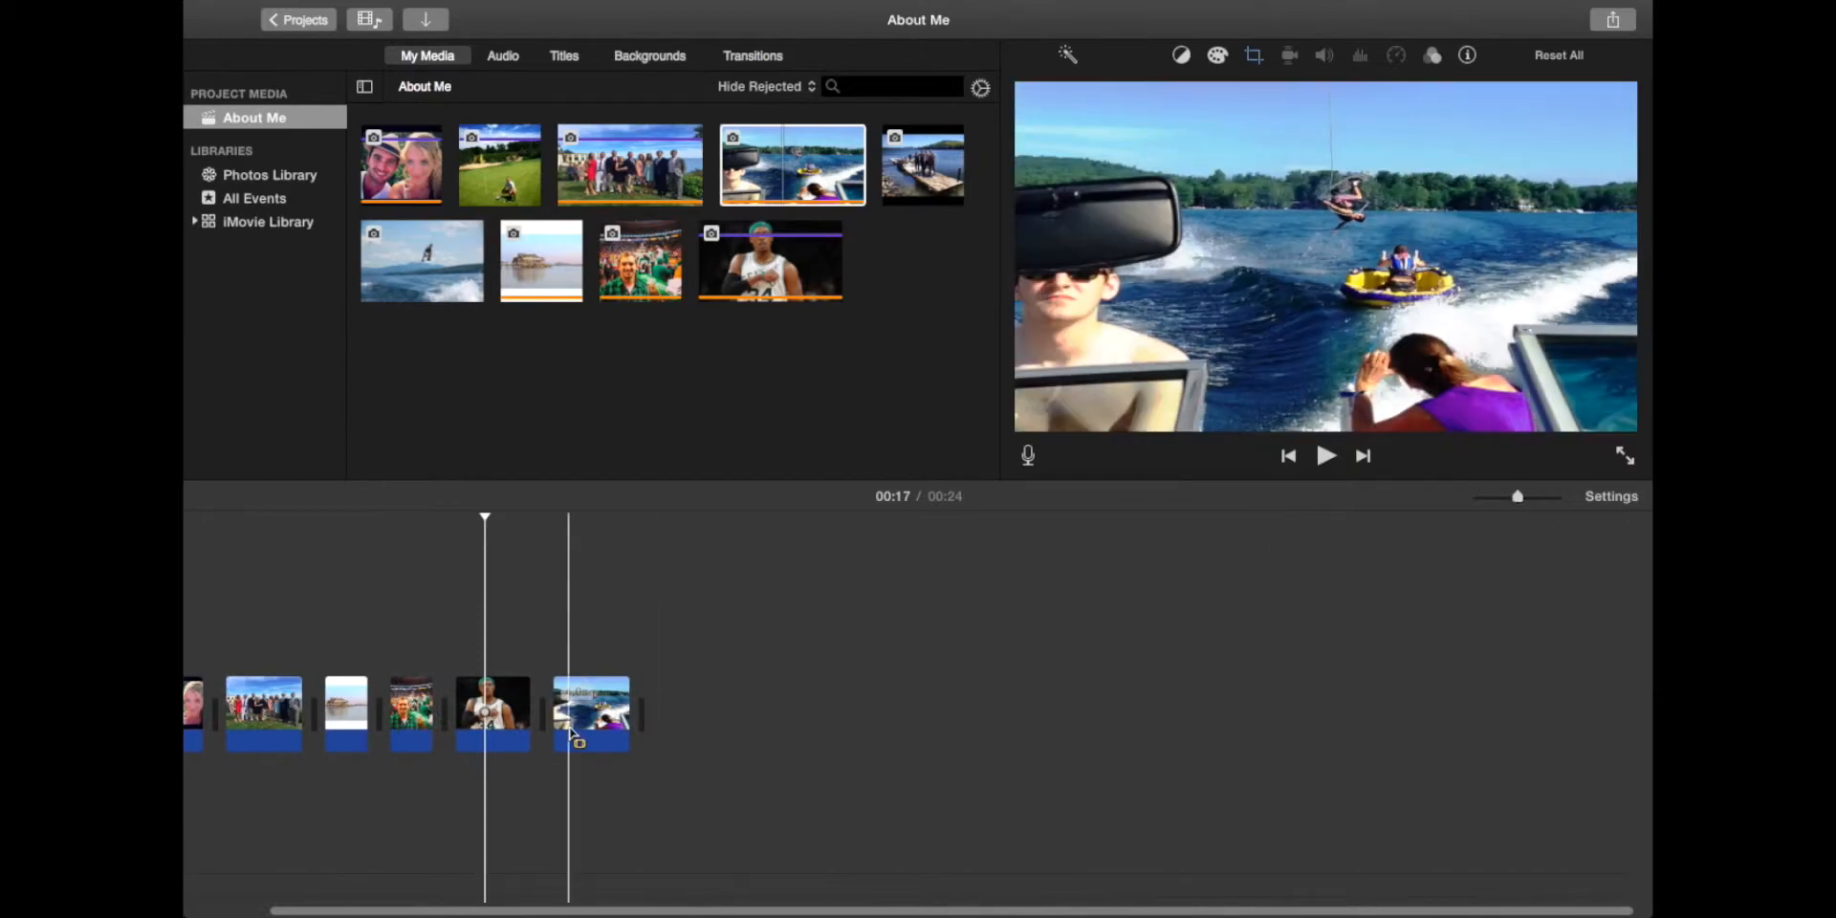
scroll(573, 735, right, 2)
key(super+plus)
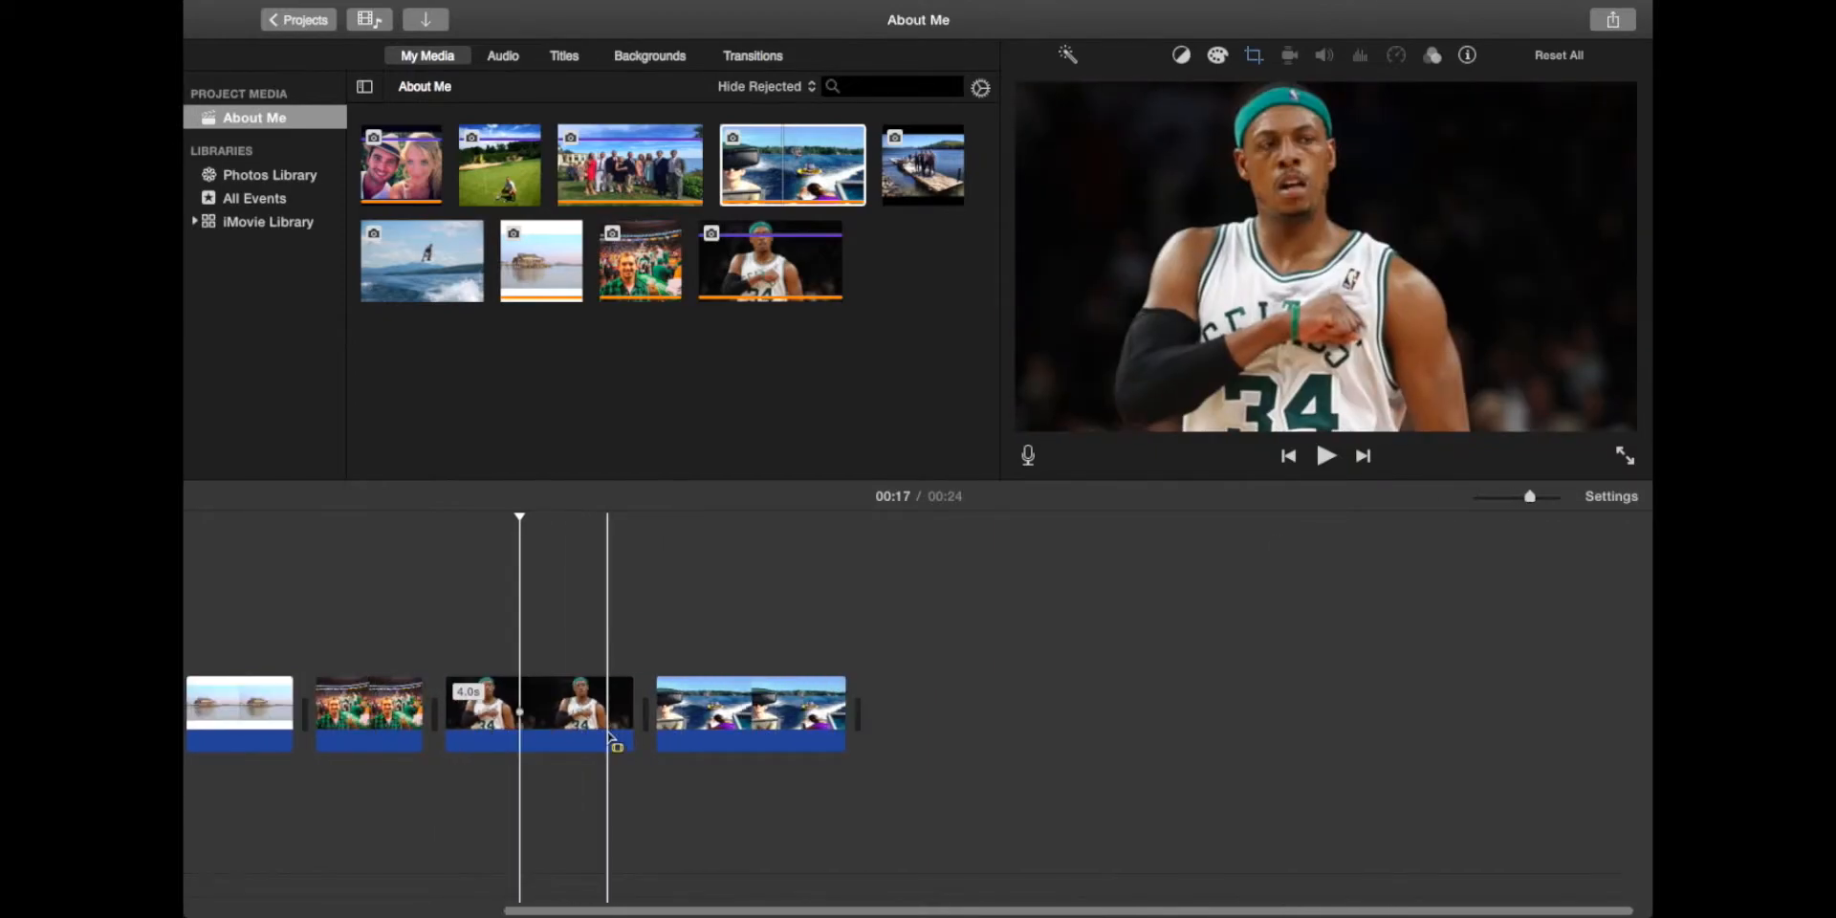
scroll(640, 744, left, 8)
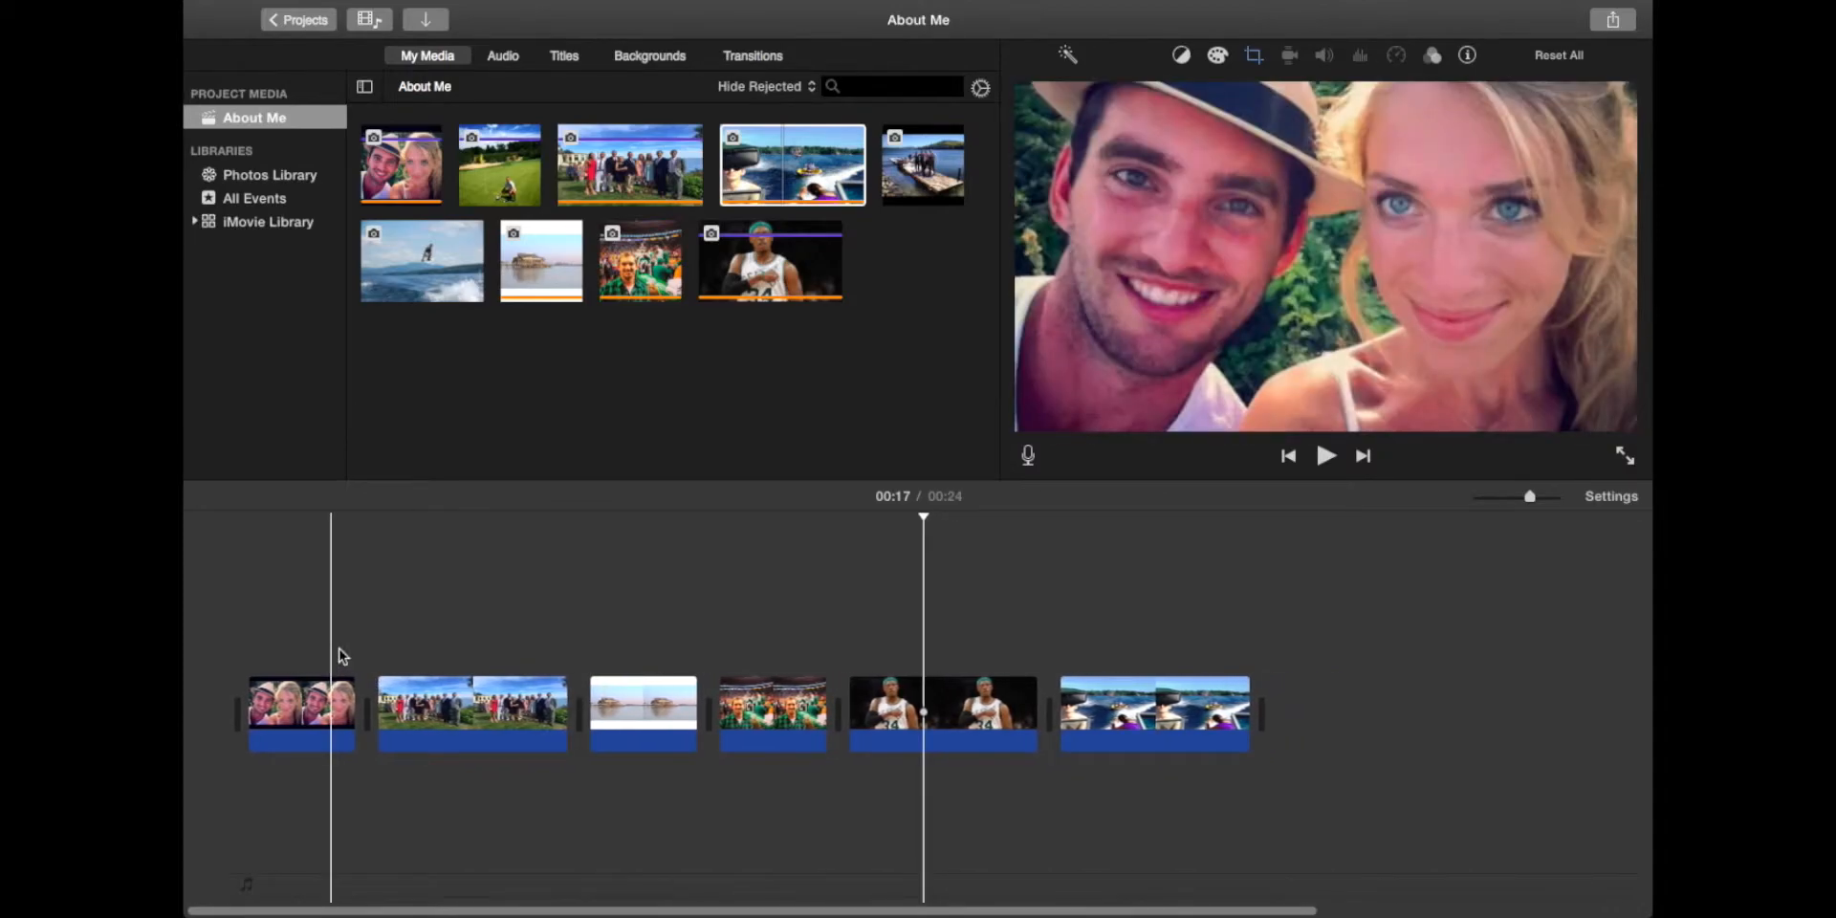
key(space)
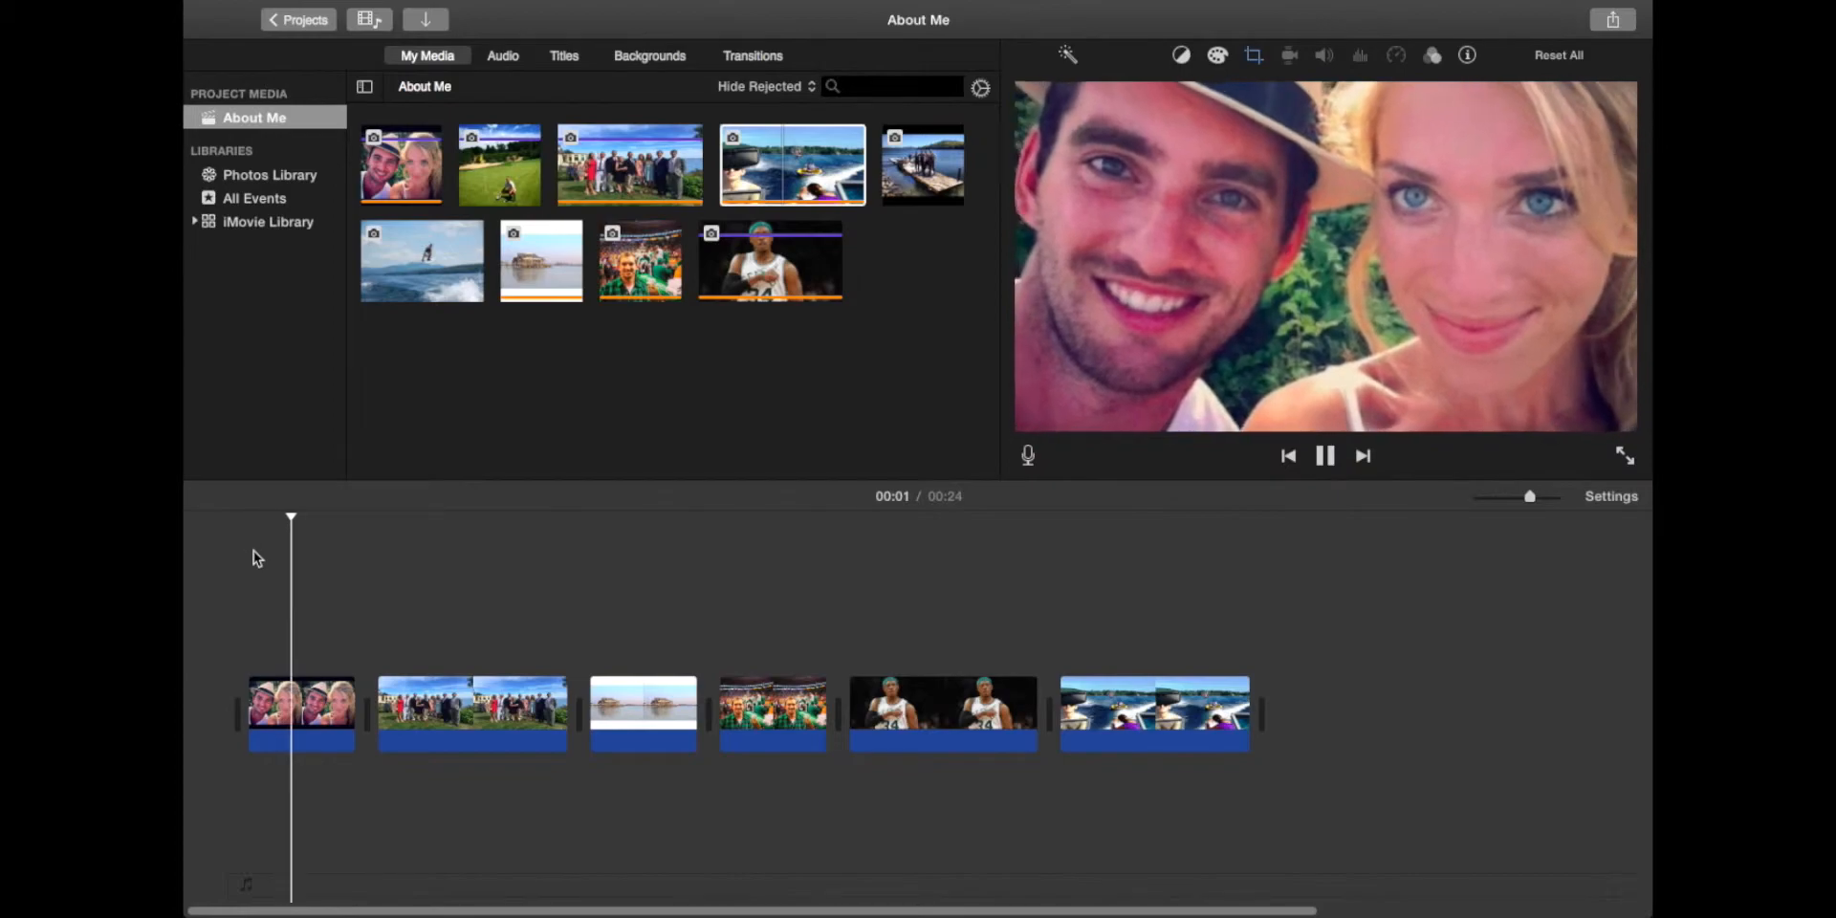
key(space)
click(311, 710)
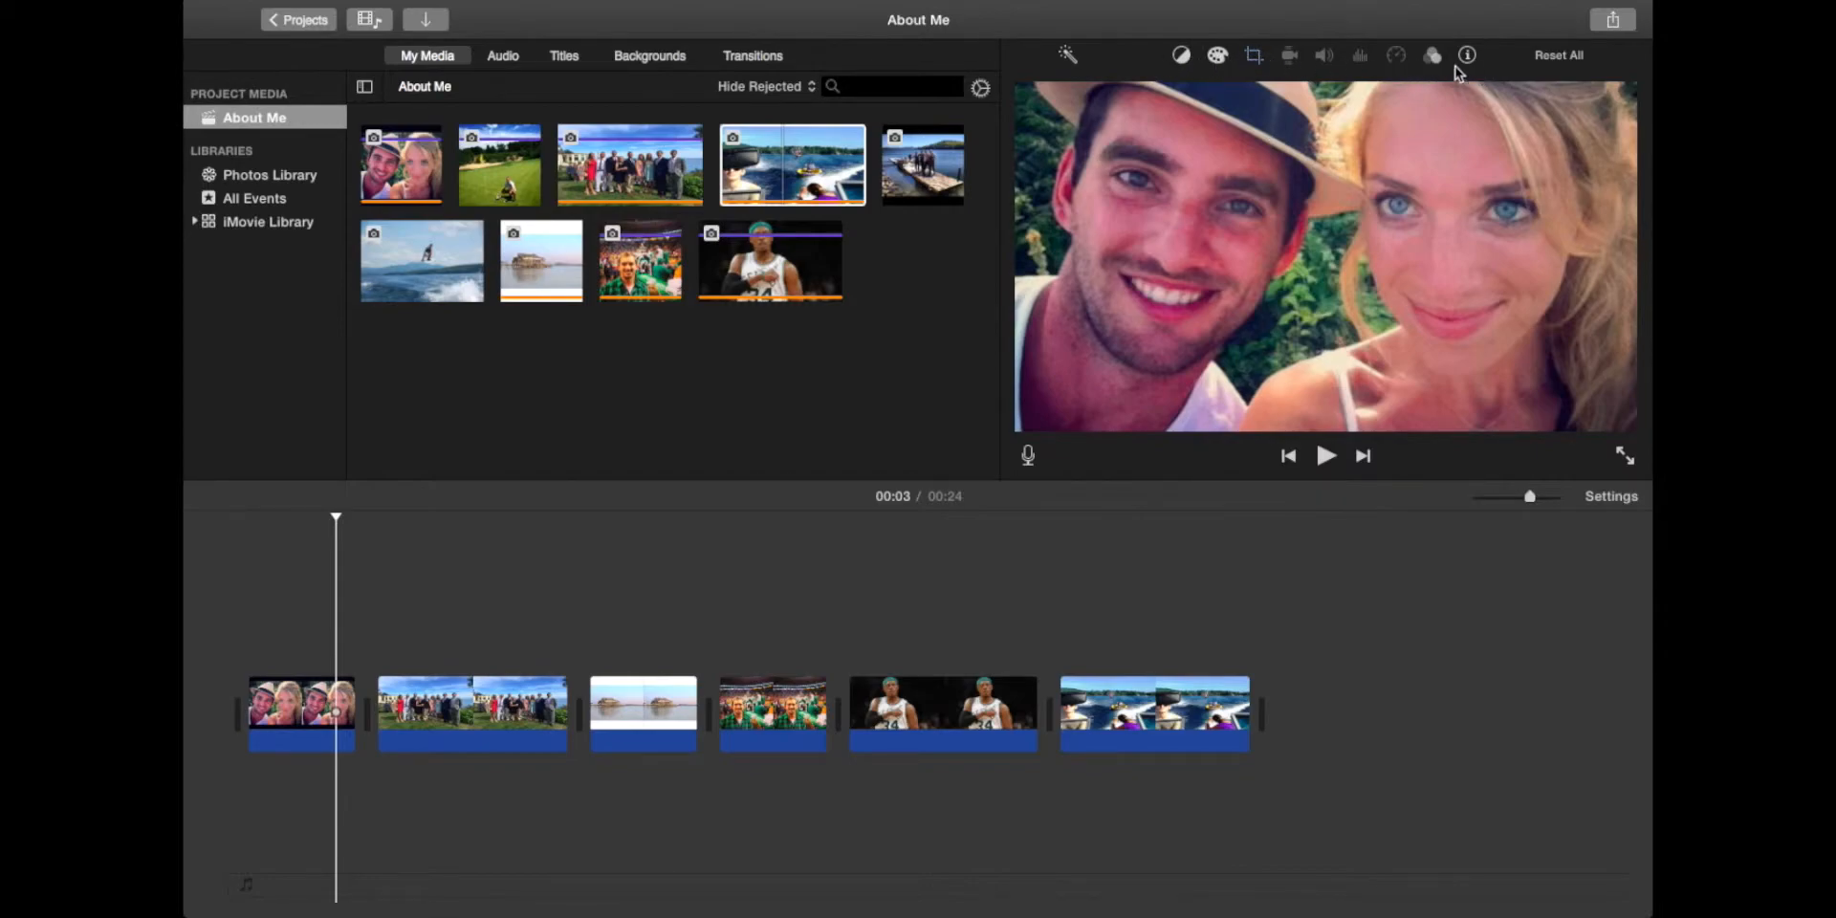
Step: Set the selfie's Ken Burns start frame wide over the whole photo
click(1254, 58)
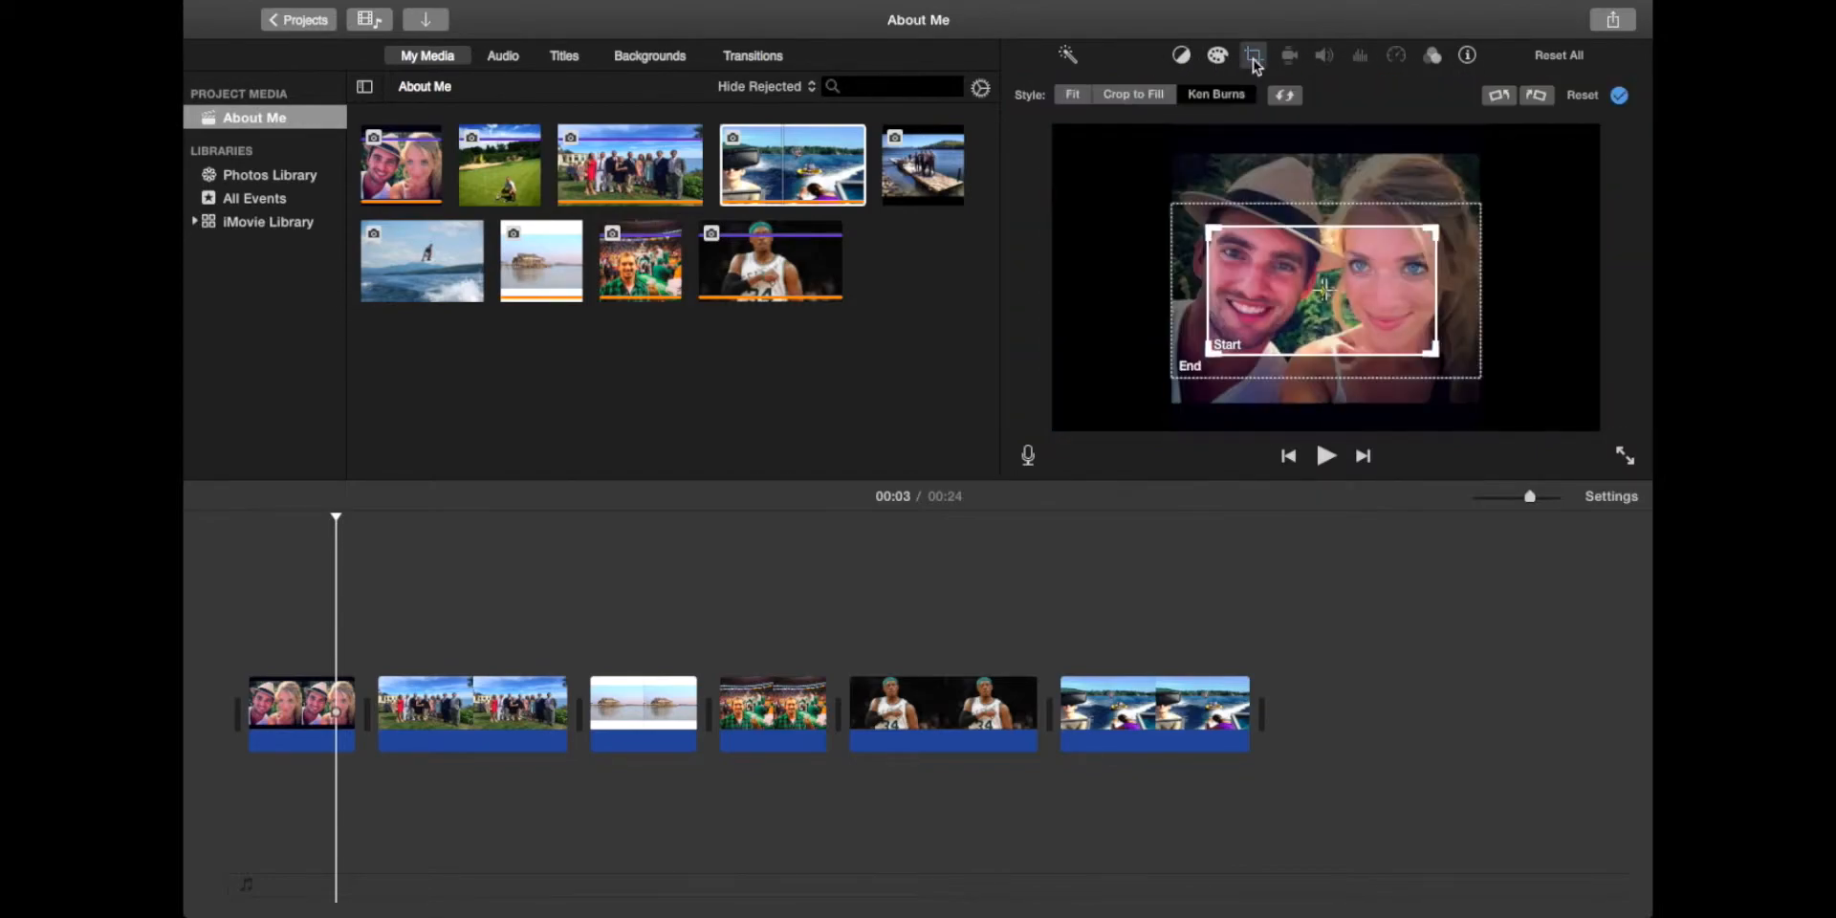
mouse_move(1272, 299)
mouse_down()
mouse_move(1232, 226)
mouse_move(1231, 296)
mouse_move(1281, 288)
mouse_move(1269, 318)
mouse_up()
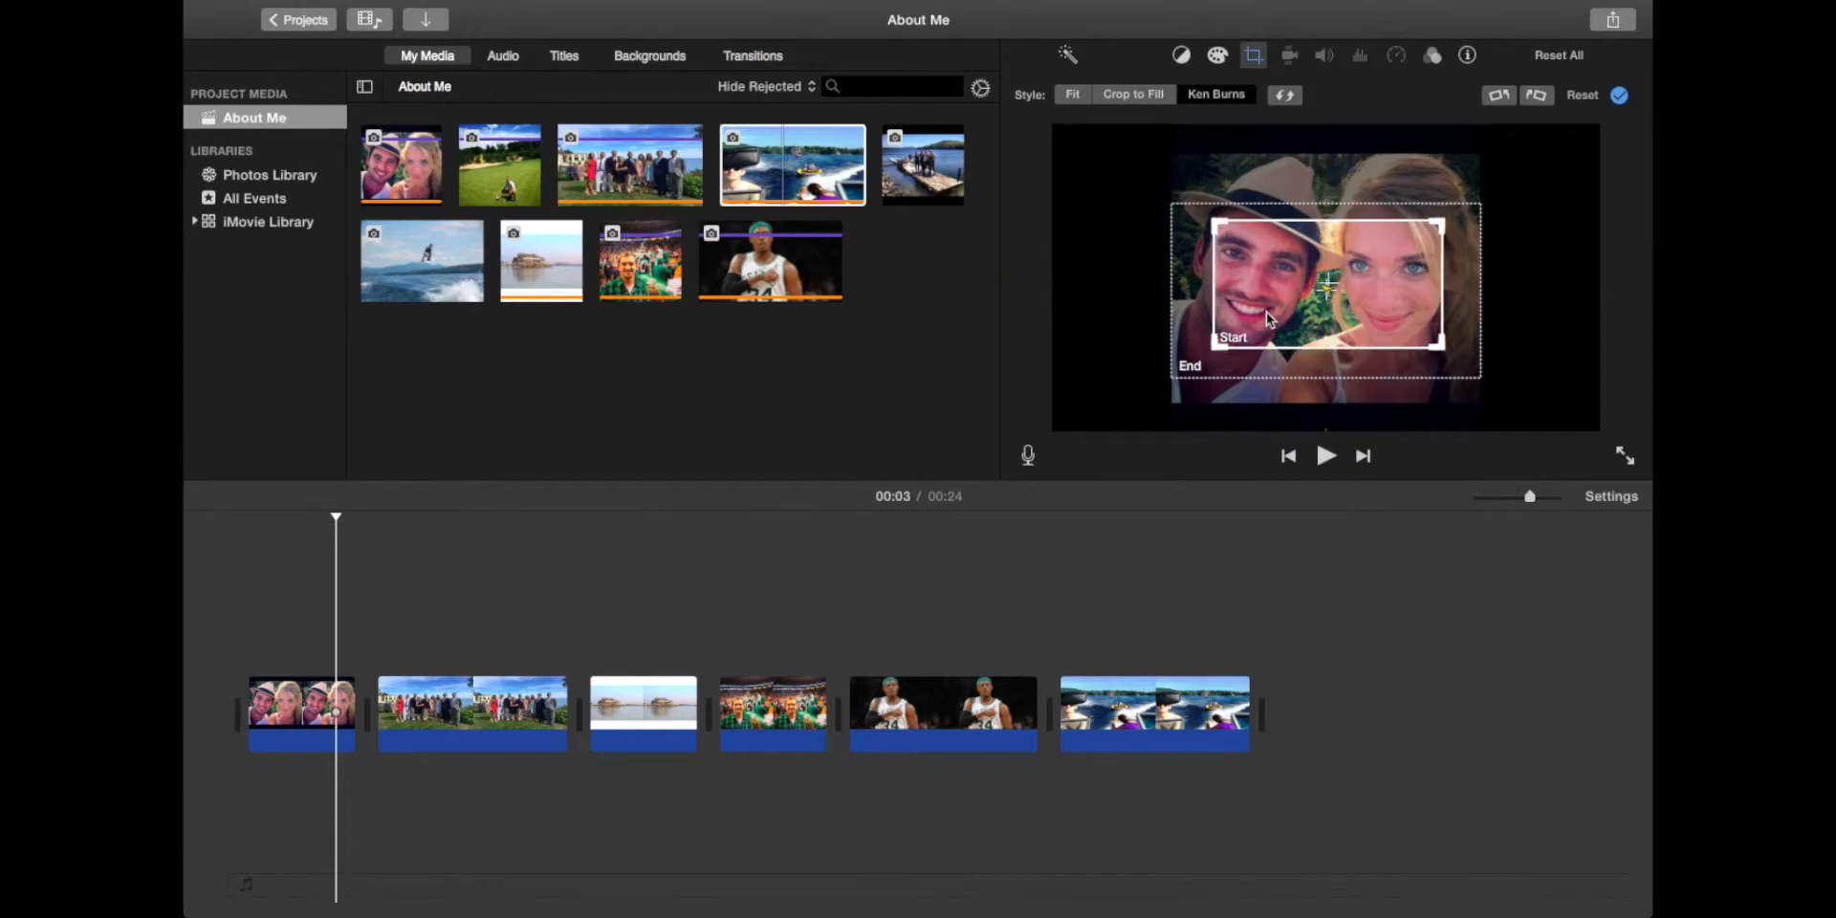
drag(1212, 218, 1056, 117)
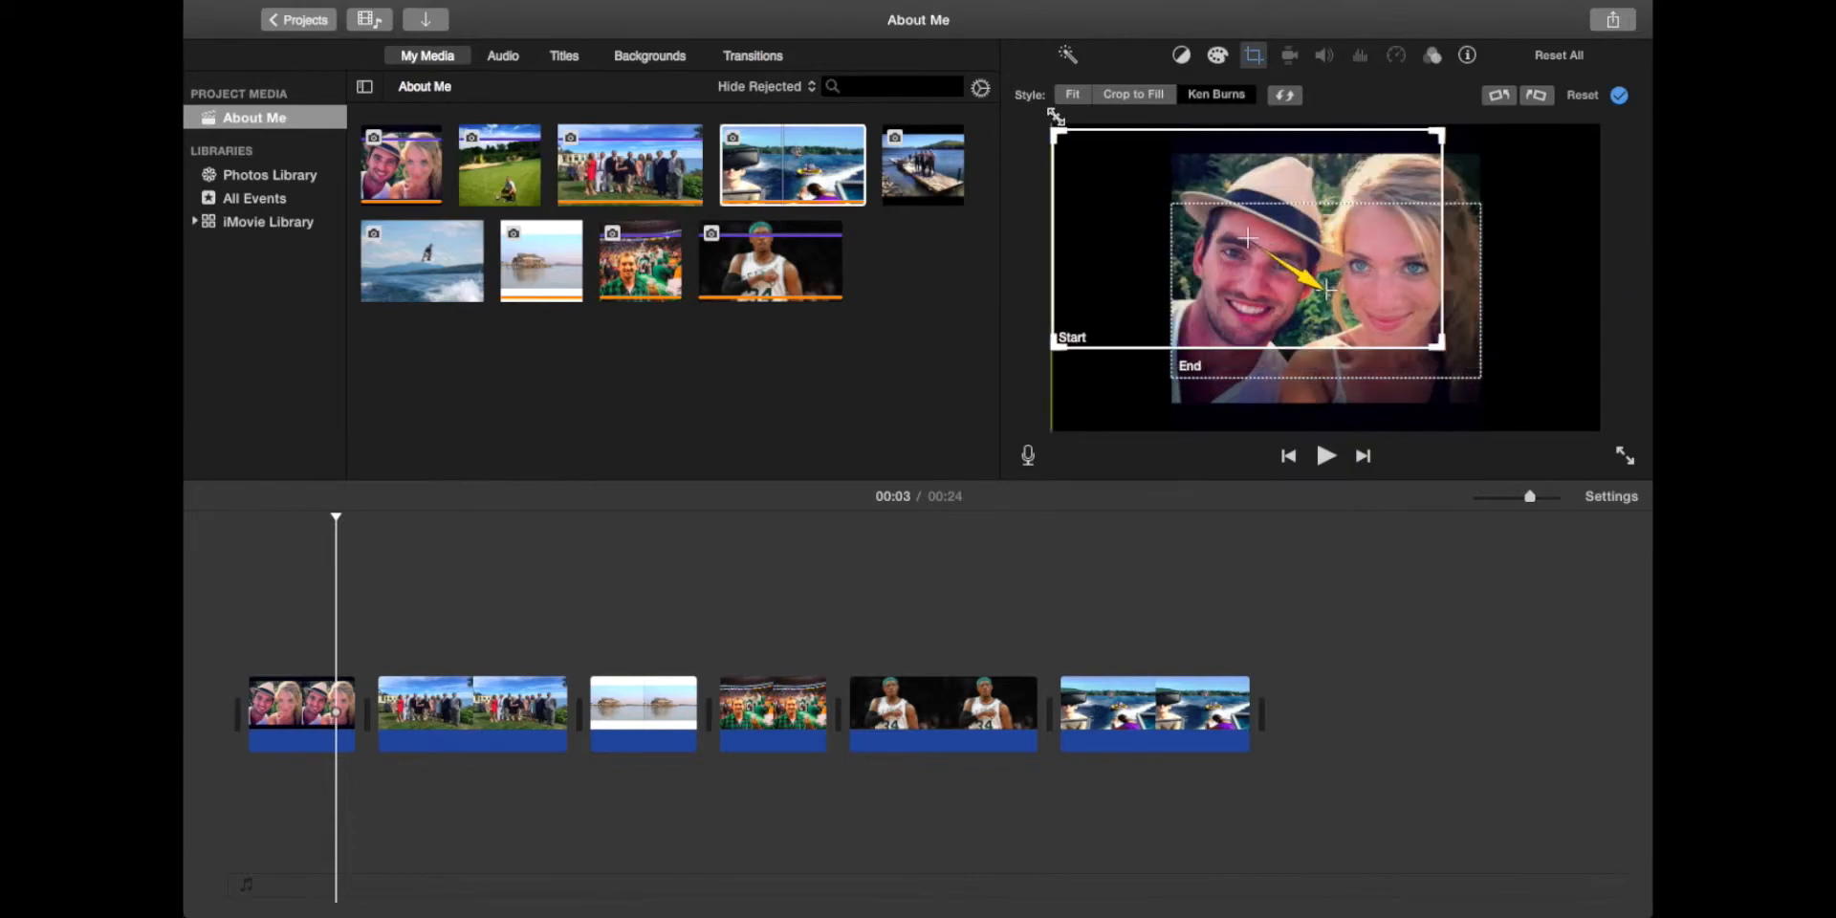
drag(1182, 240, 1257, 282)
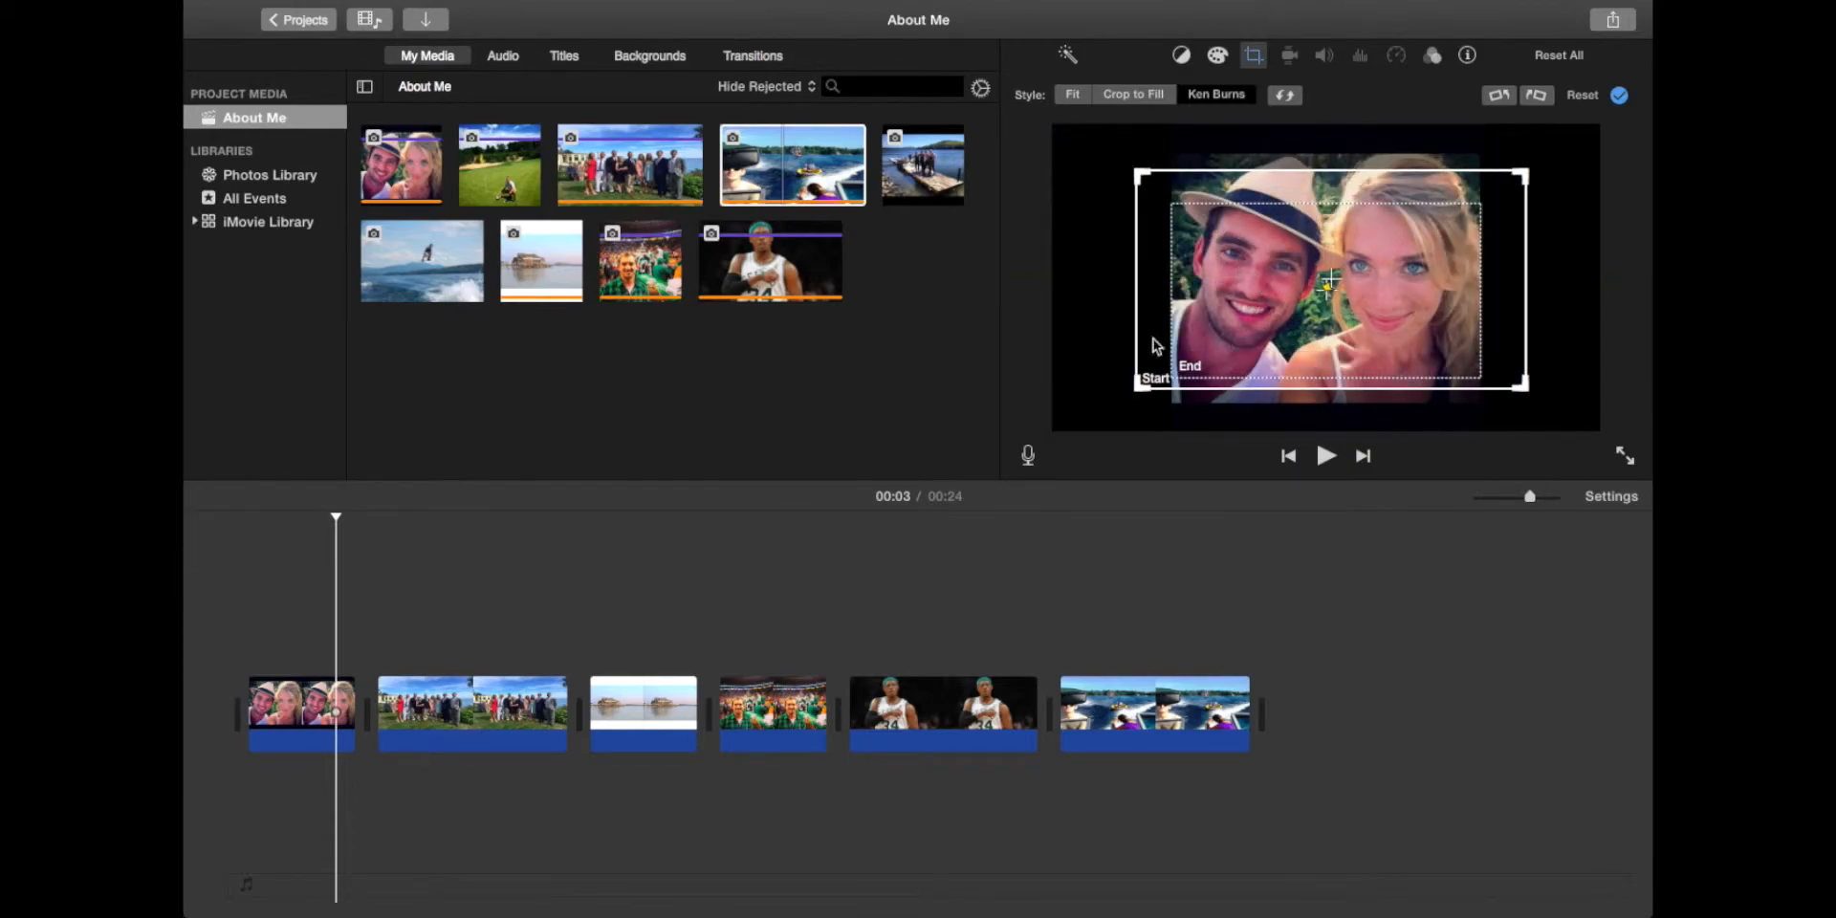
Step: Tighten the Ken Burns end frame on the couple's faces and preview the zoom
click(1192, 370)
drag(1180, 212, 1192, 220)
drag(1282, 286, 1278, 249)
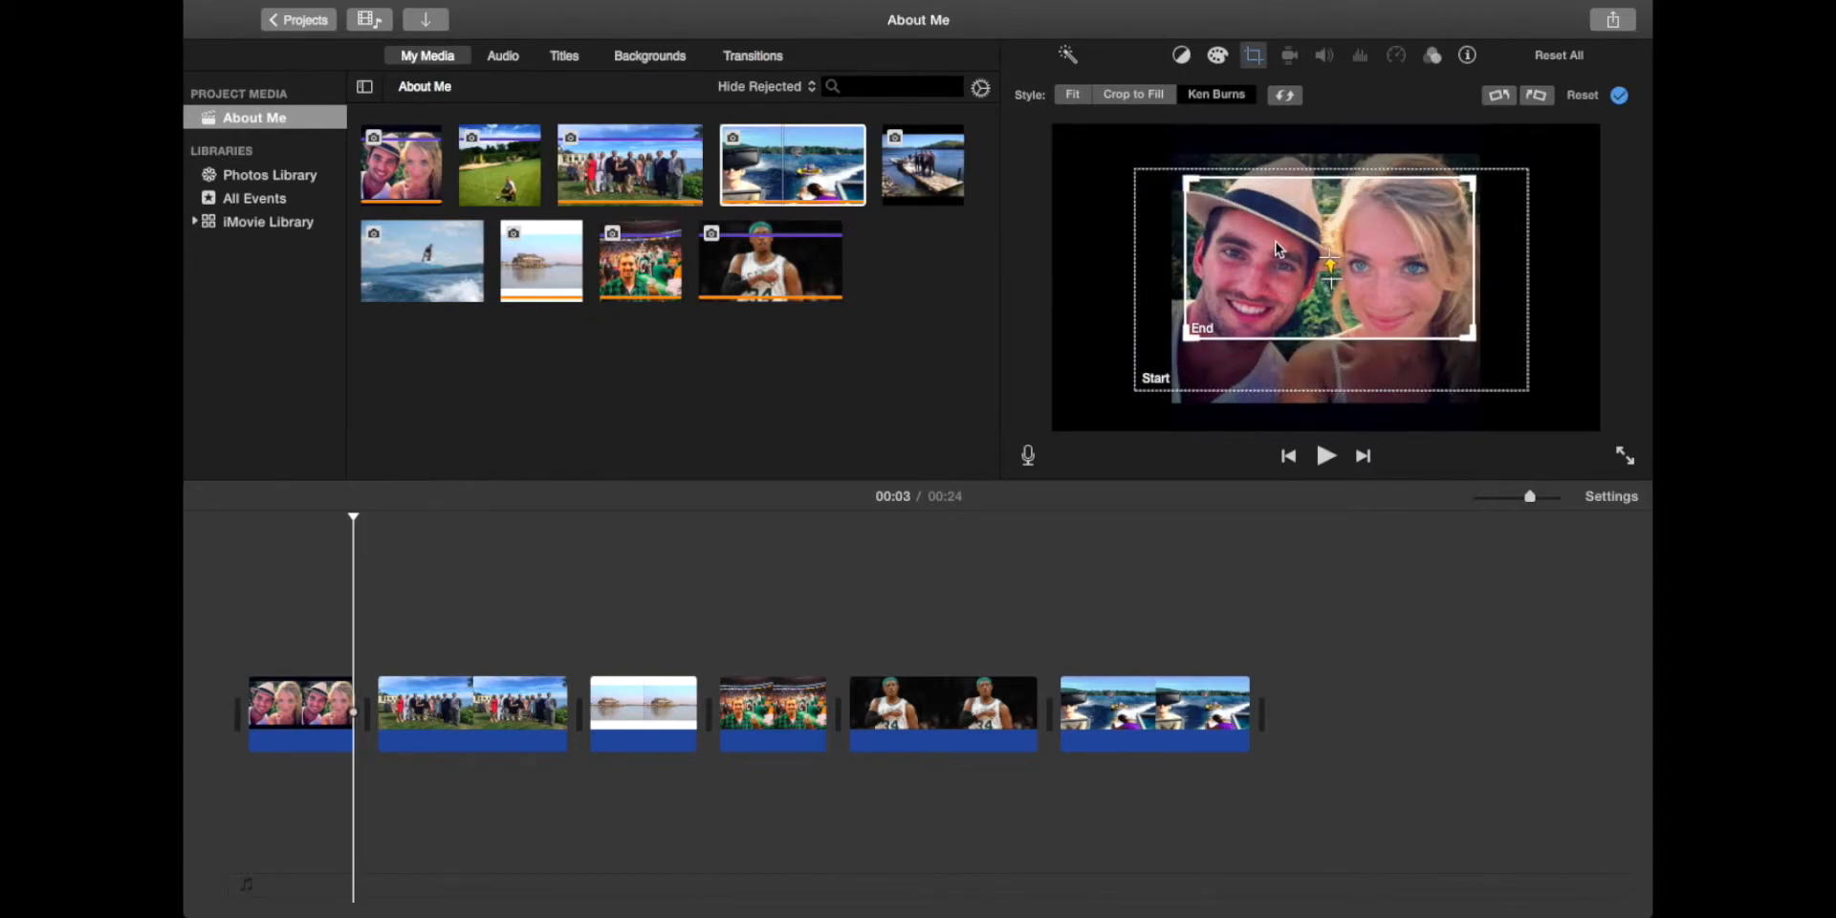
click(254, 530)
click(221, 541)
key(space)
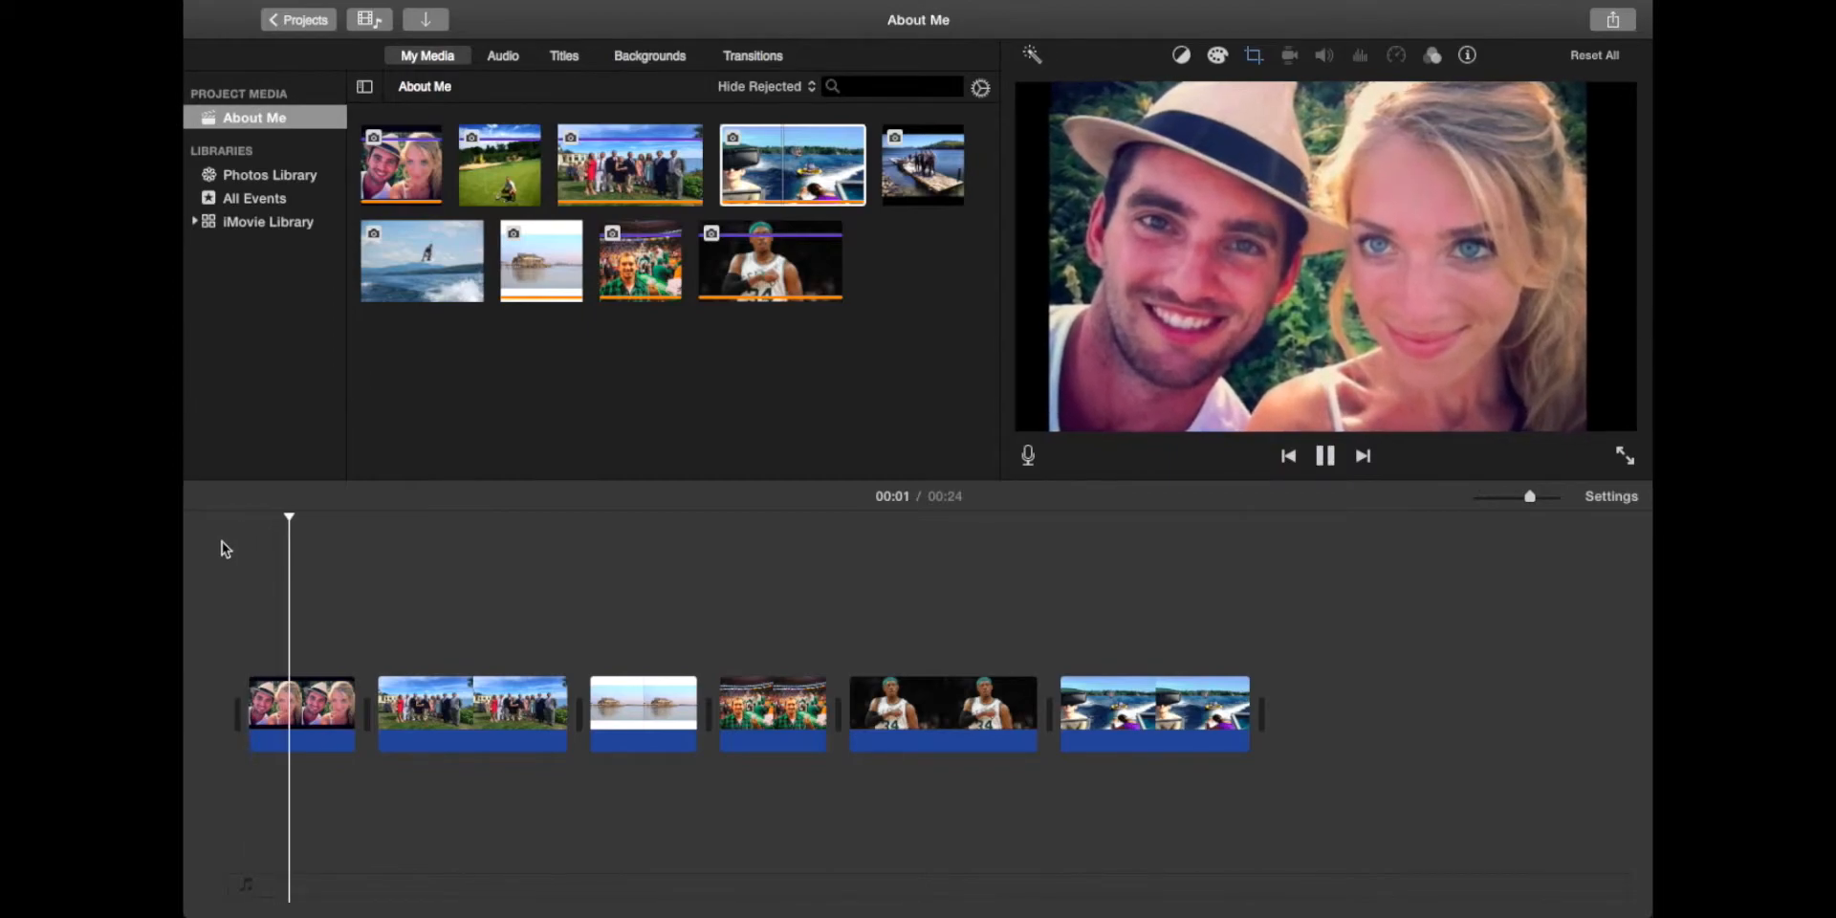
key(space)
Step: Apply Crop to Fill to the opening selfie, framing the couple, and play it back
click(268, 532)
click(291, 723)
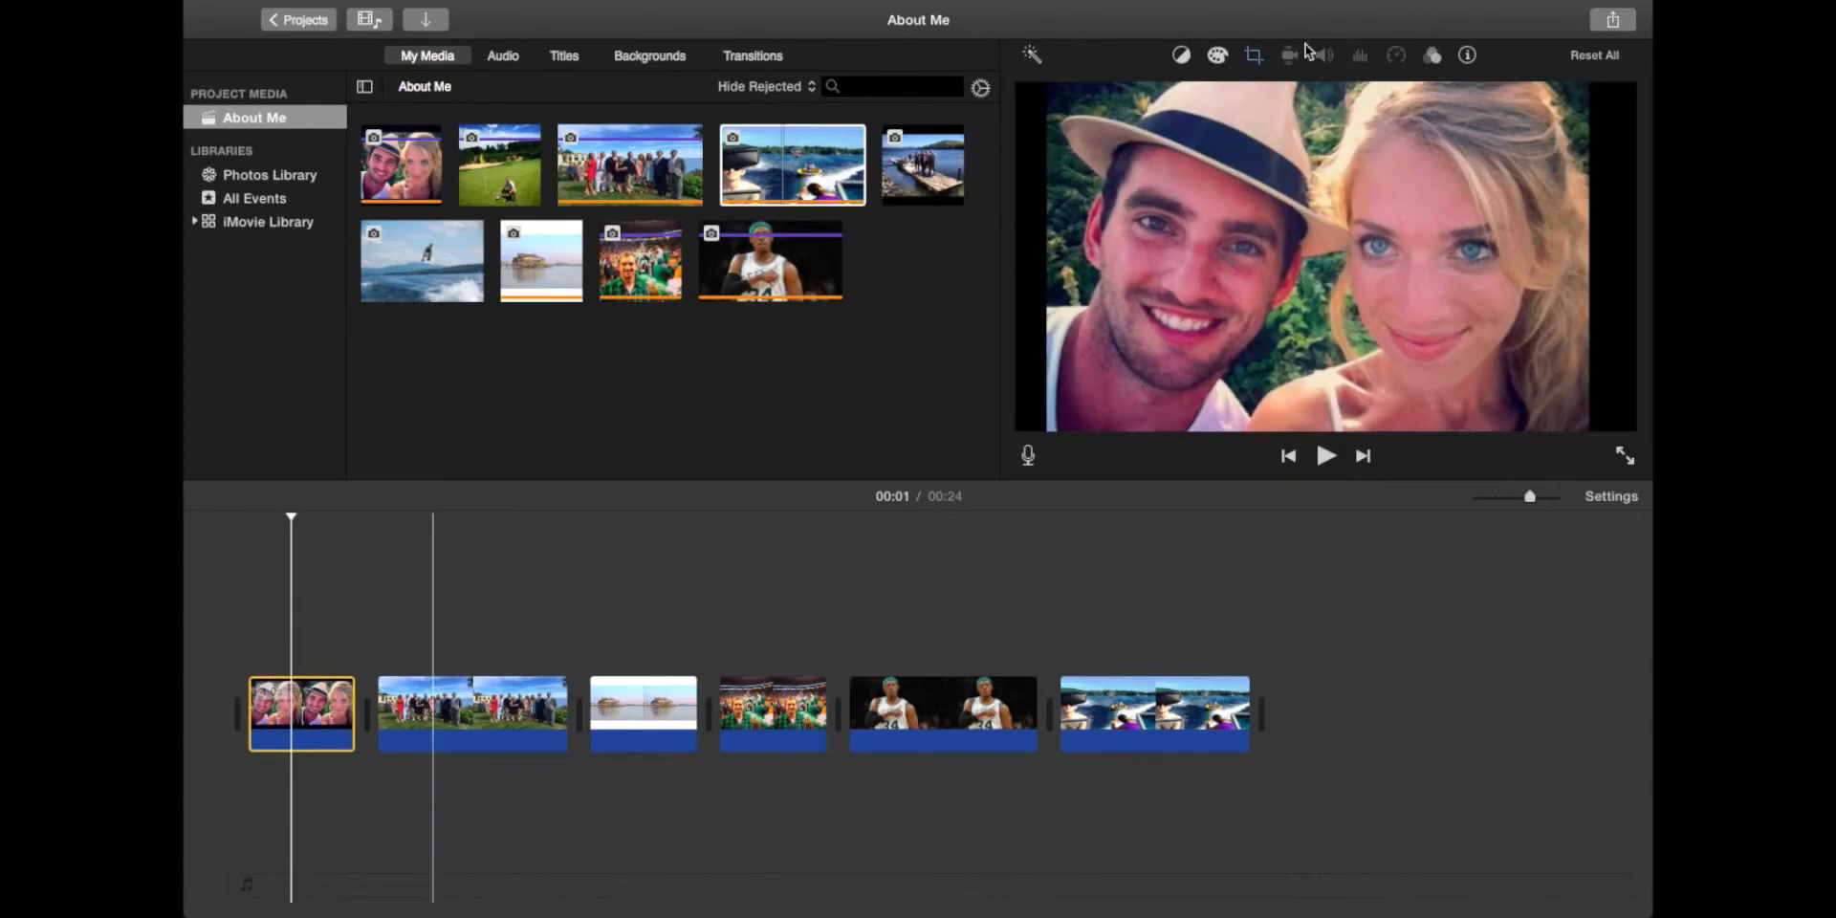
click(1252, 58)
click(1141, 96)
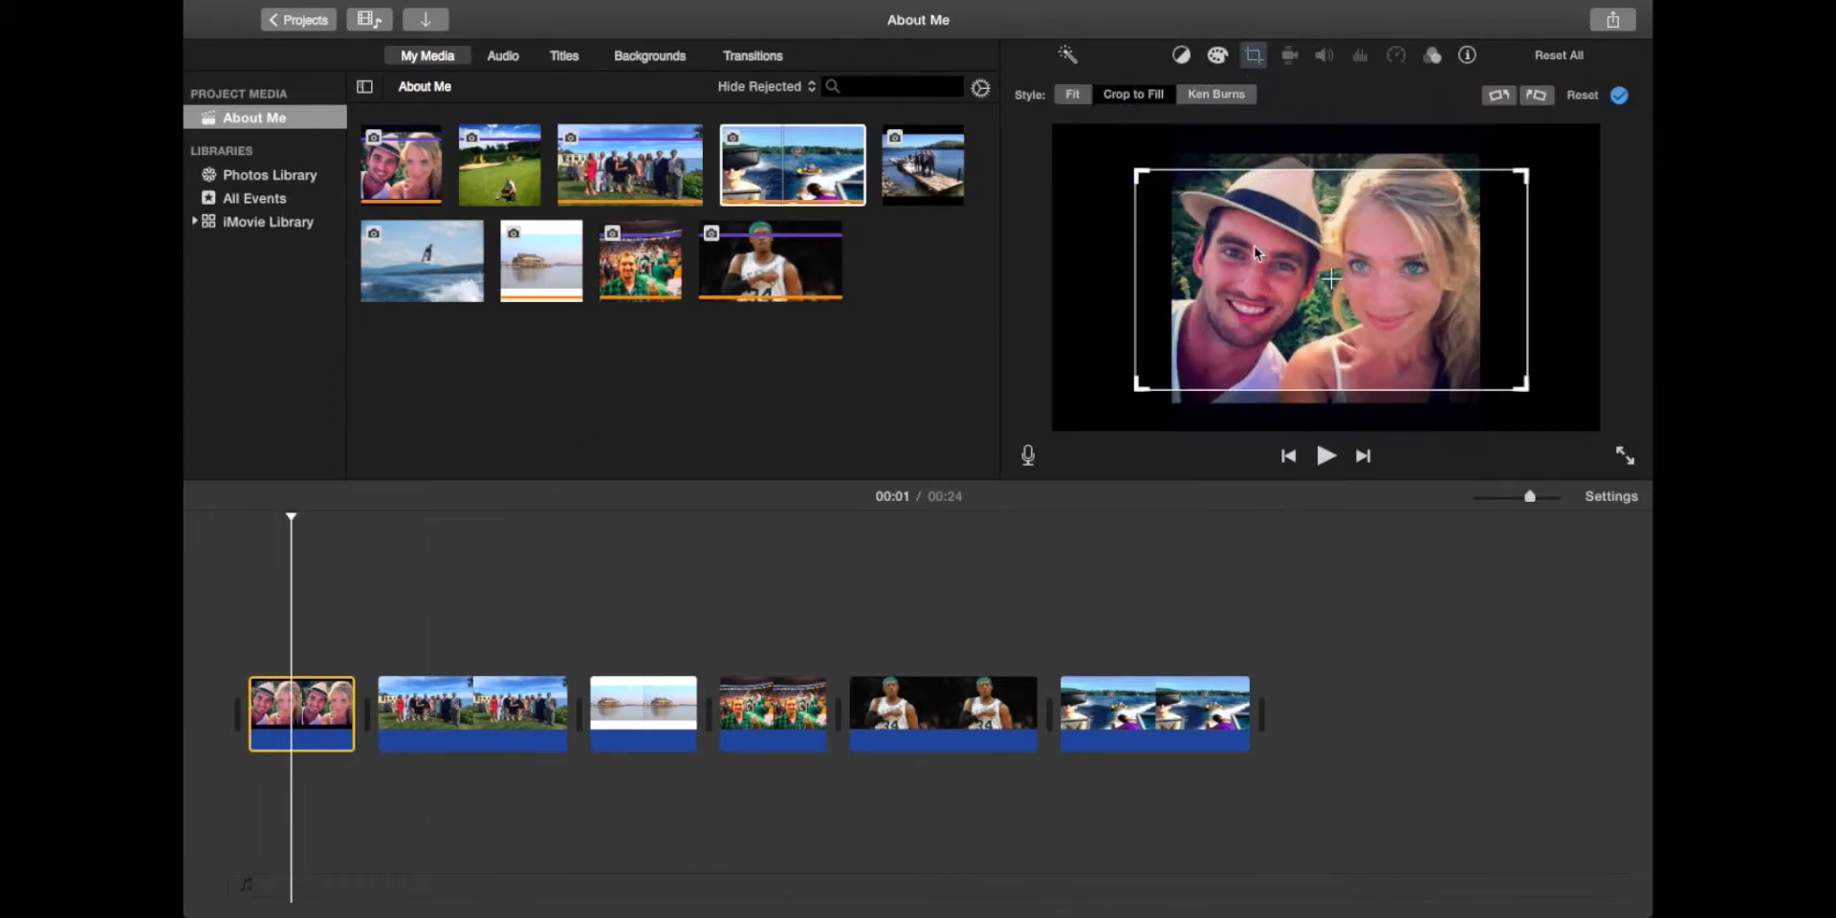
drag(1137, 174, 1107, 145)
drag(1256, 252, 1260, 250)
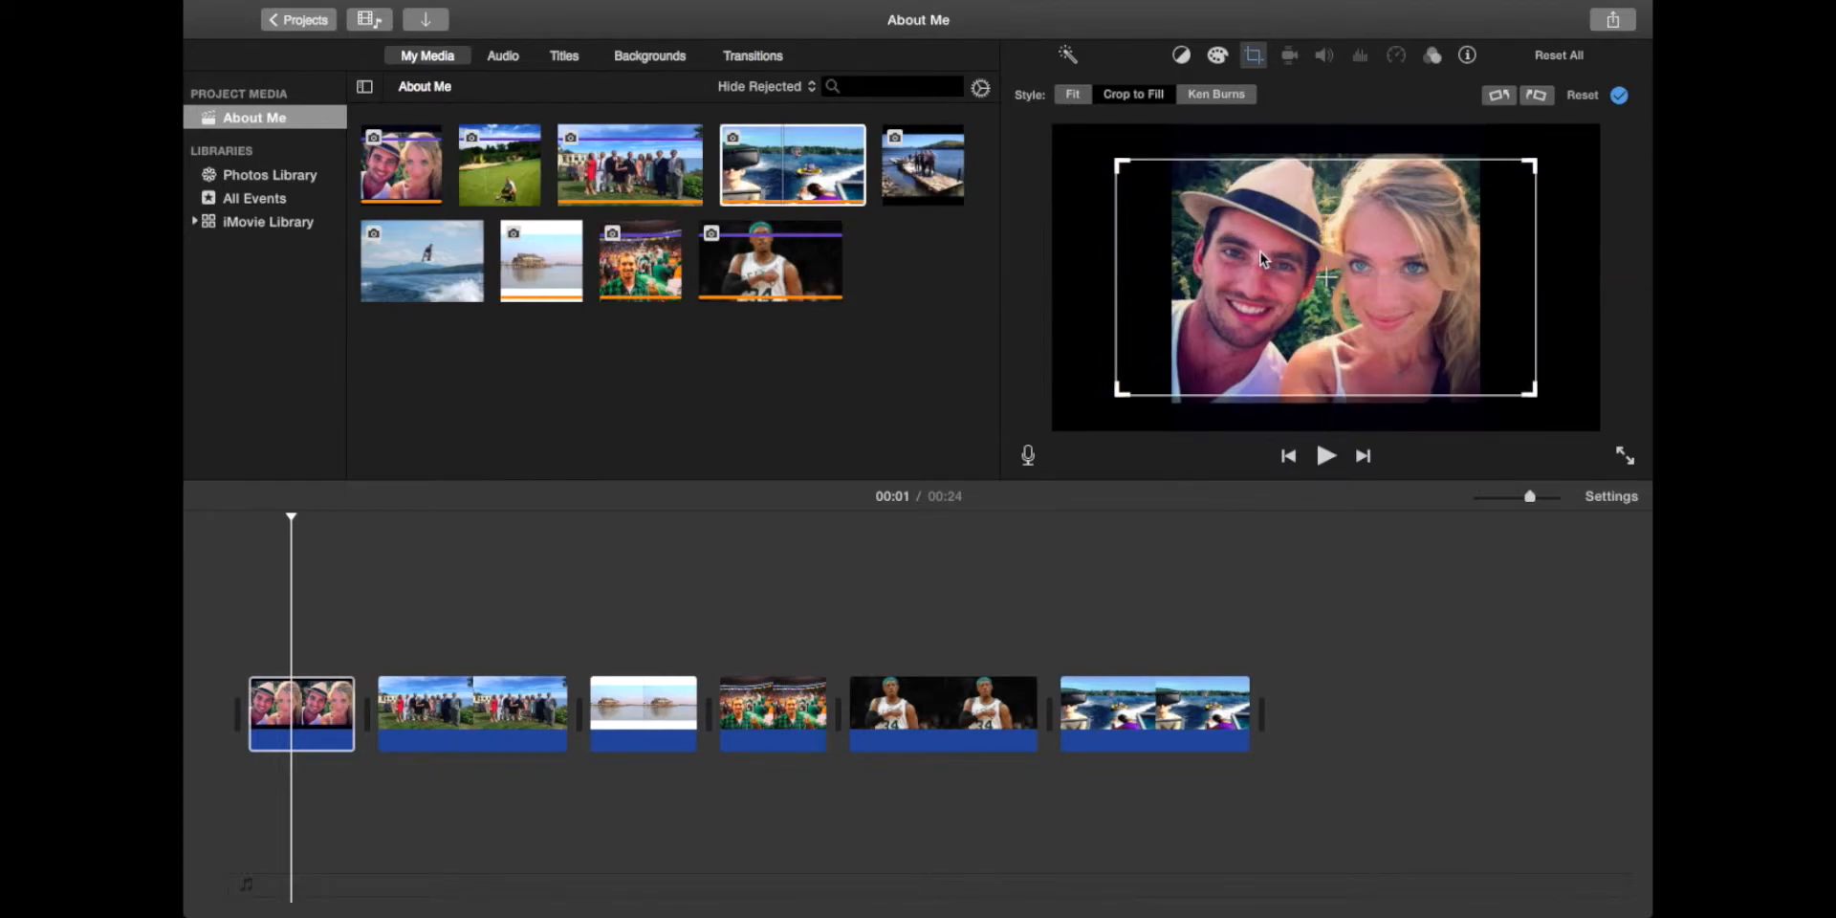
key(Return)
click(218, 542)
key(space)
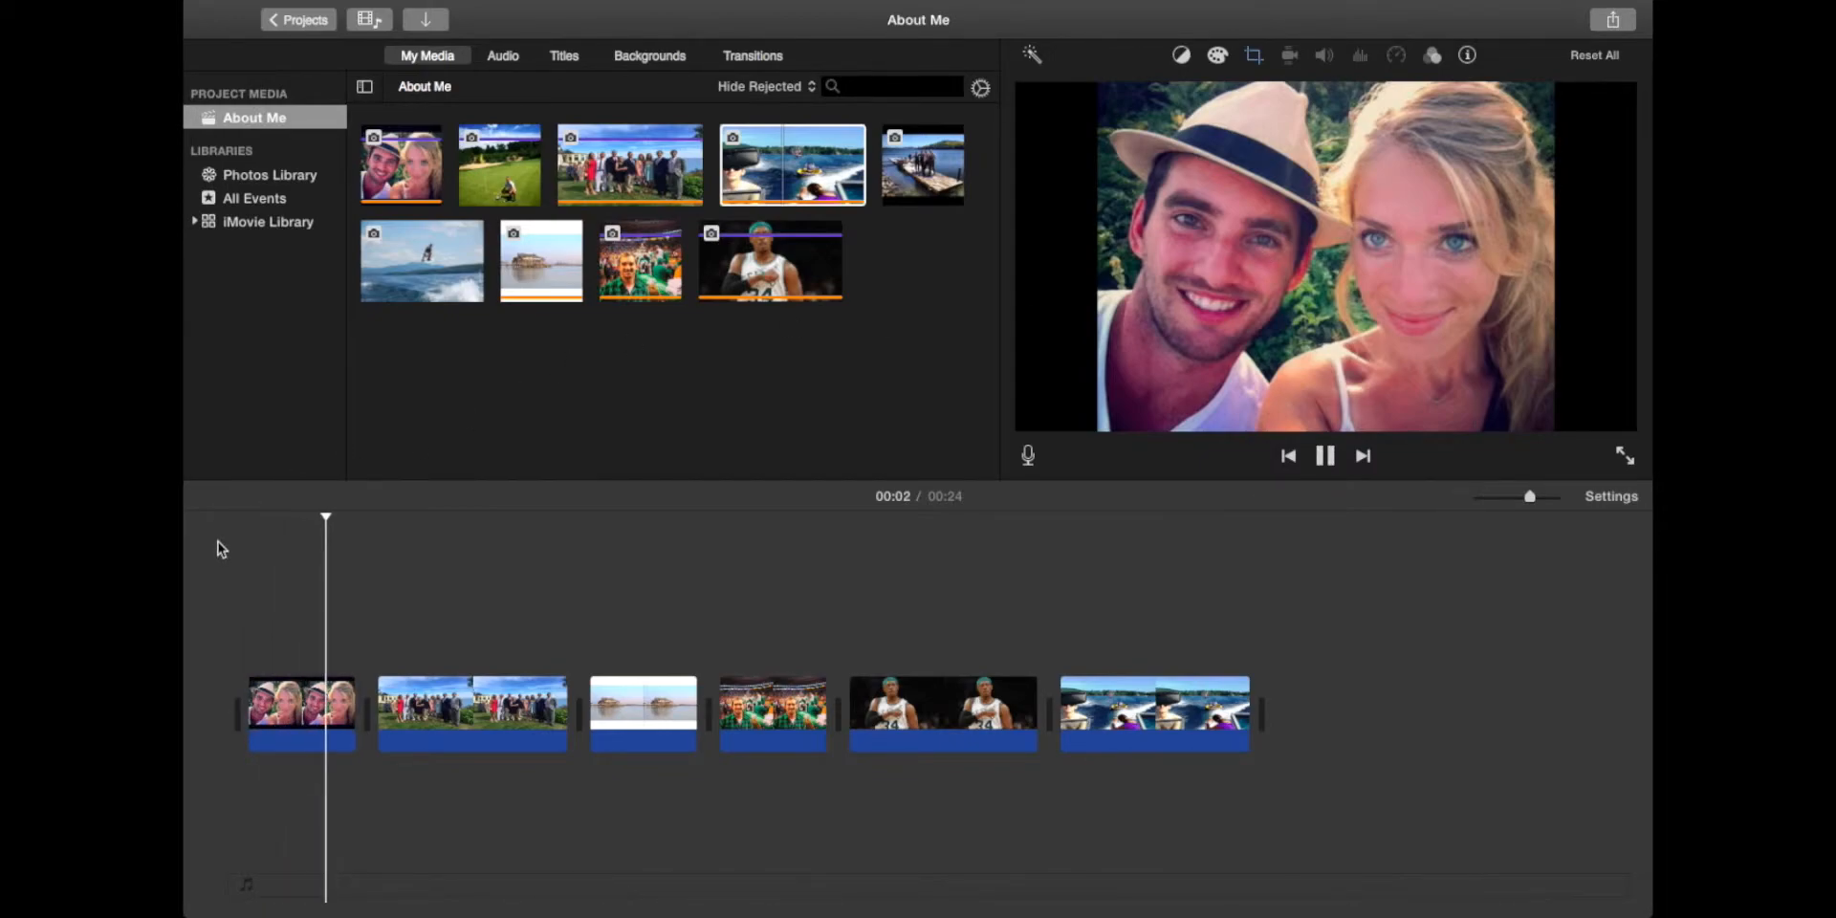
Step: Trim the opening selfie to 3 seconds and drag the group photo's edges to lengthen it
key(space)
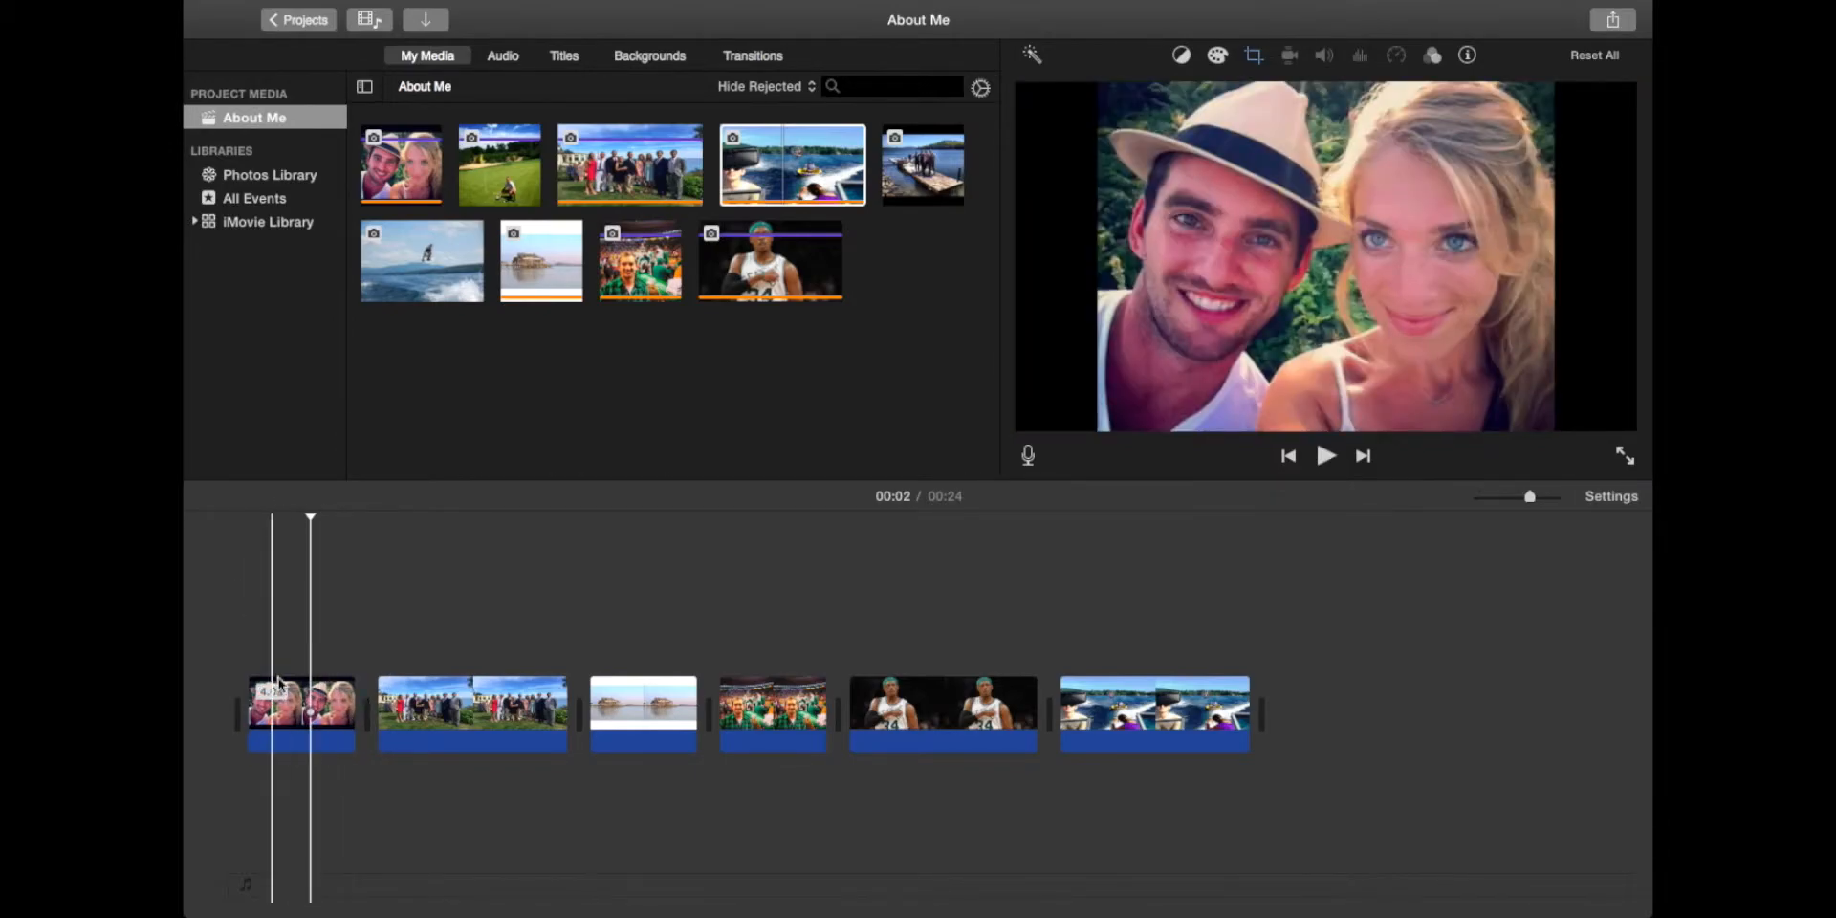
mouse_move(348, 727)
mouse_down()
mouse_move(466, 722)
mouse_move(322, 718)
mouse_up()
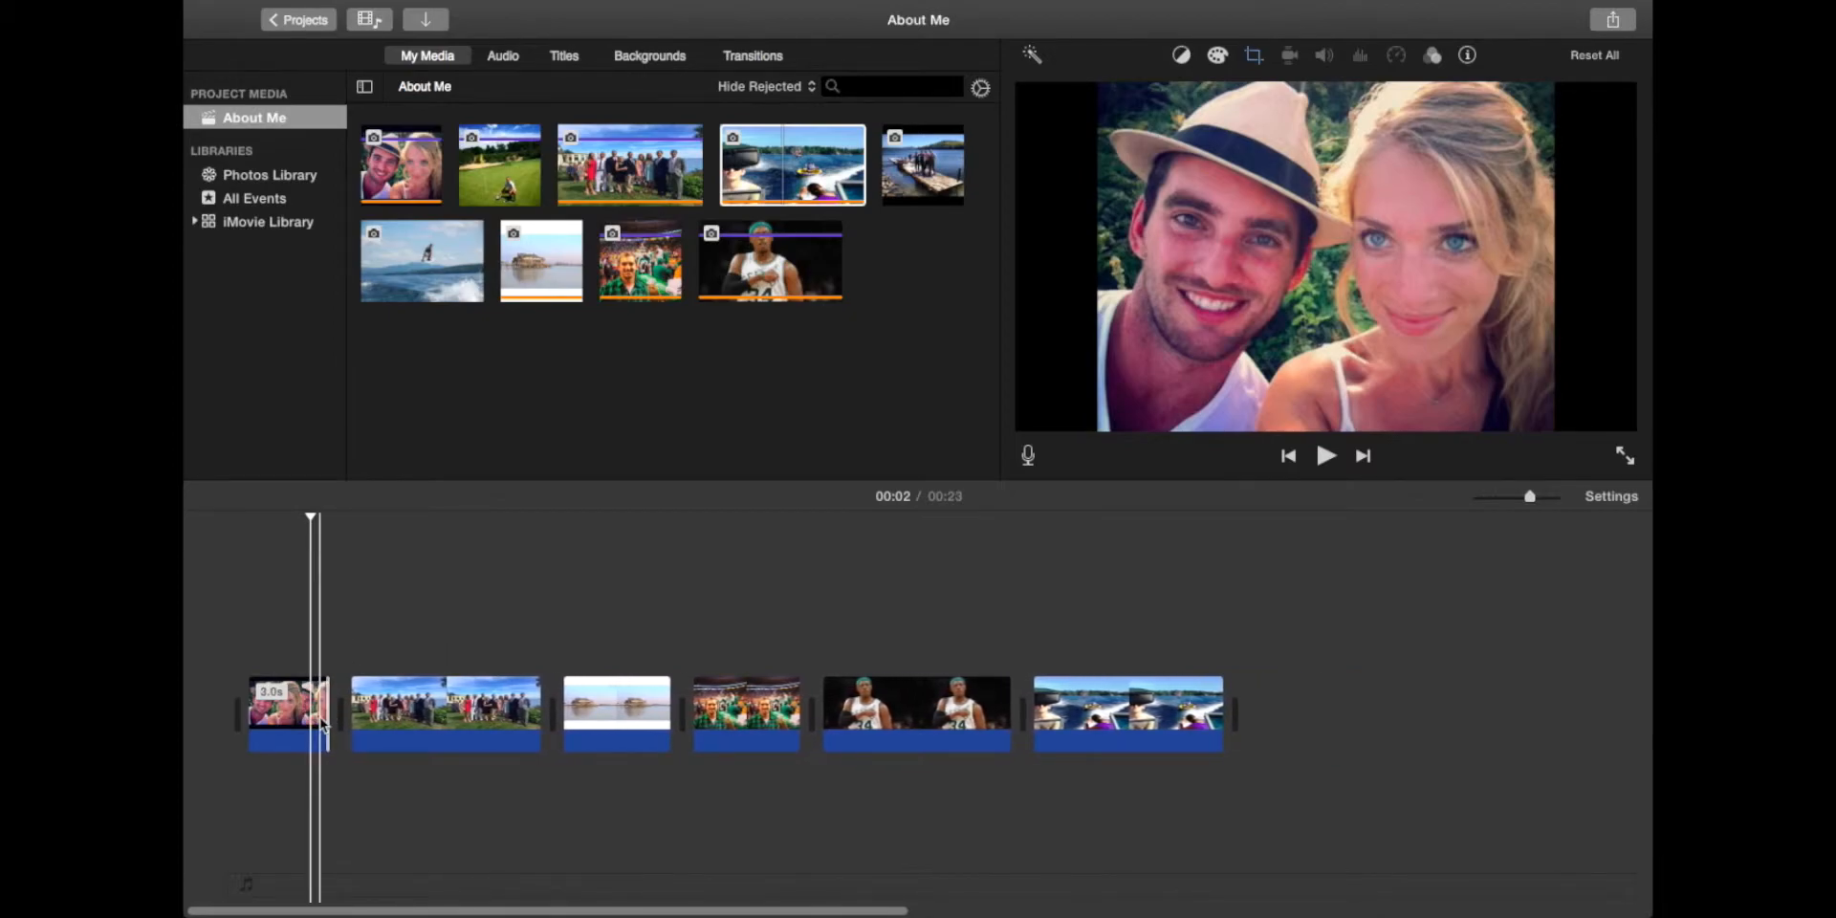
click(513, 717)
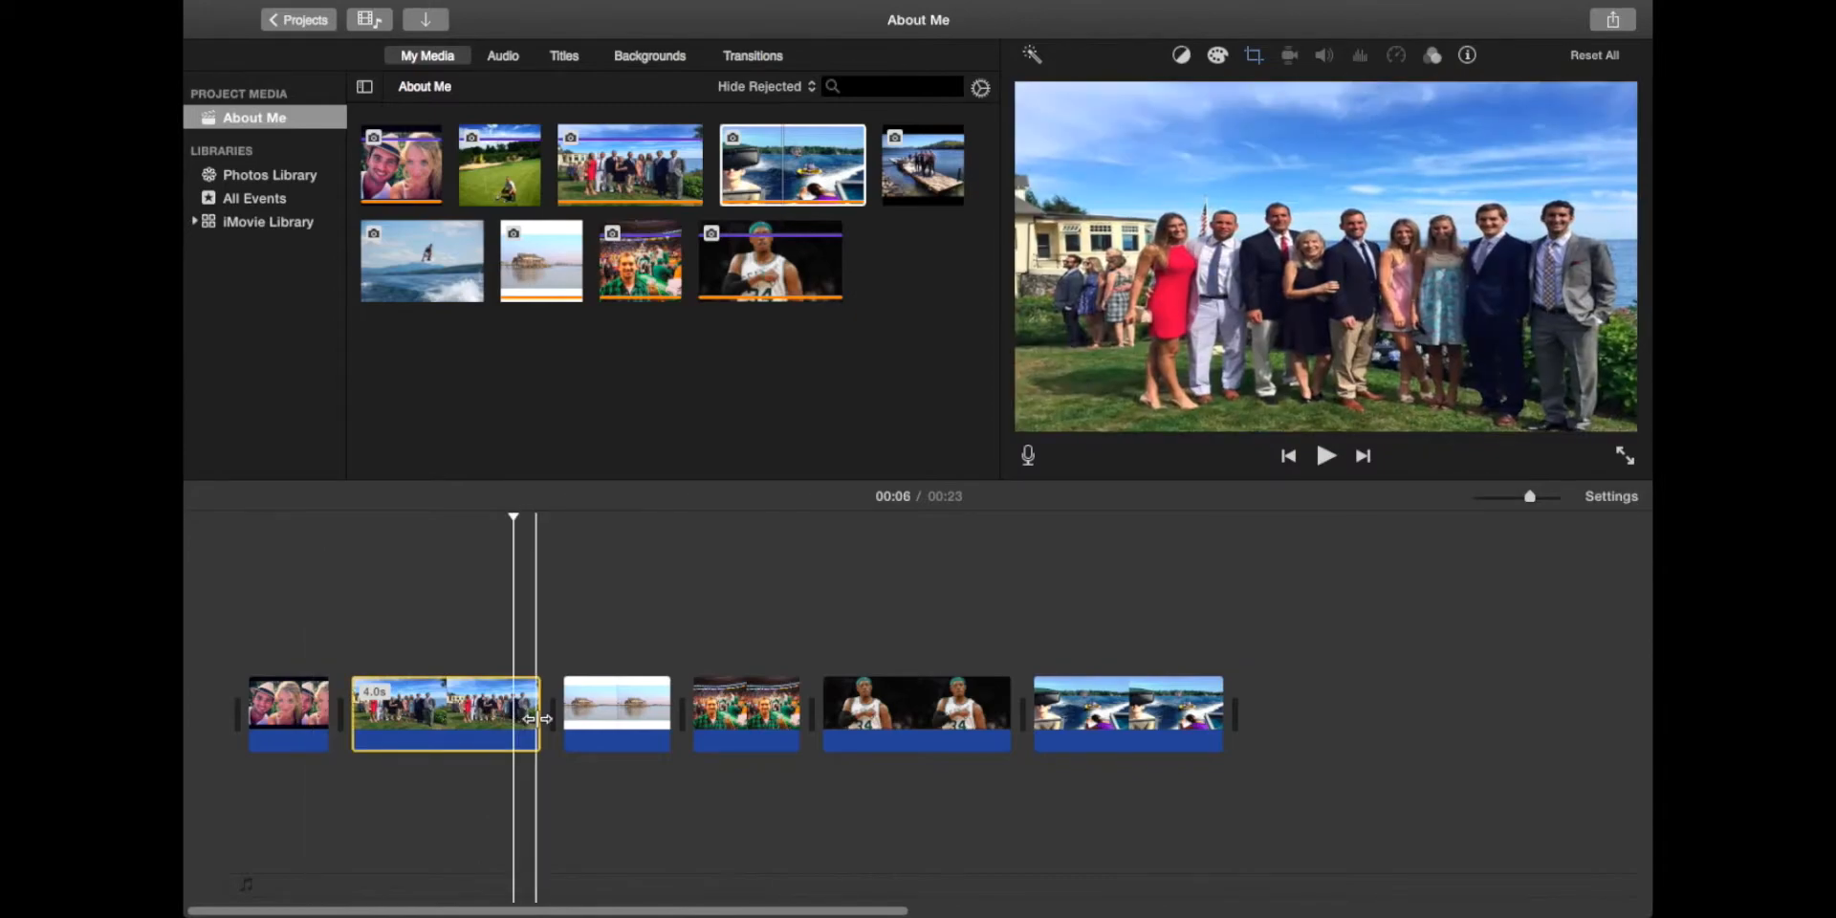
drag(541, 718, 699, 718)
click(562, 717)
mouse_move(356, 712)
mouse_down()
mouse_move(445, 713)
mouse_move(381, 713)
mouse_up()
Step: Lengthen the group photo to 8 seconds and split it at the playhead
drag(695, 717, 753, 729)
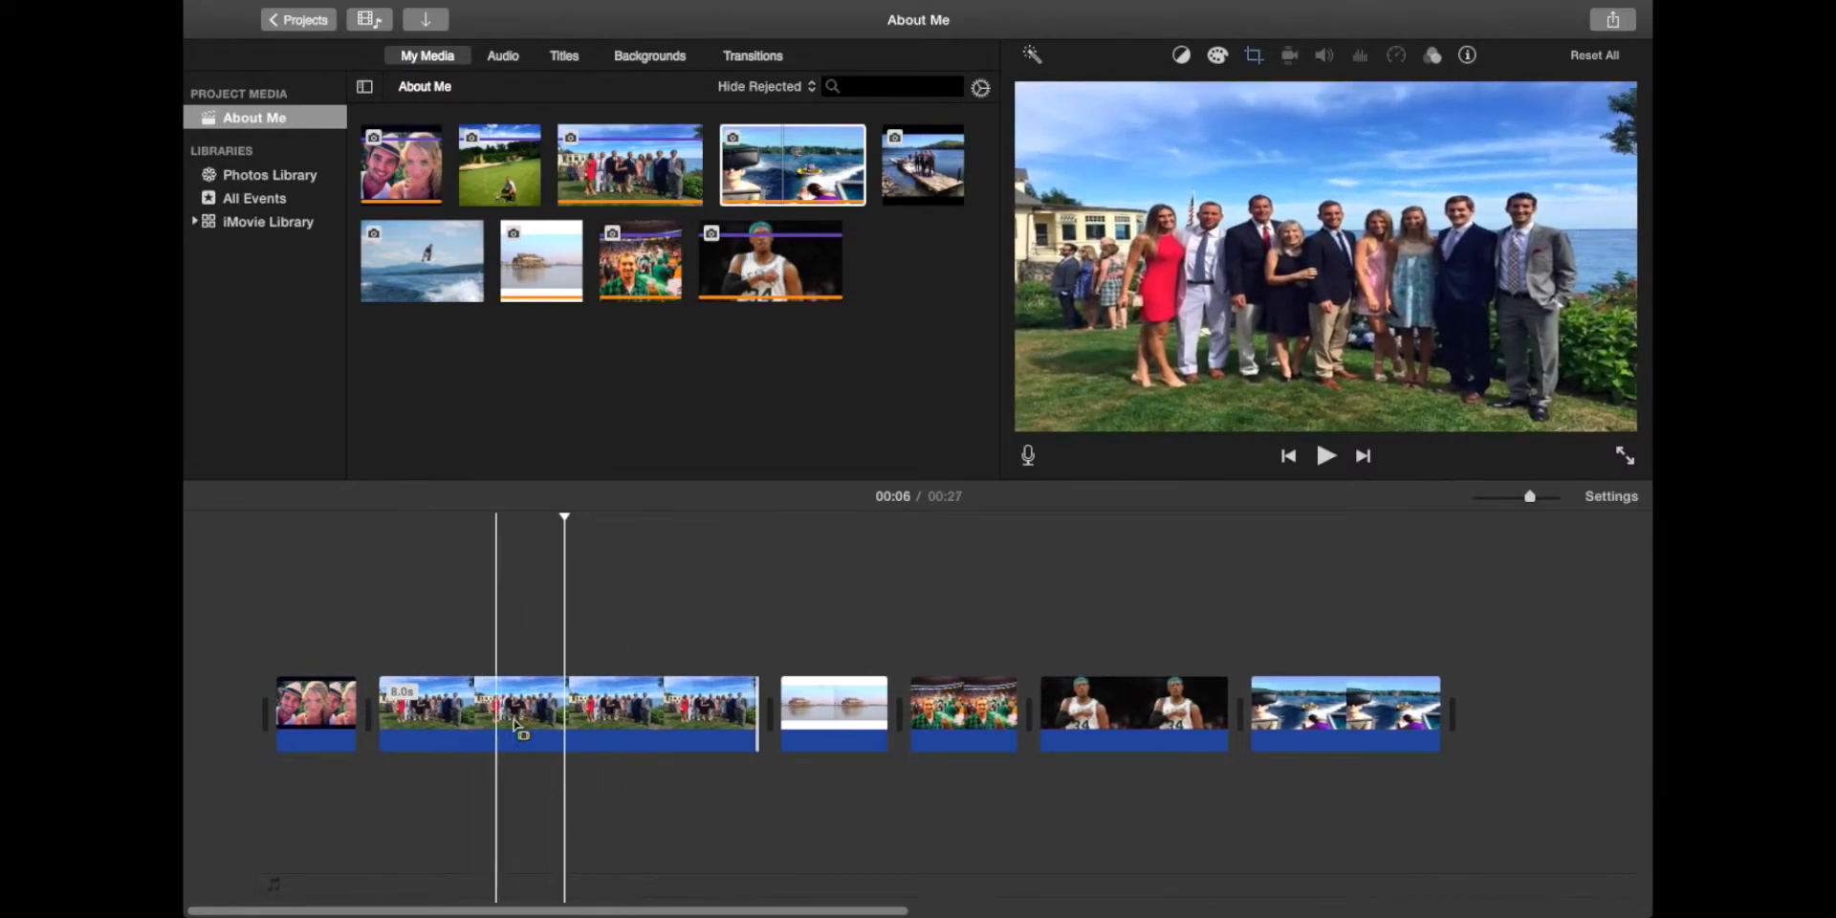
click(438, 696)
key(space)
key(space)
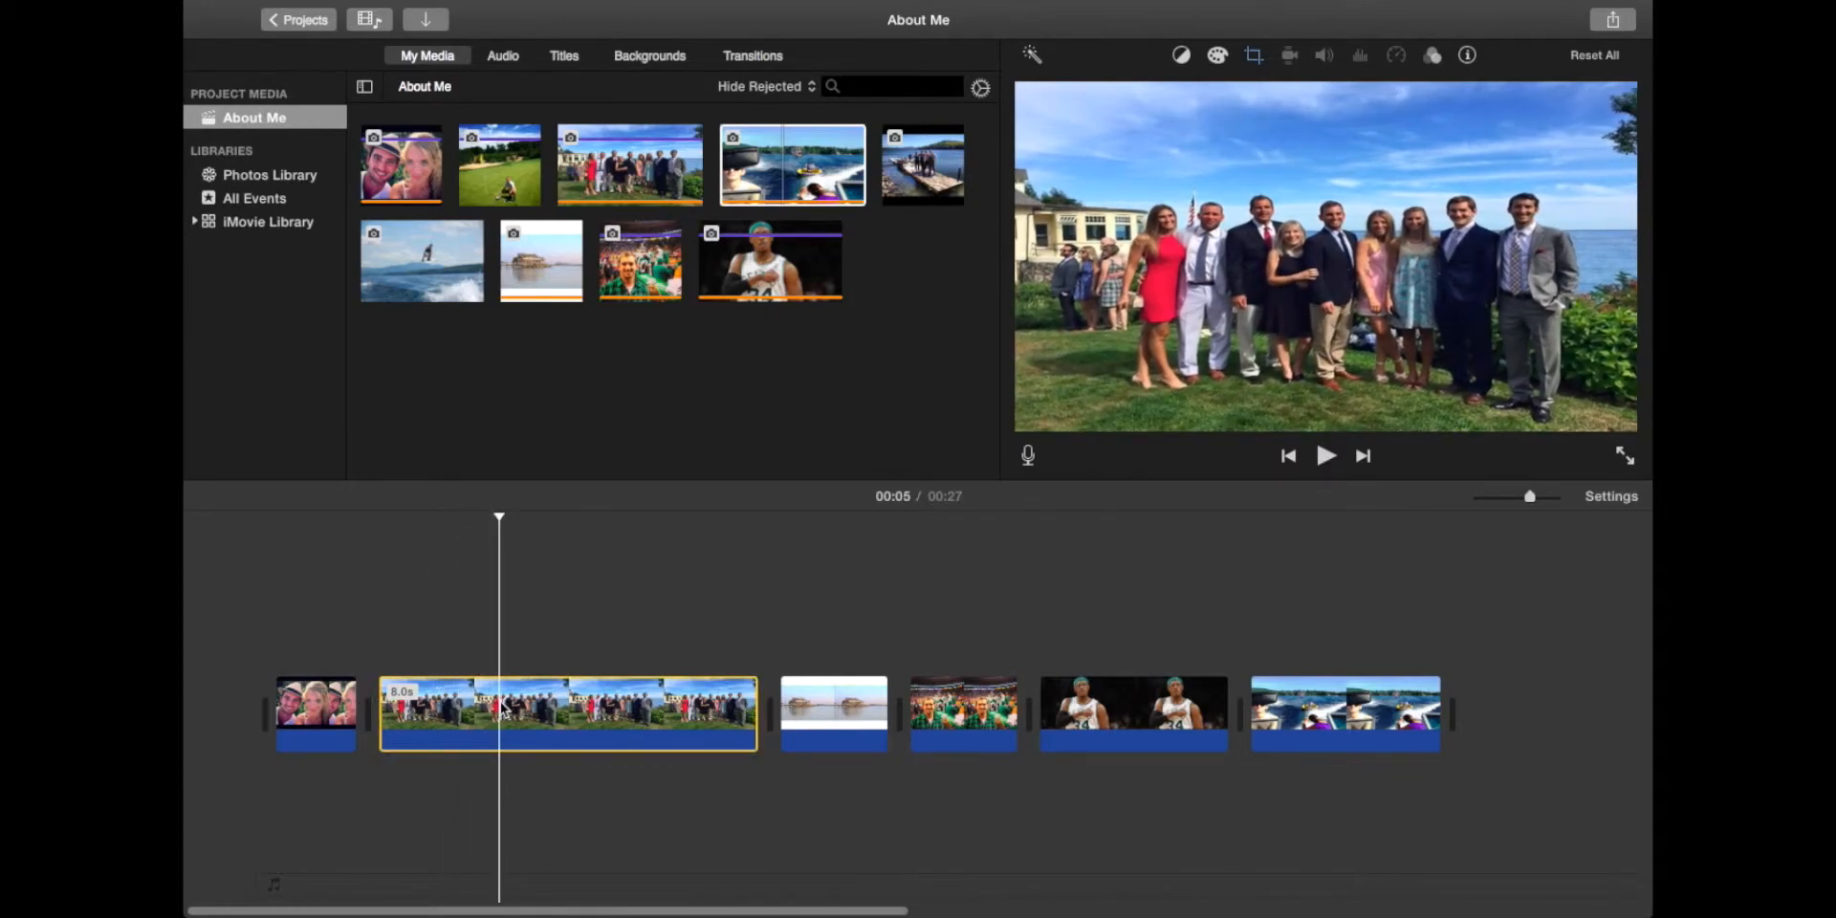
key(super+b)
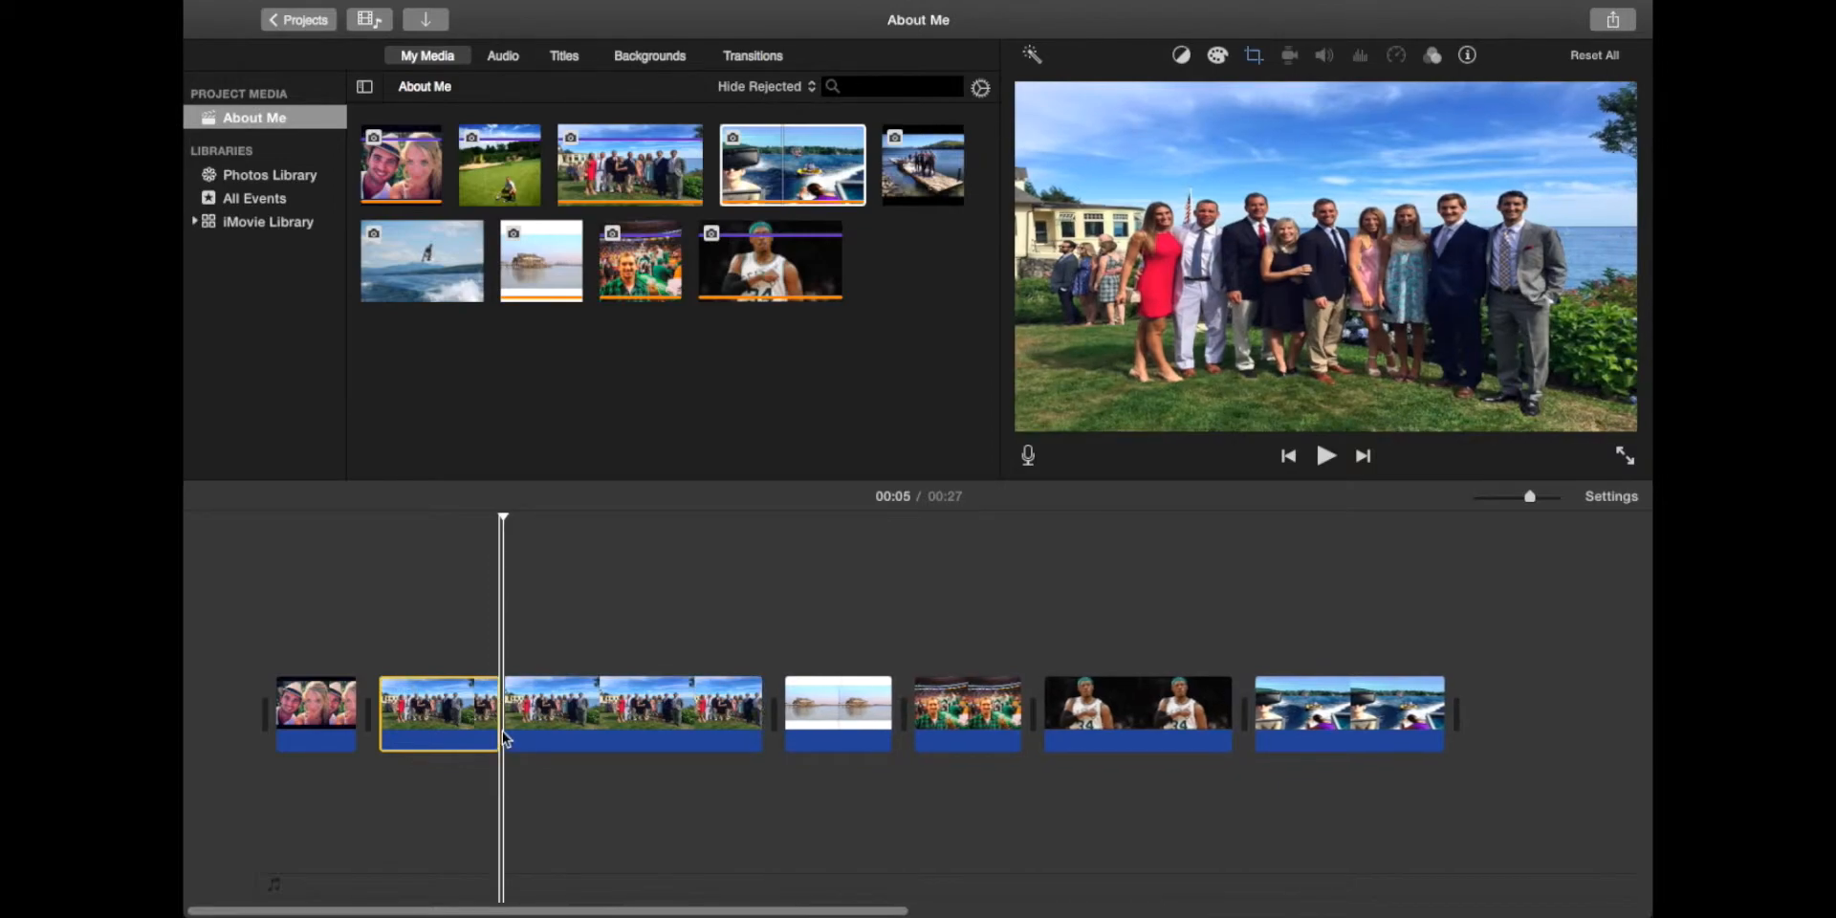
Step: Split the group photo again and delete the 1.5-second middle piece
key(space)
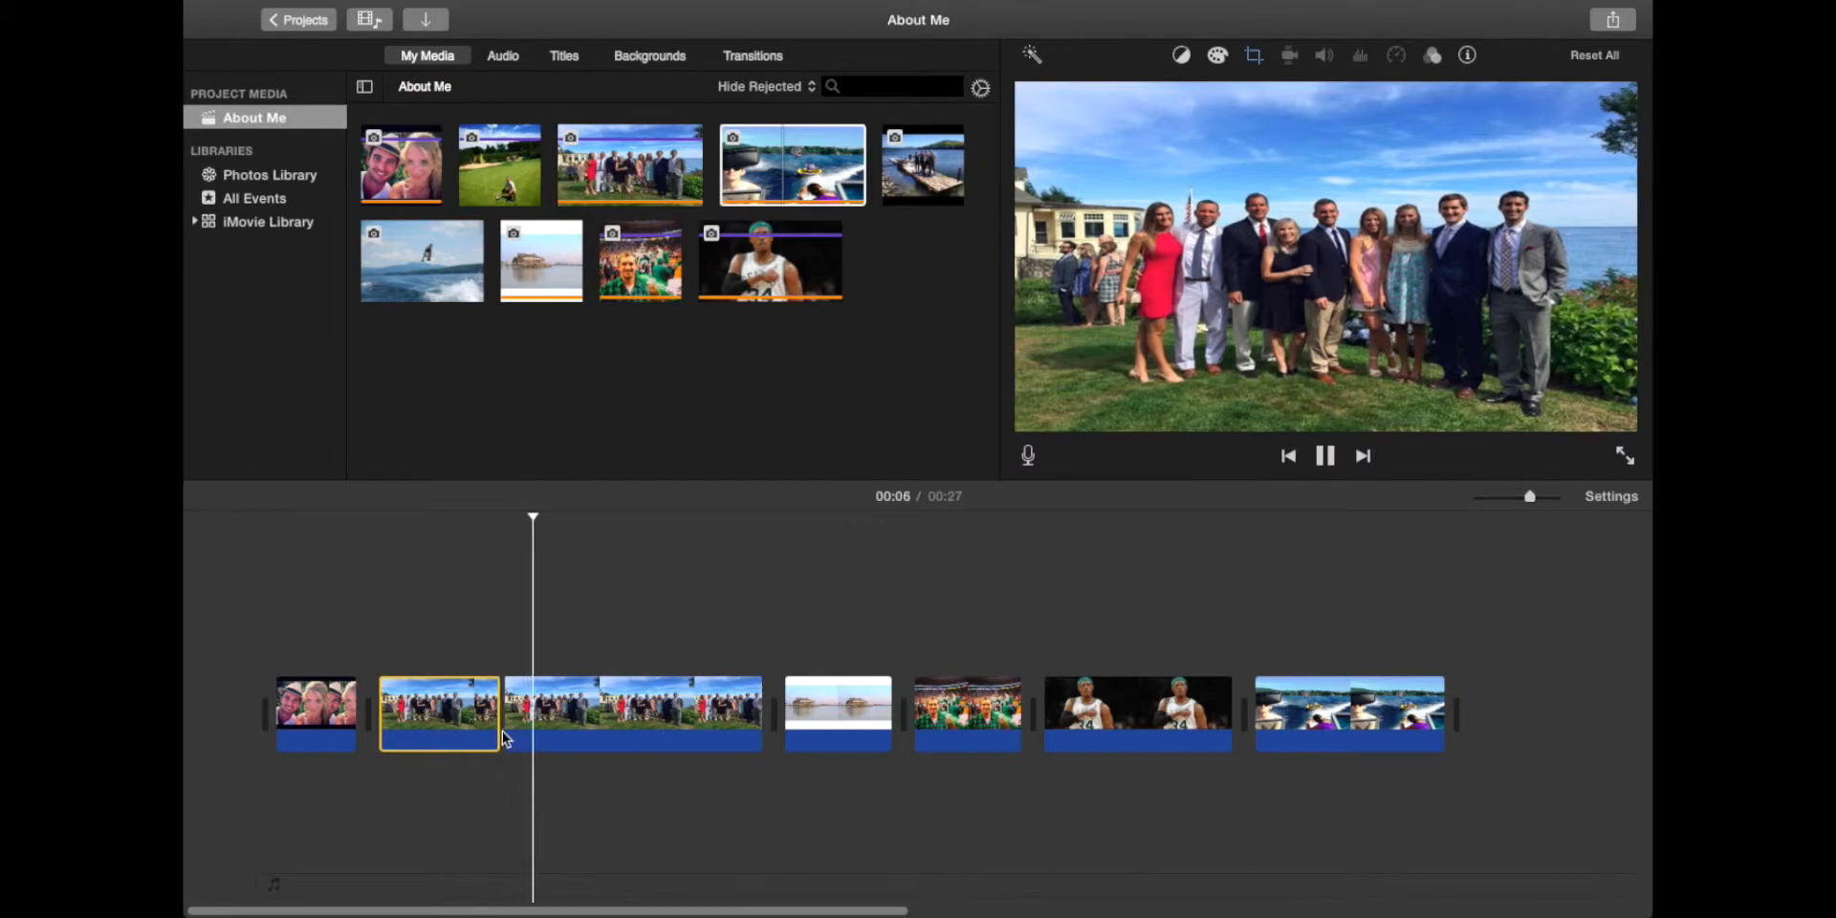
key(space)
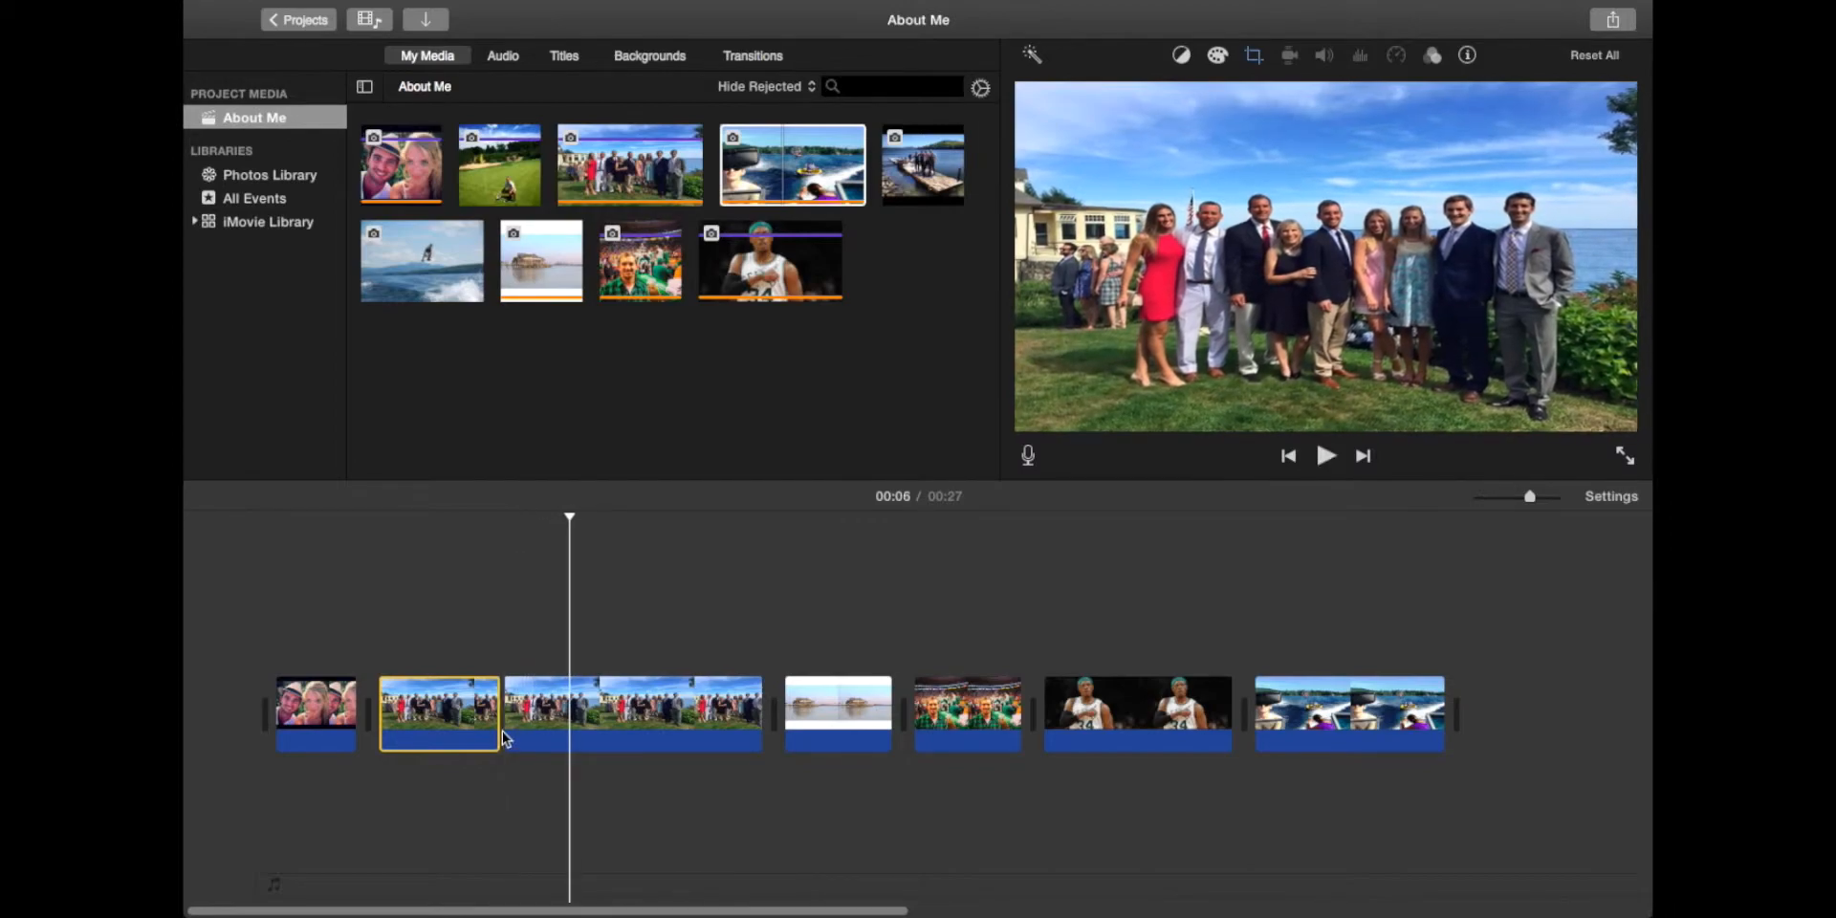
click(577, 666)
key(super+b)
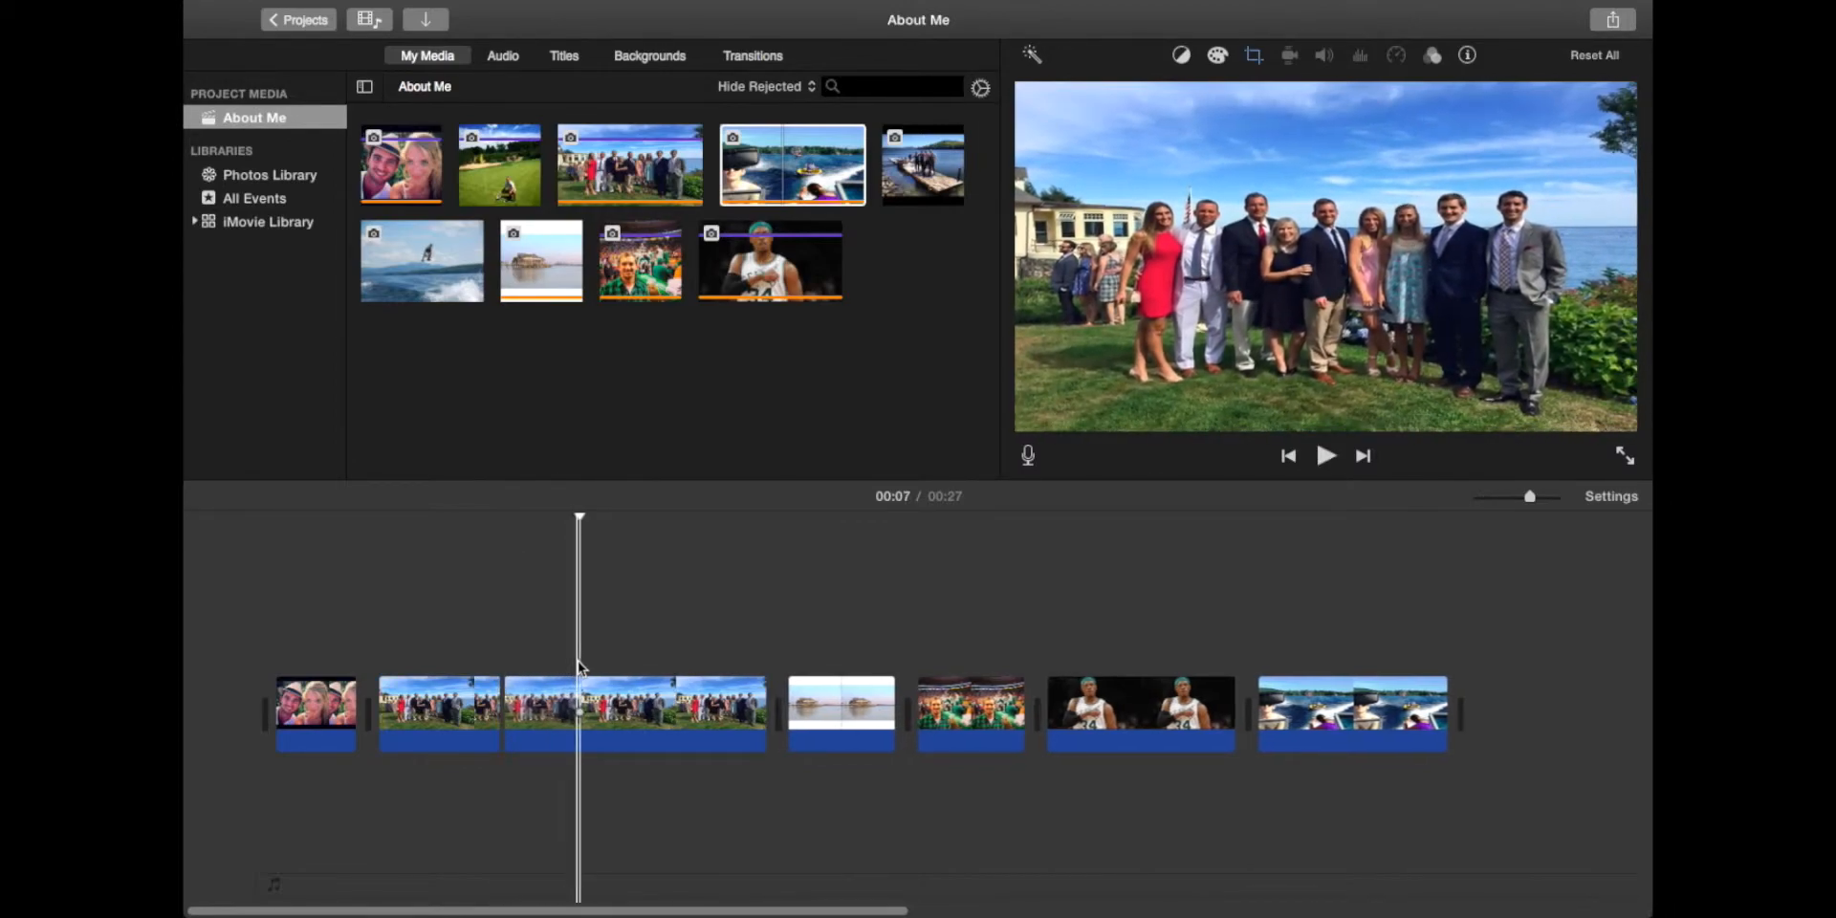
click(548, 713)
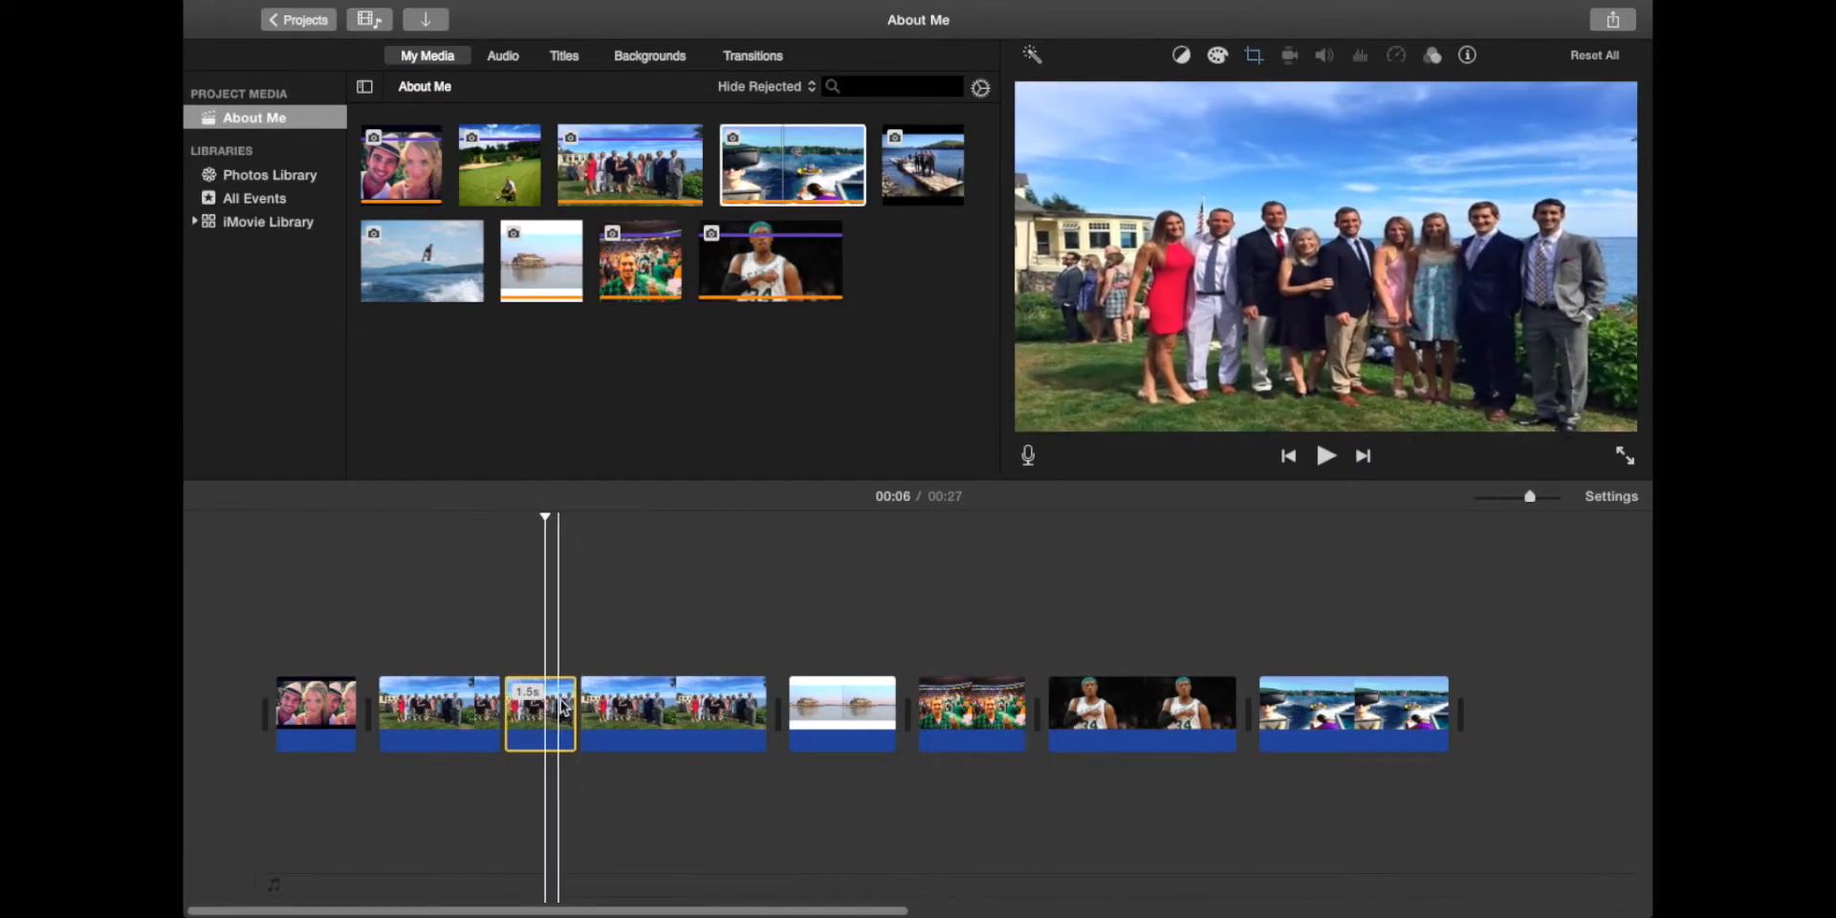
key(Delete)
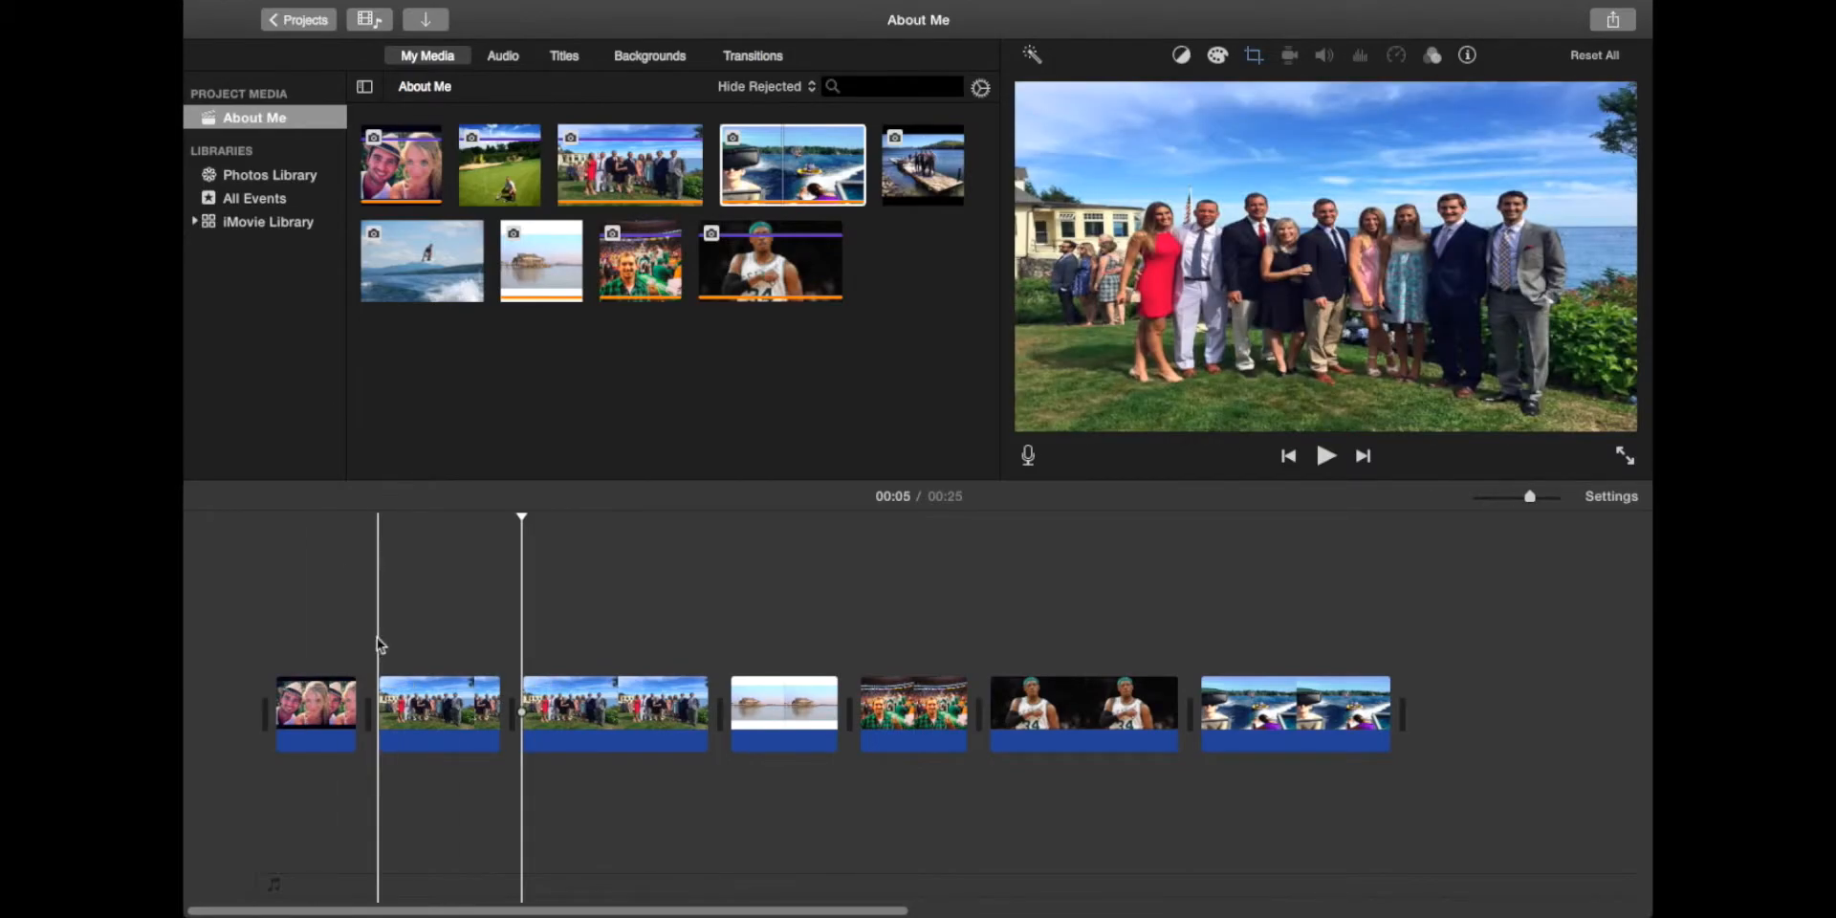
Step: Apply Crop to Fill to both group photo pieces, then play the movie to review
click(453, 670)
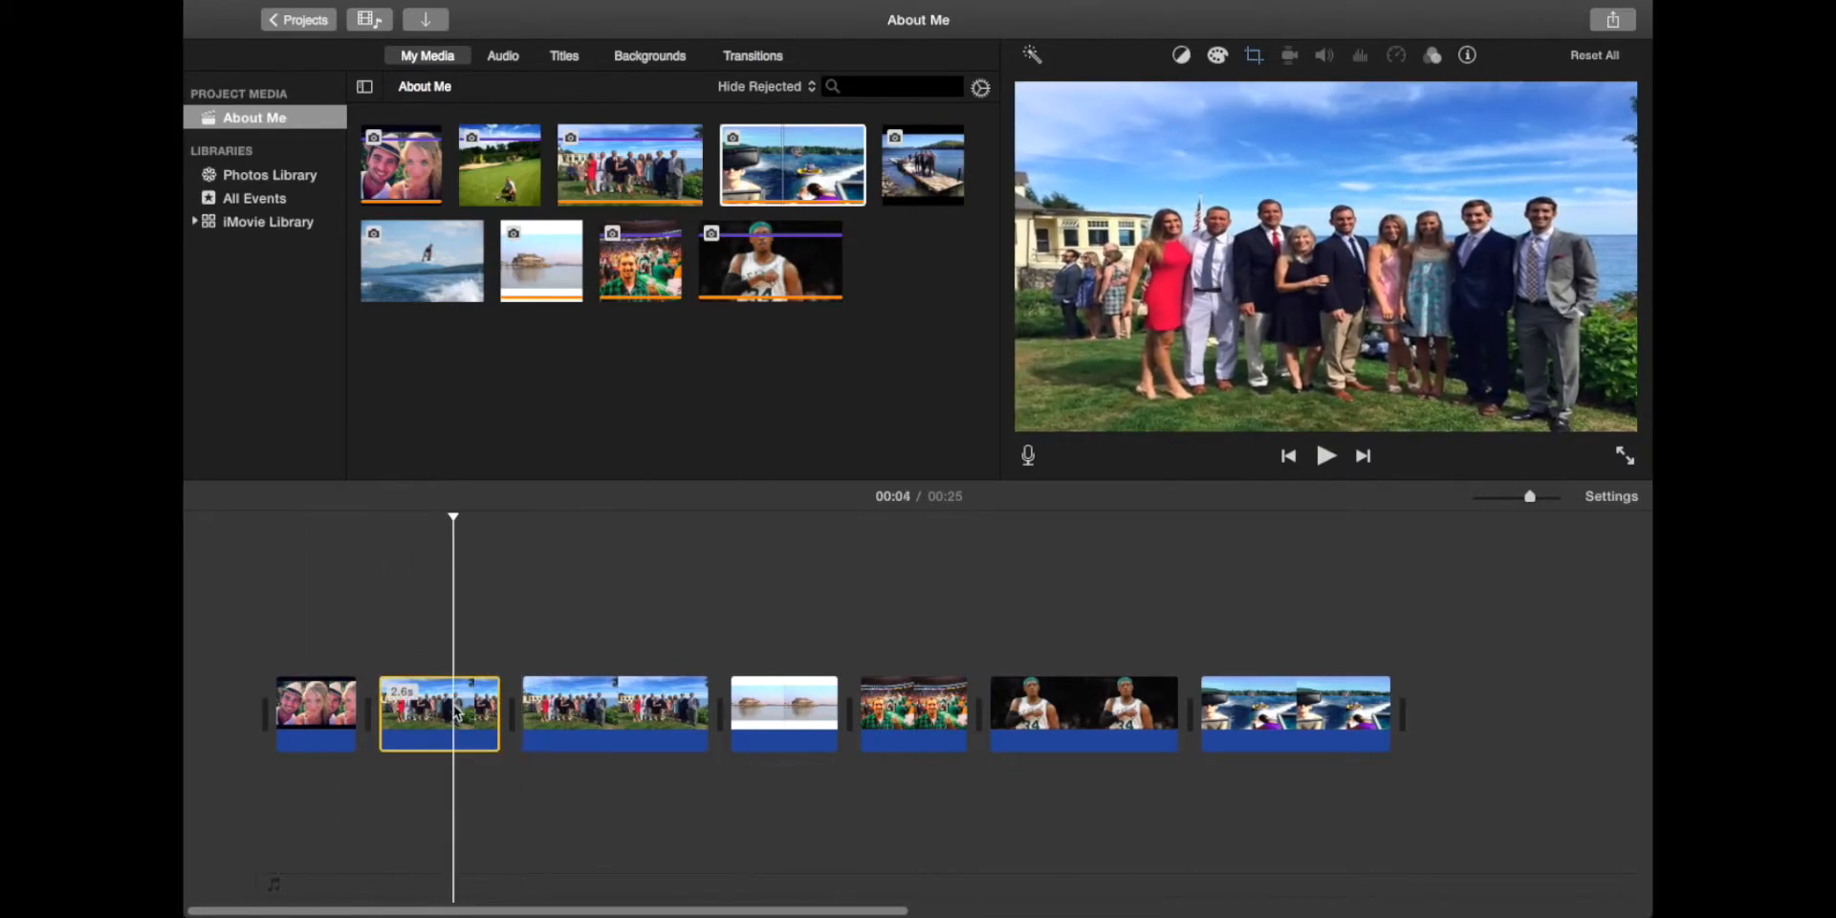
click(1254, 57)
click(1147, 100)
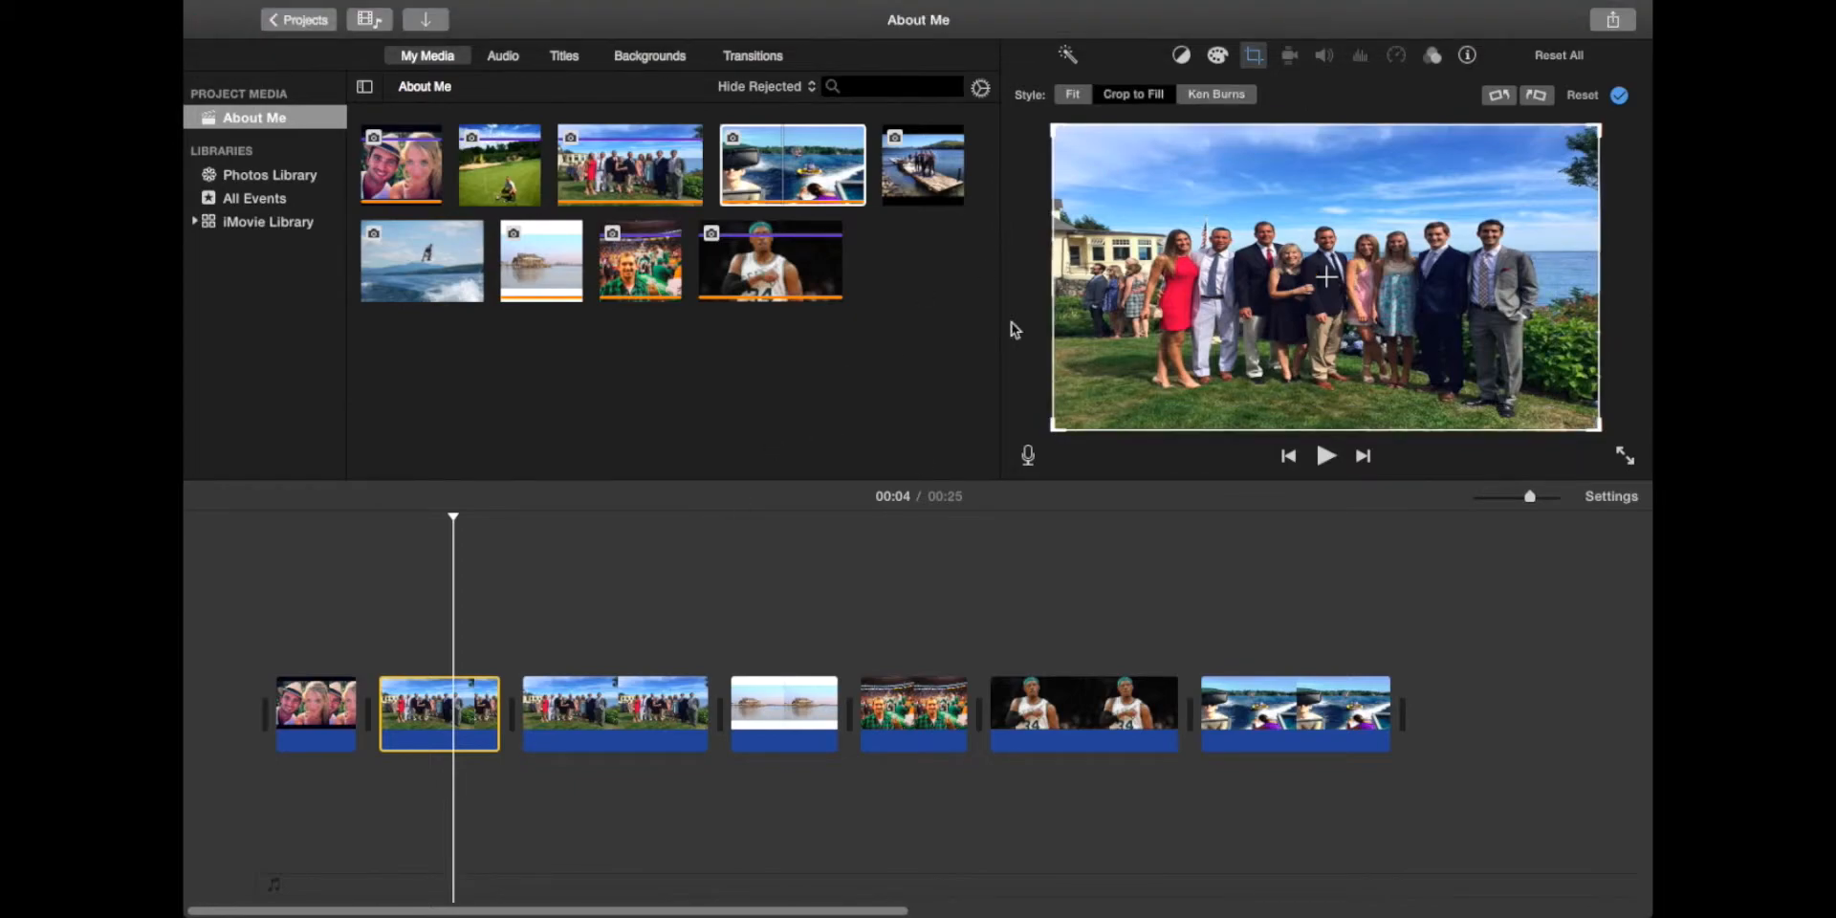
click(580, 719)
click(1157, 93)
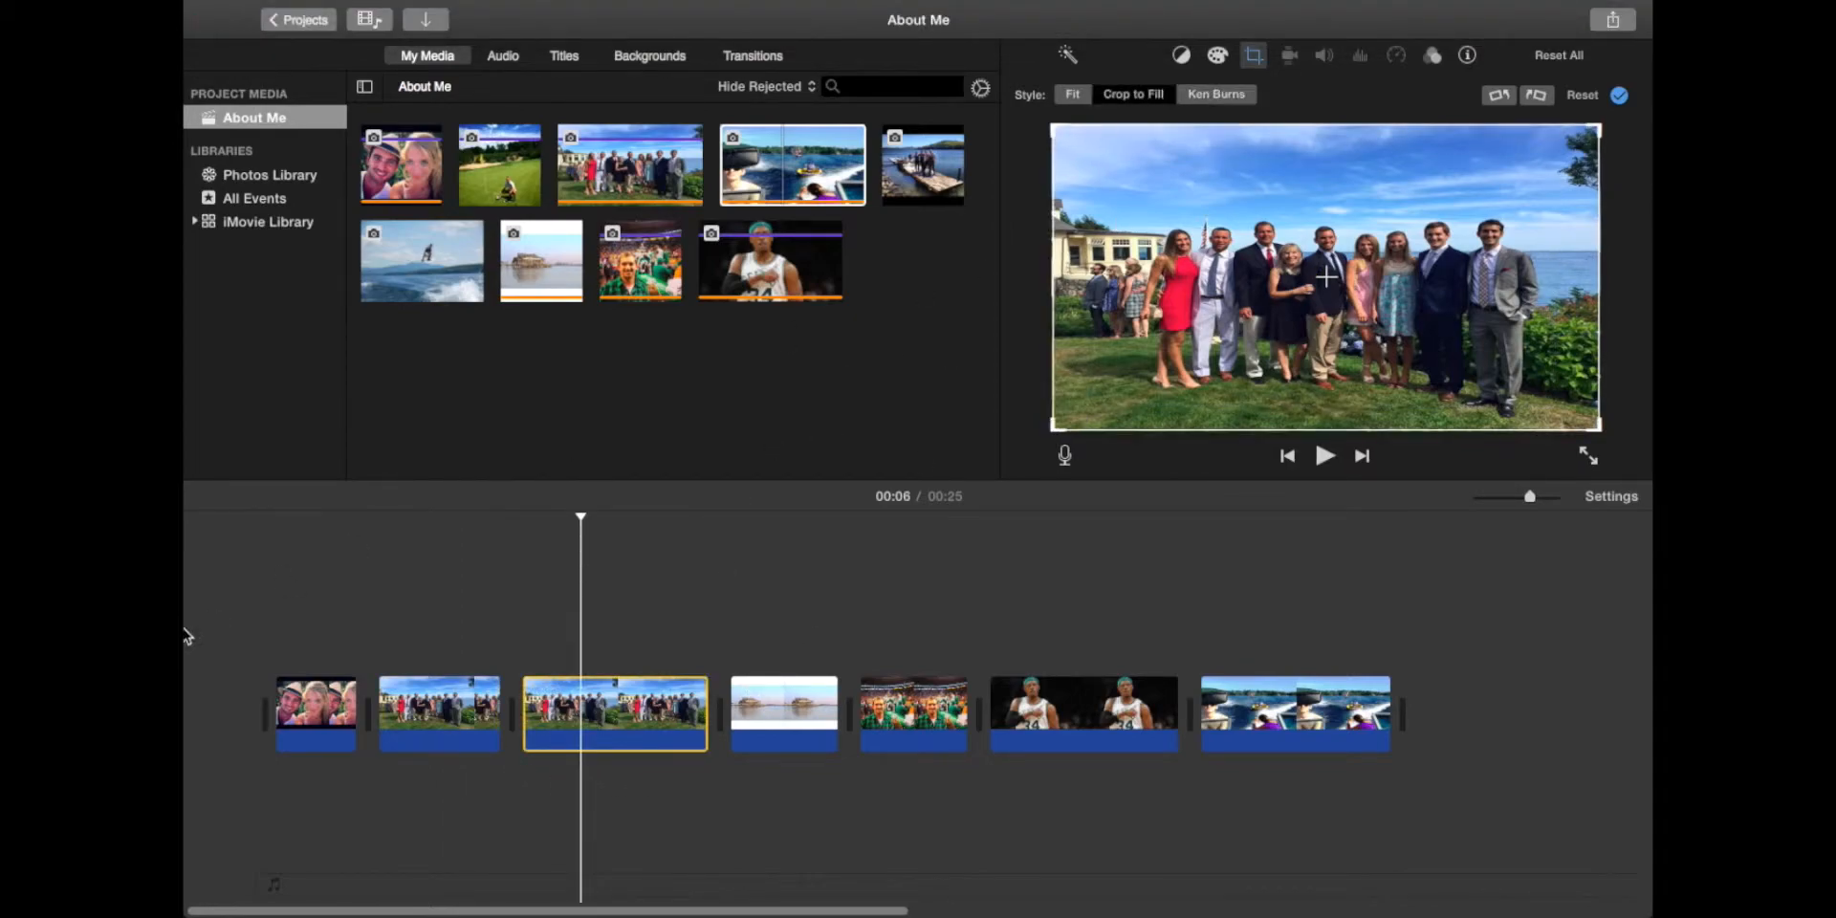
key(space)
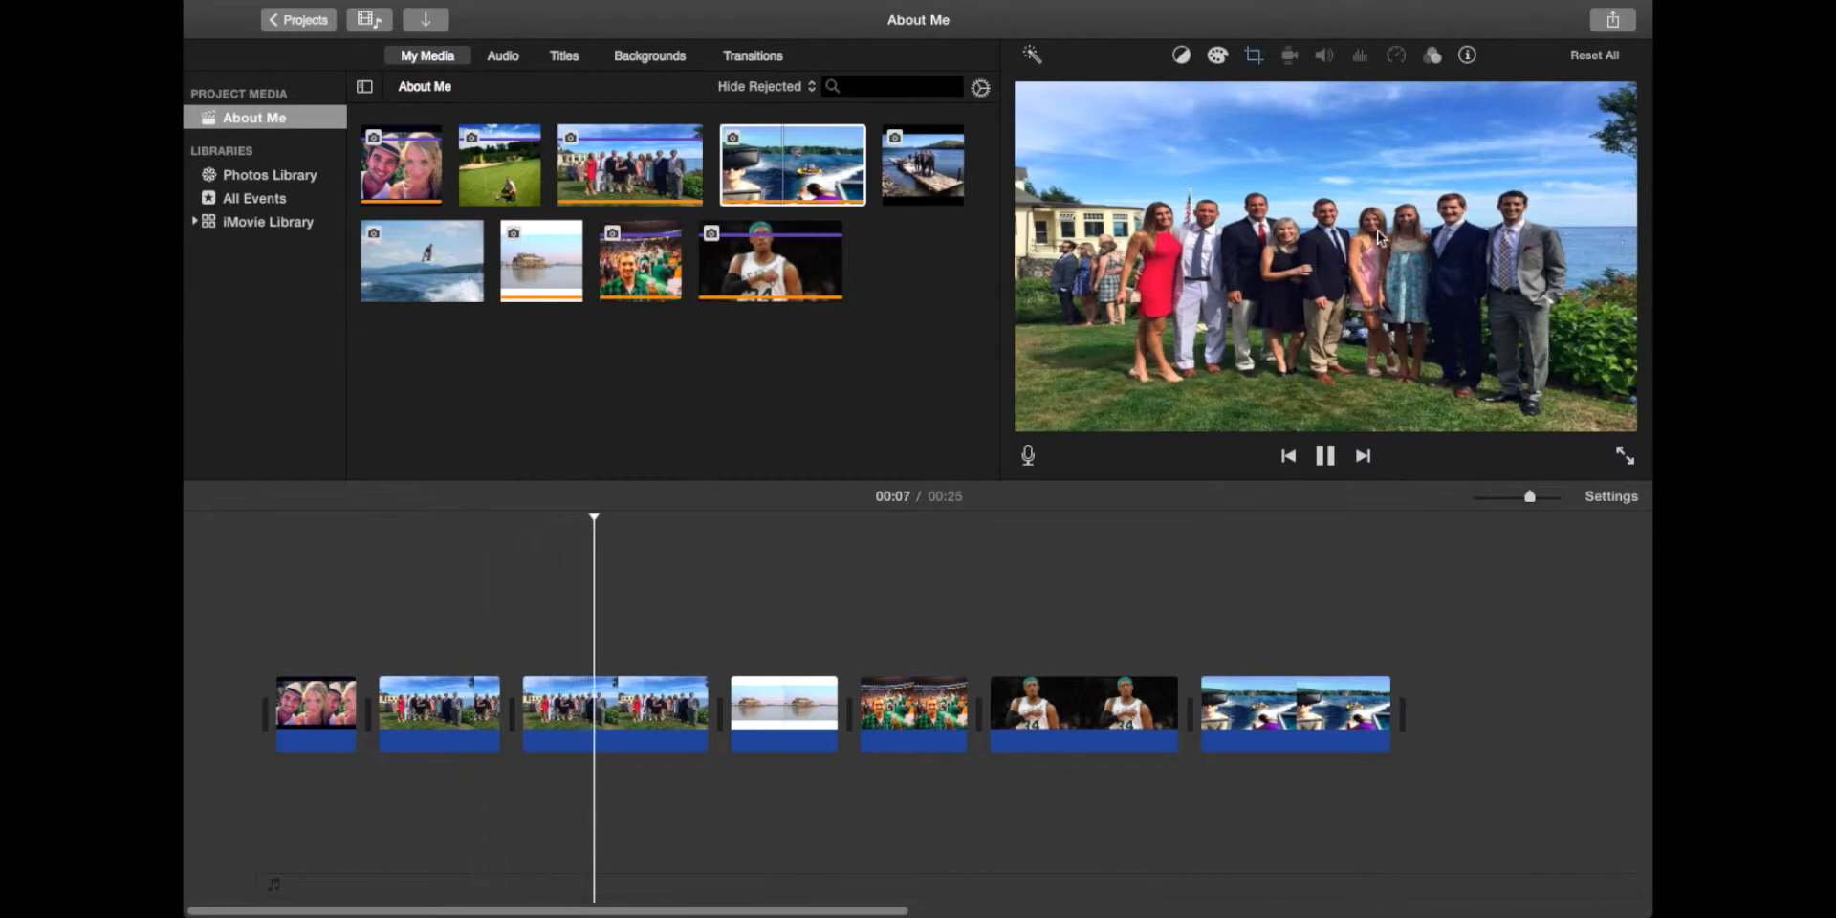
click(433, 552)
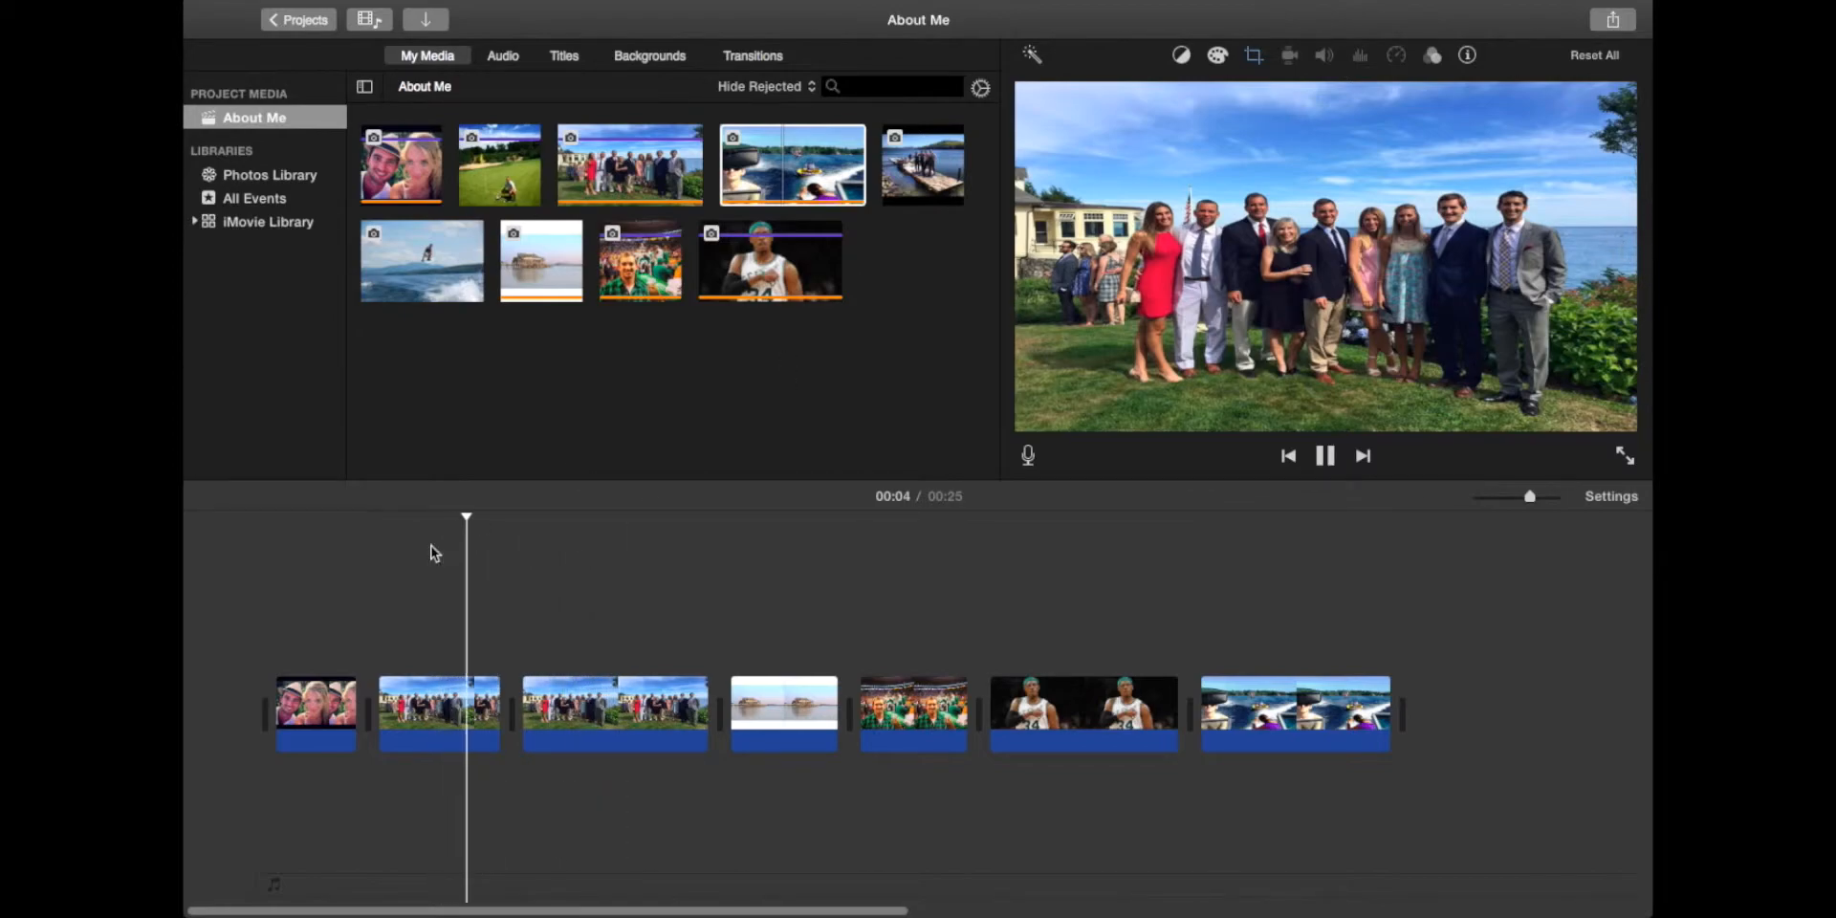
key(space)
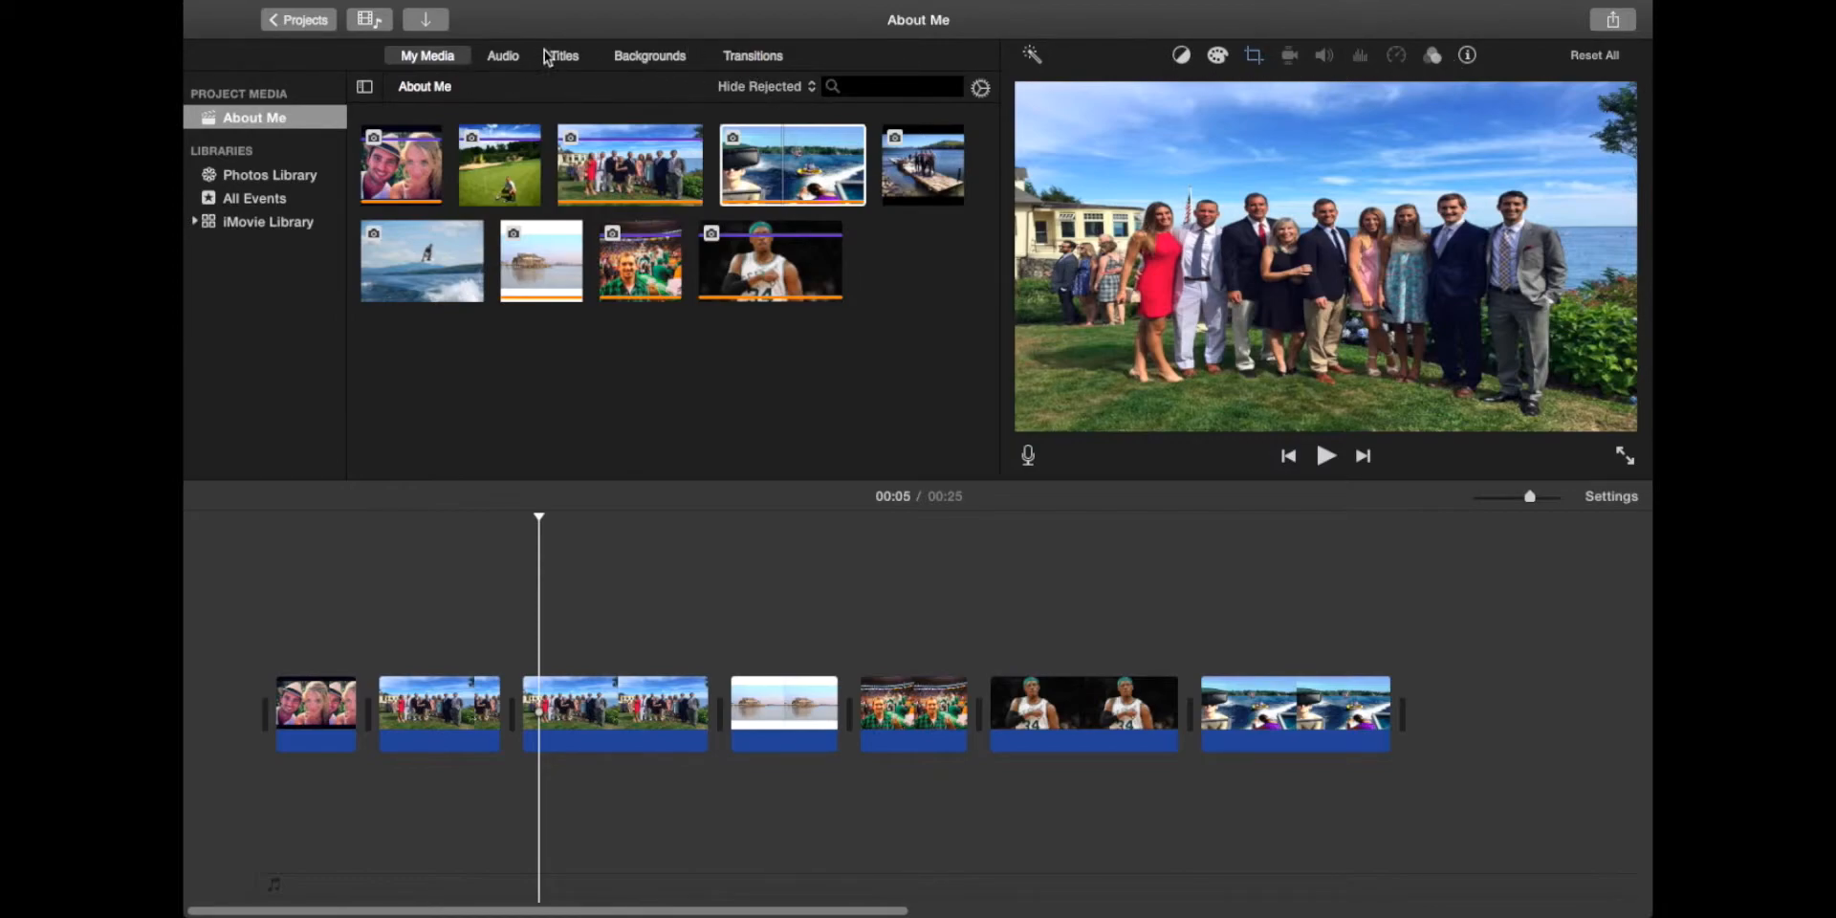
Step: Drag Fade to White from the Transitions browser between the selfie and the group photo
click(510, 58)
click(439, 58)
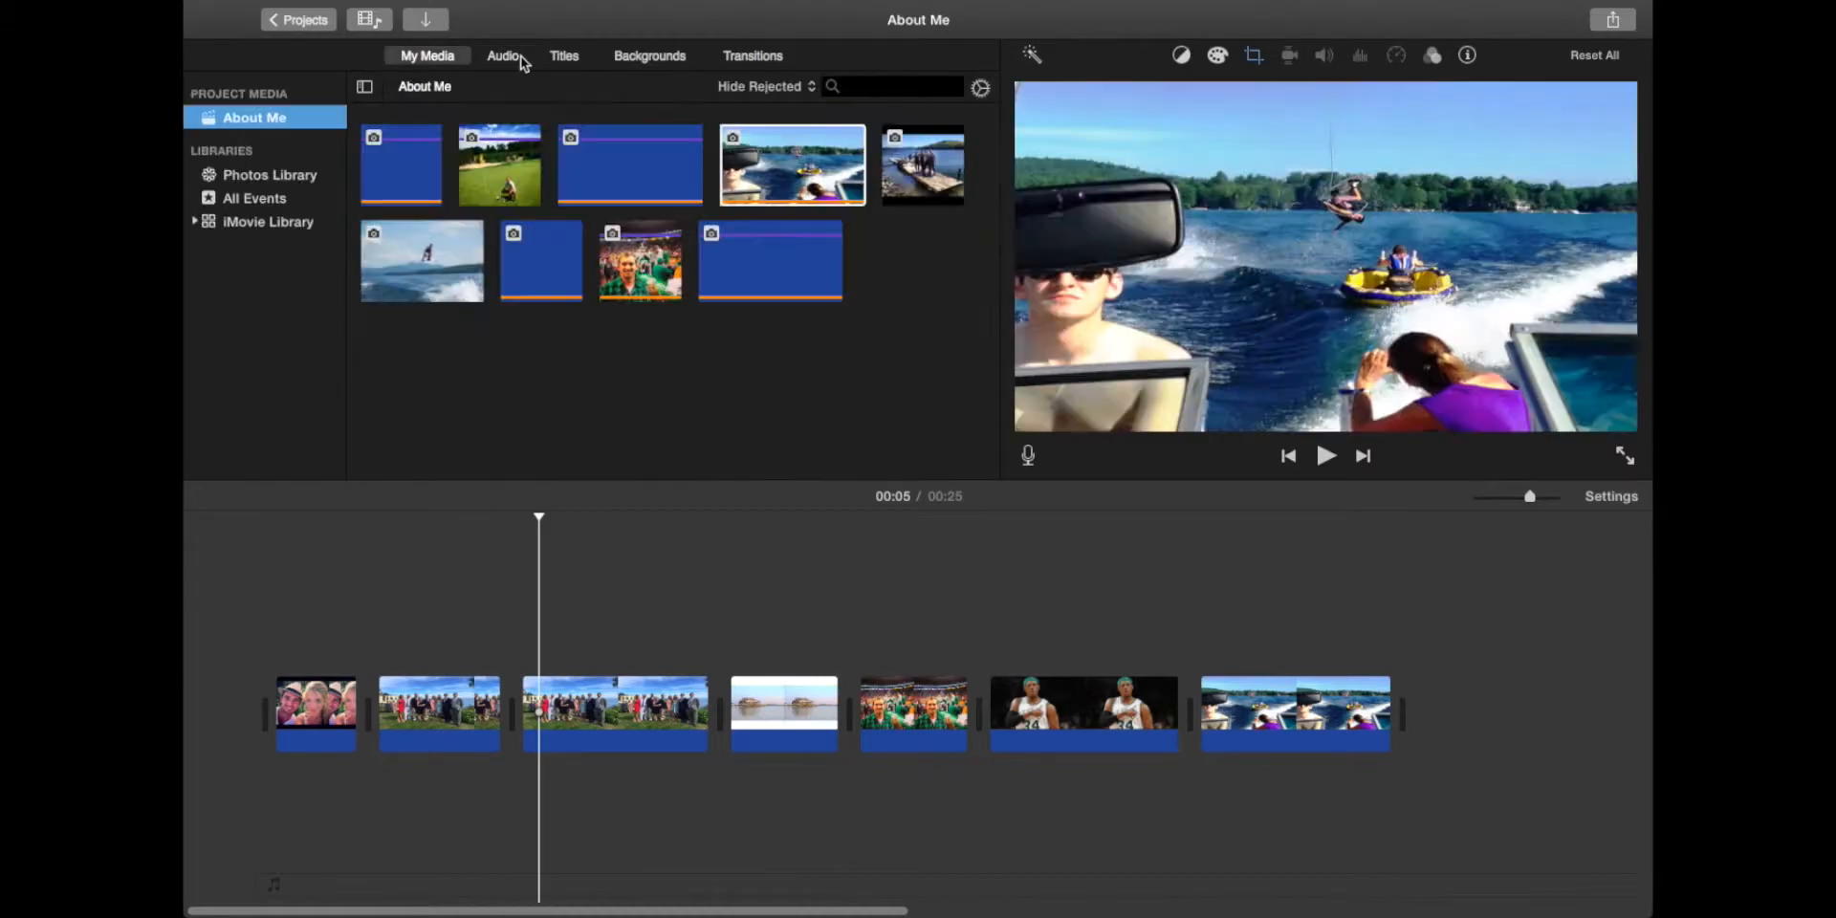
click(755, 61)
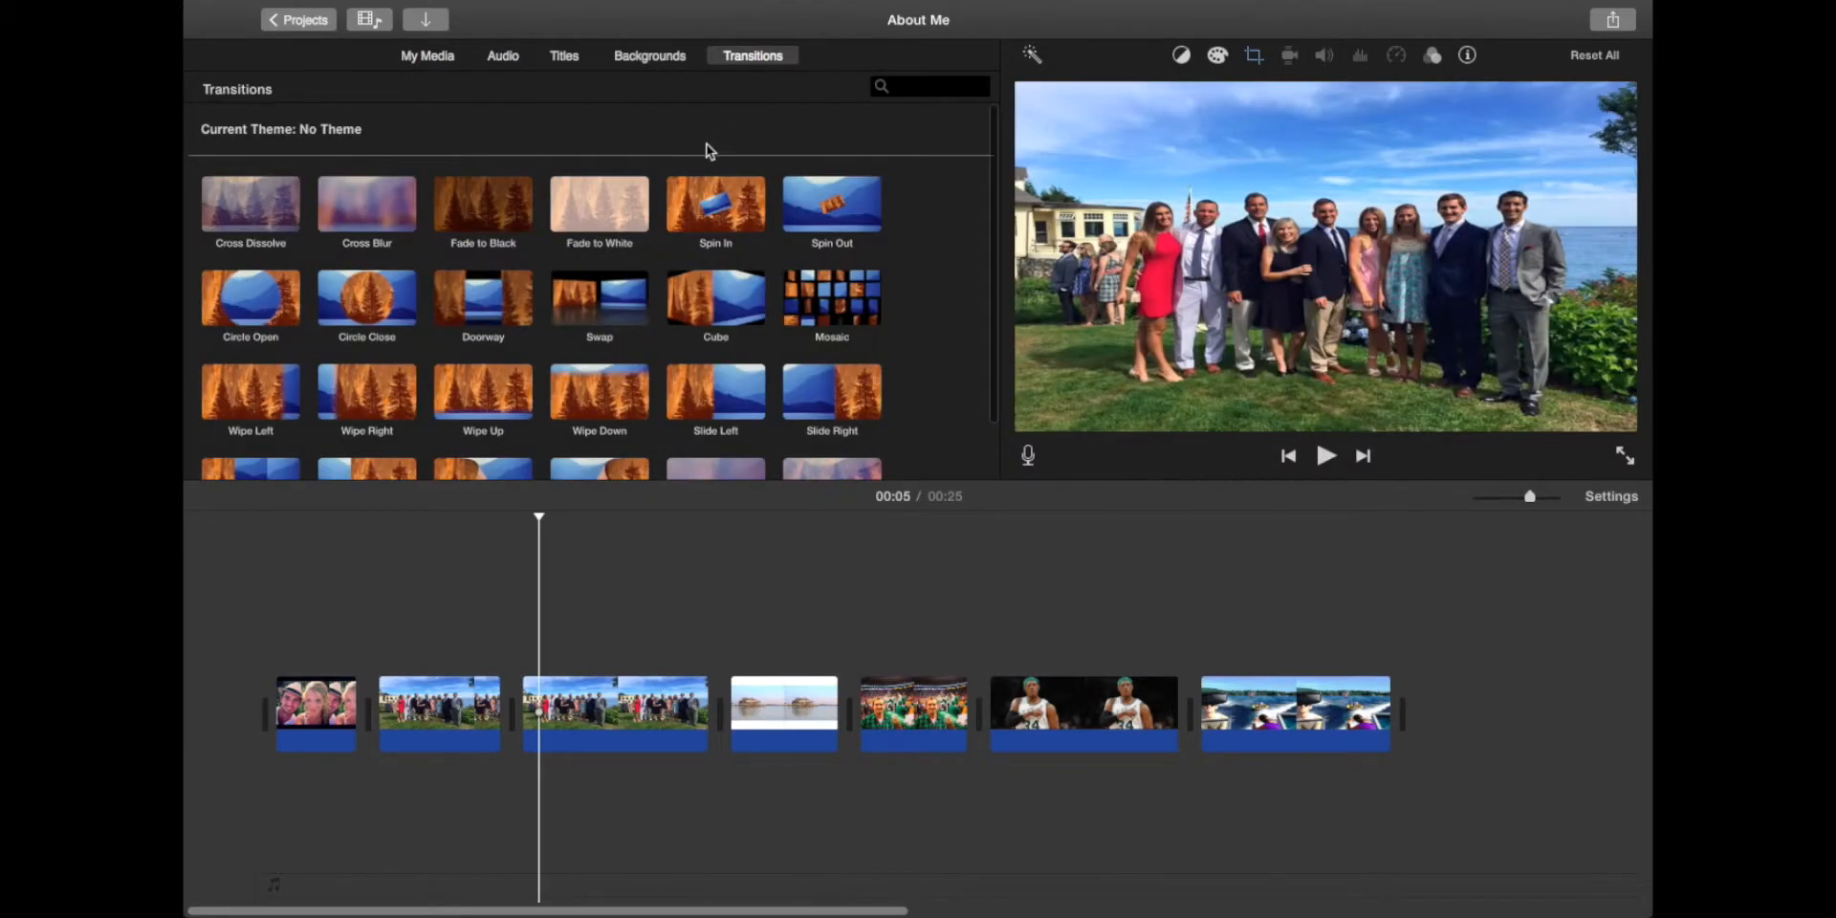
scroll(709, 150, down, 1)
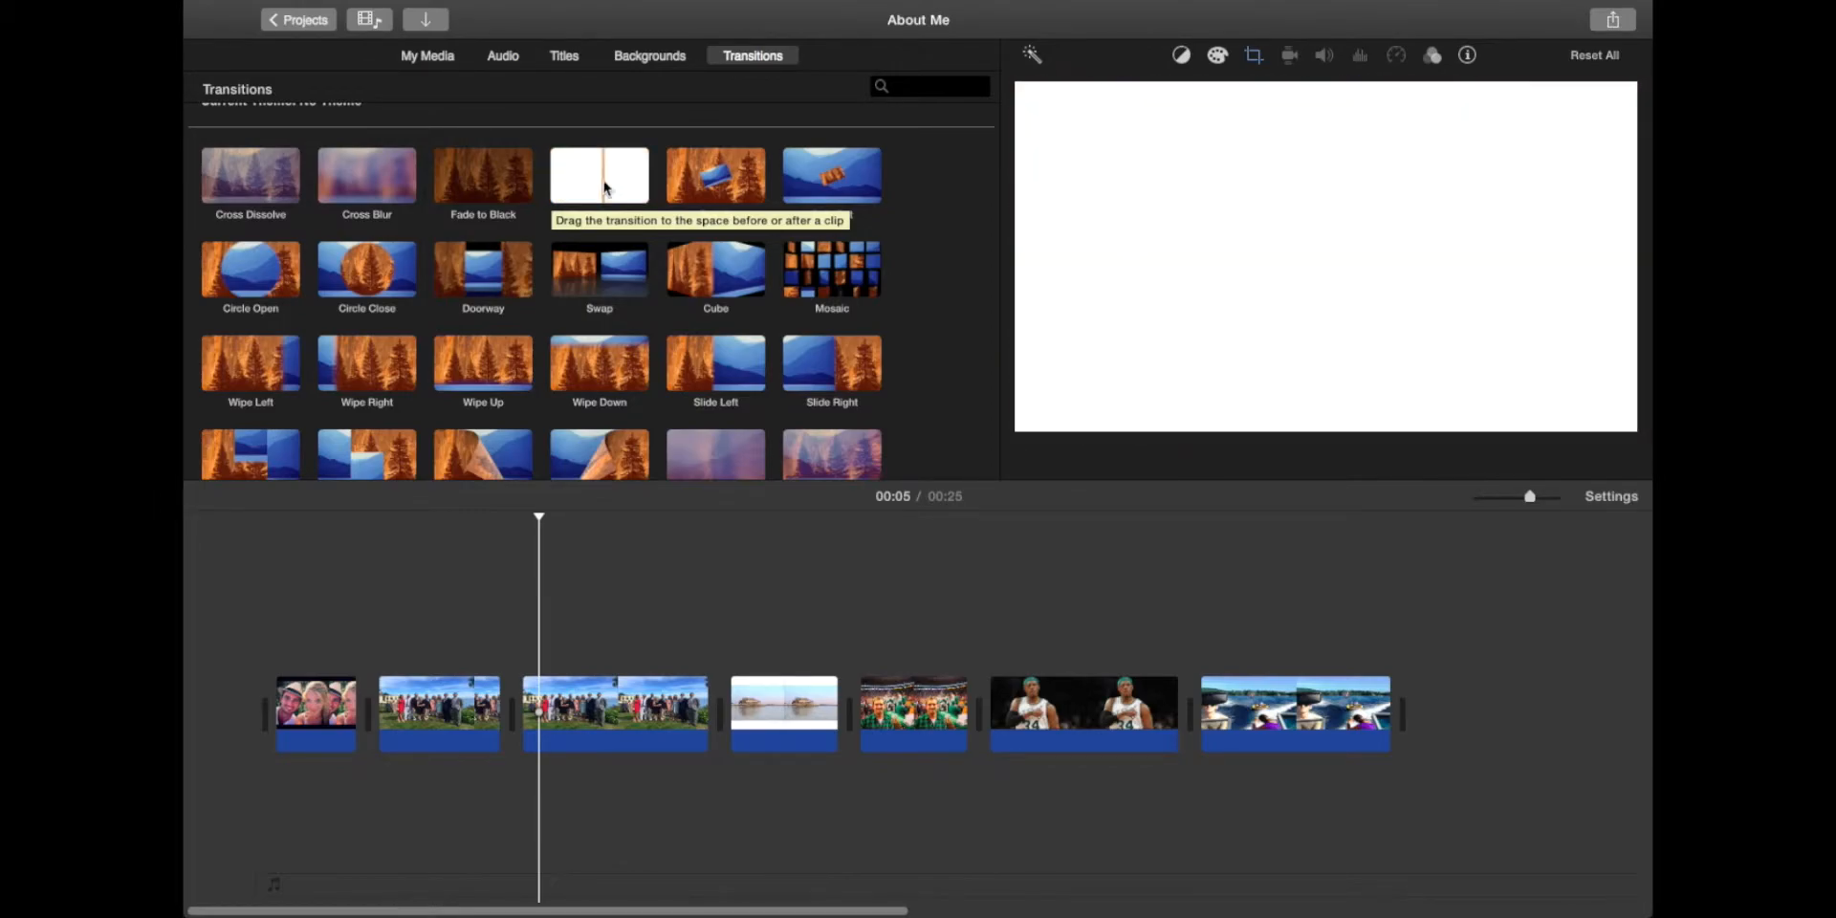
drag(602, 186, 359, 717)
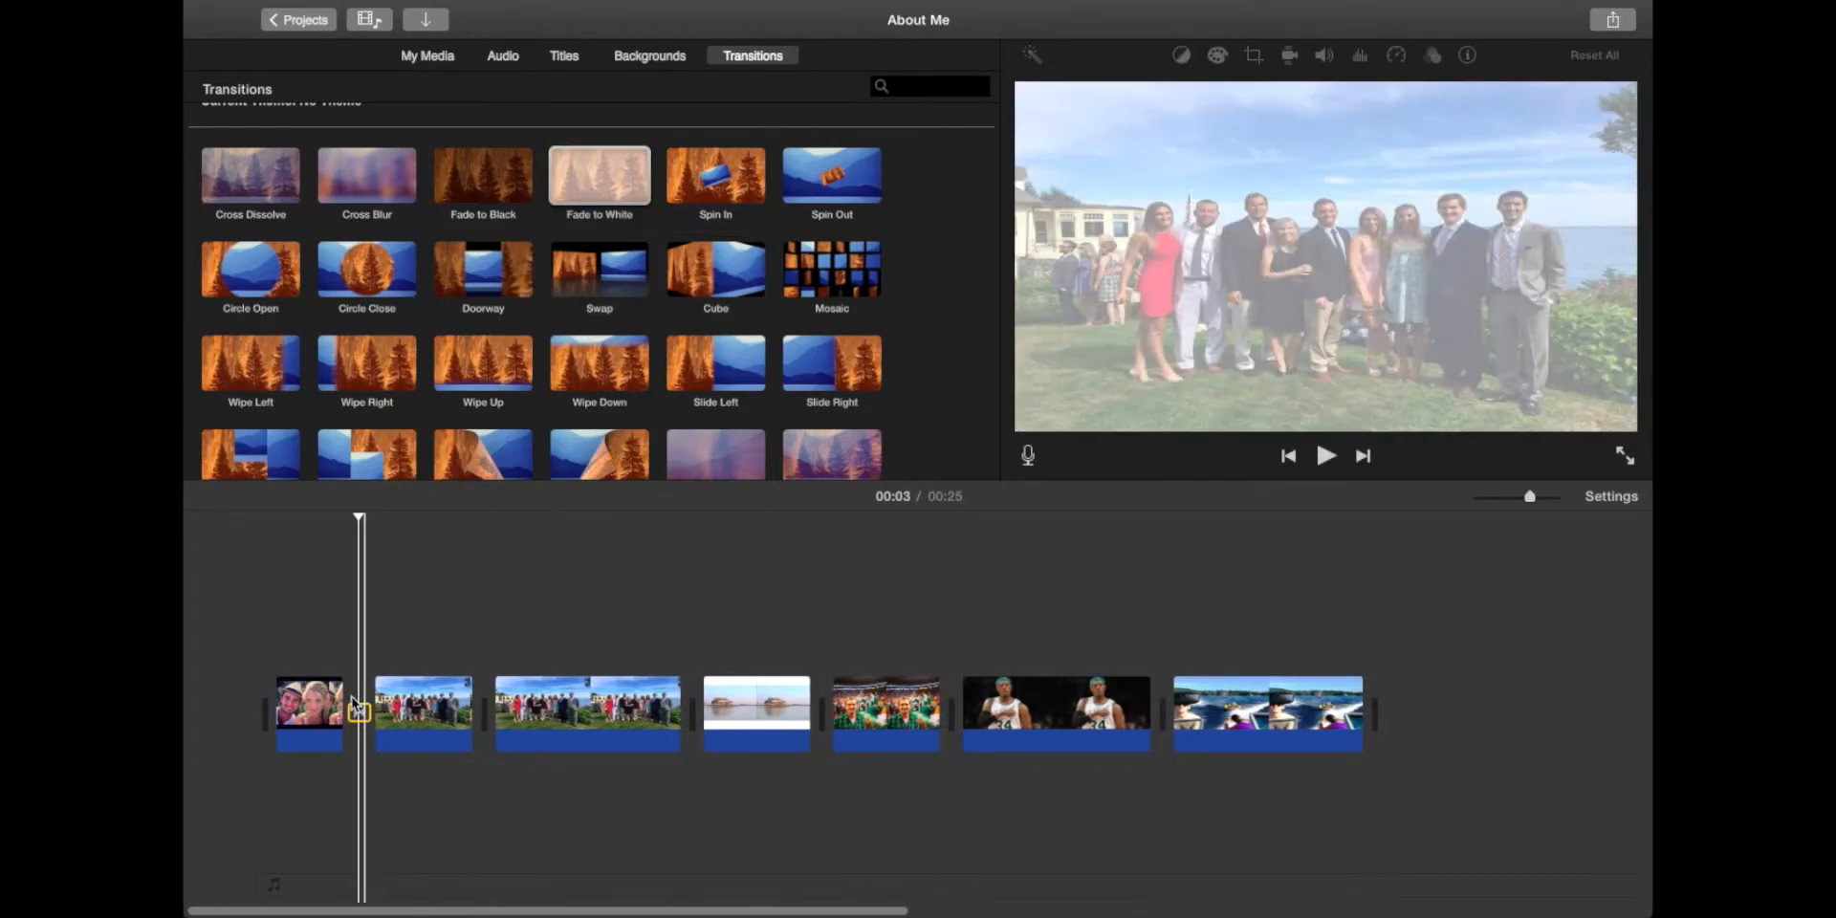
click(330, 683)
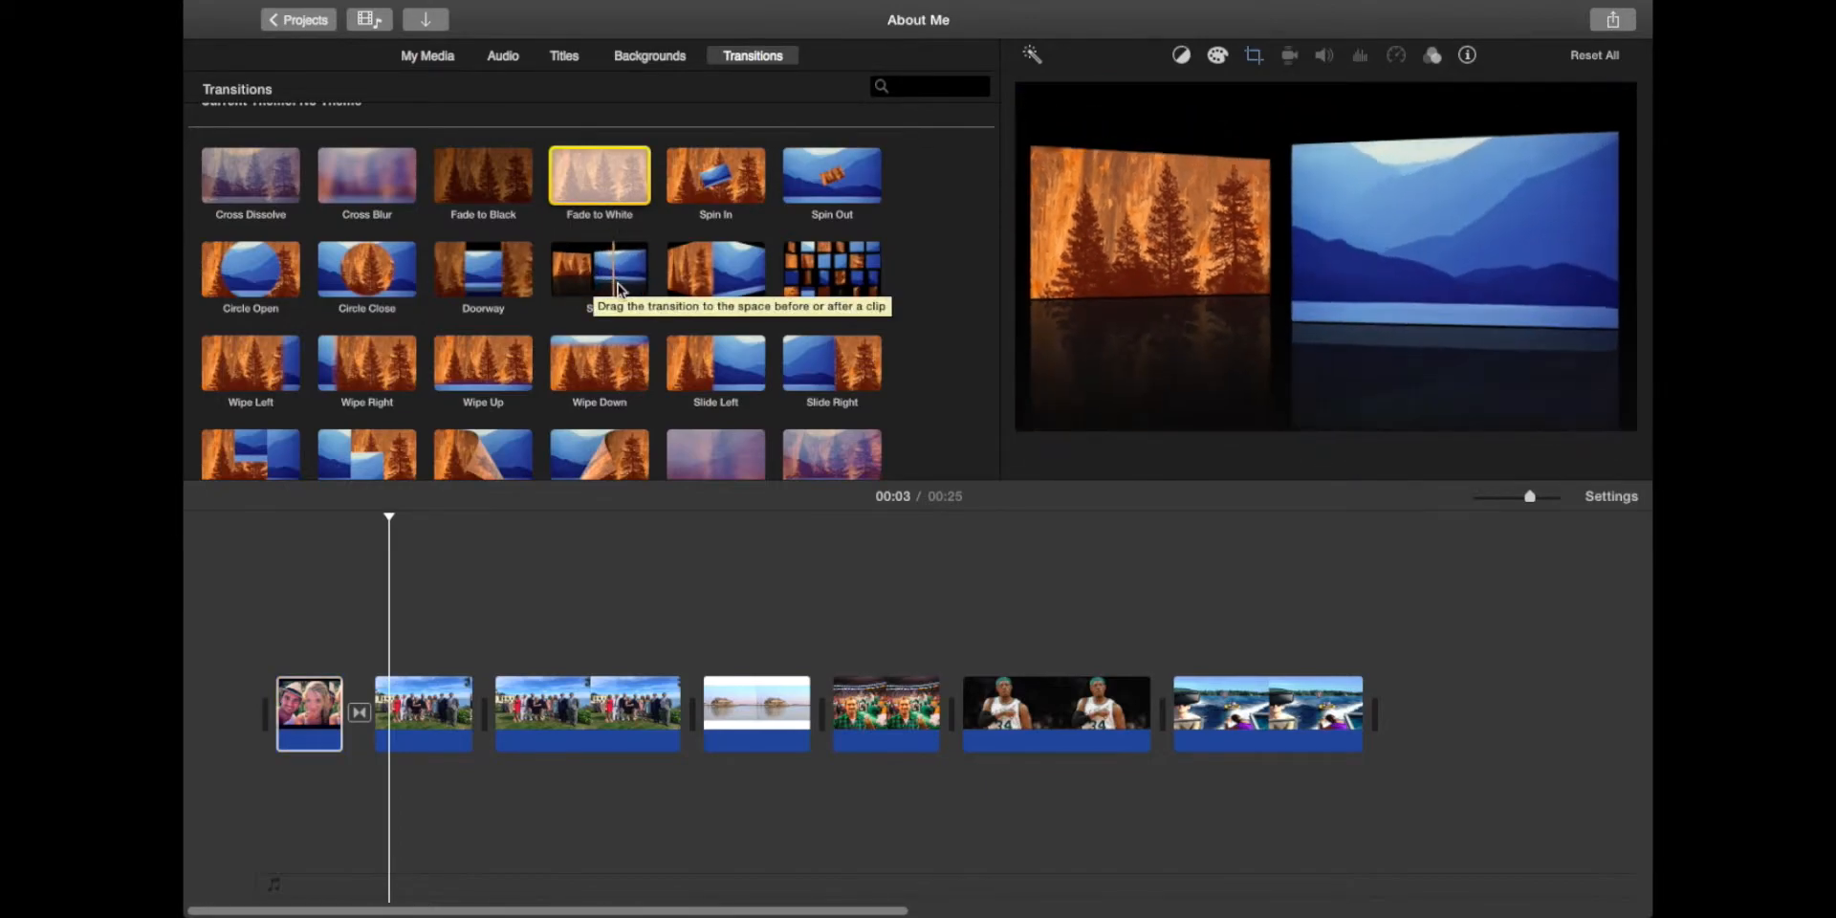
Step: Add a Swap transition near the movie's start and preview the opening
drag(653, 293, 346, 720)
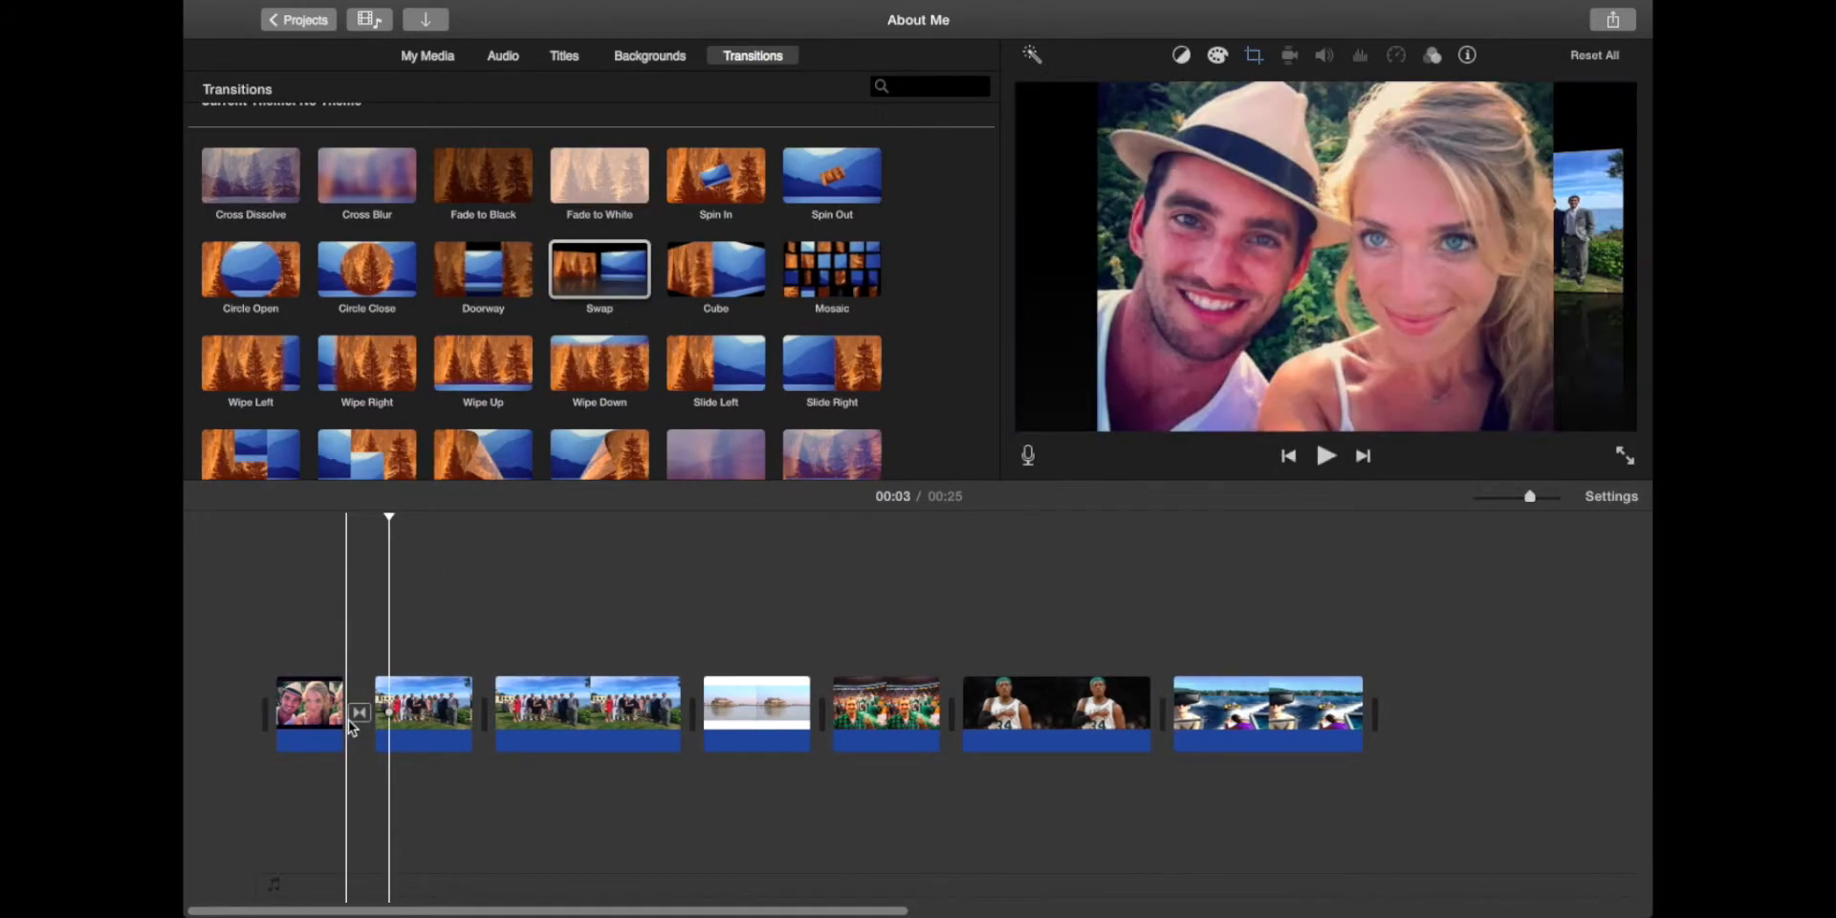
click(318, 623)
key(space)
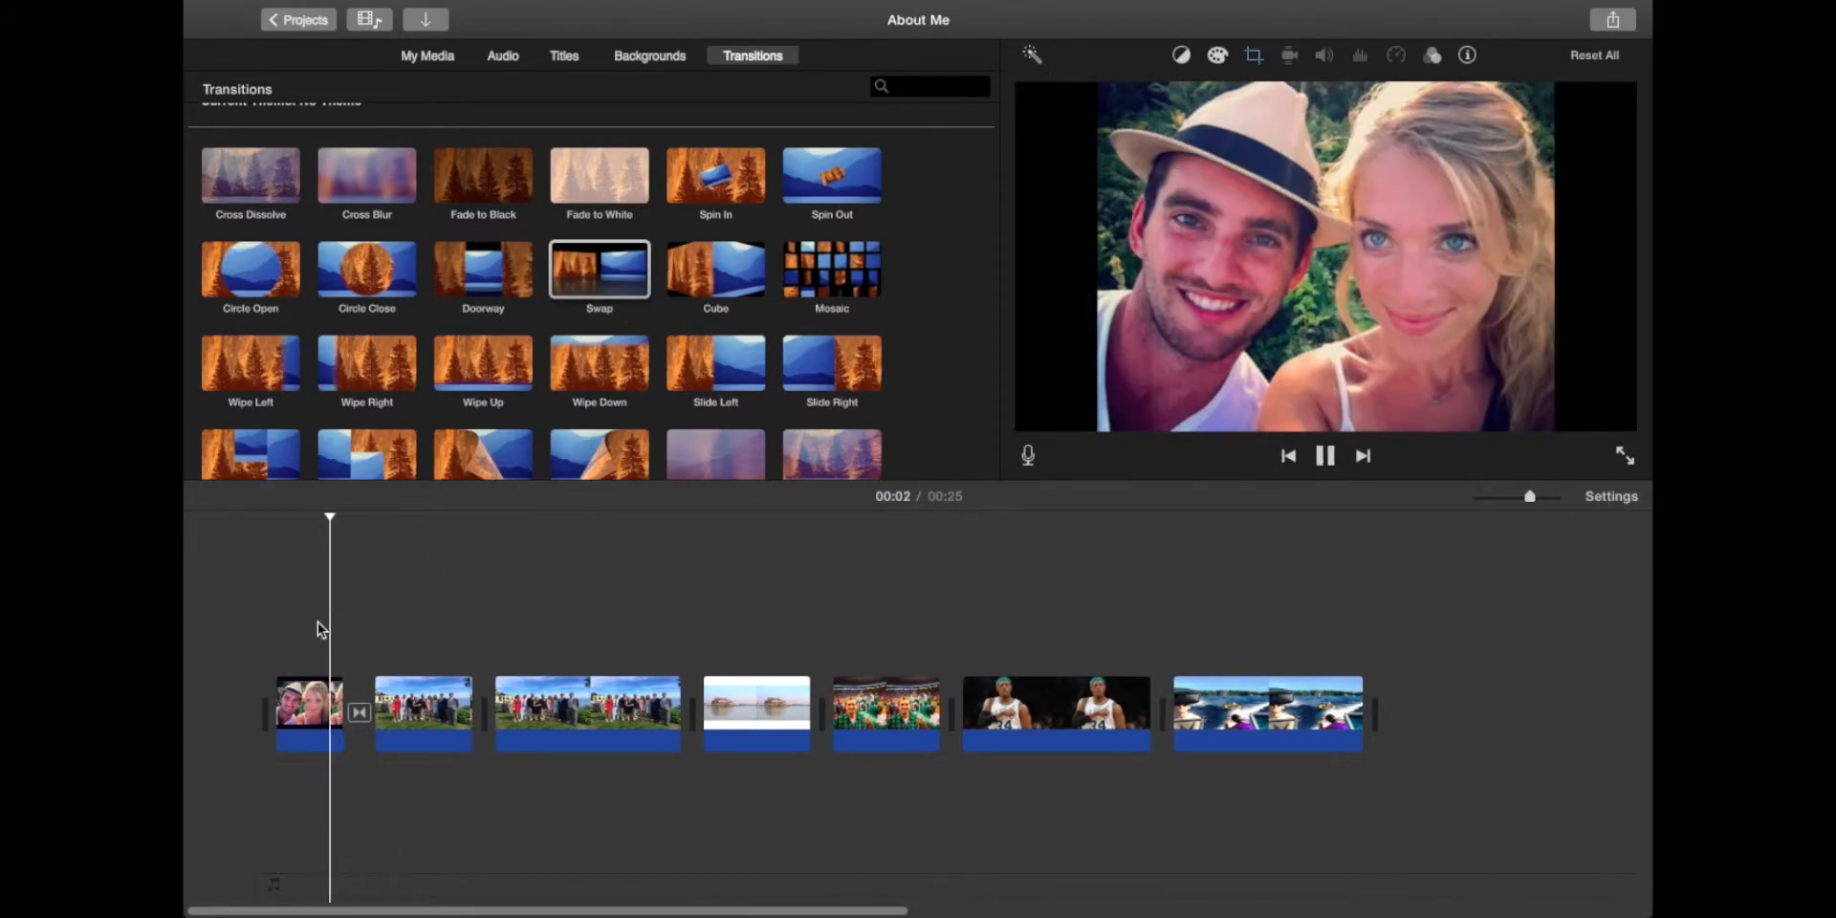
key(space)
Step: Place Page Curl Right between the group photo and the beach house clip and preview it
scroll(623, 418, down, 2)
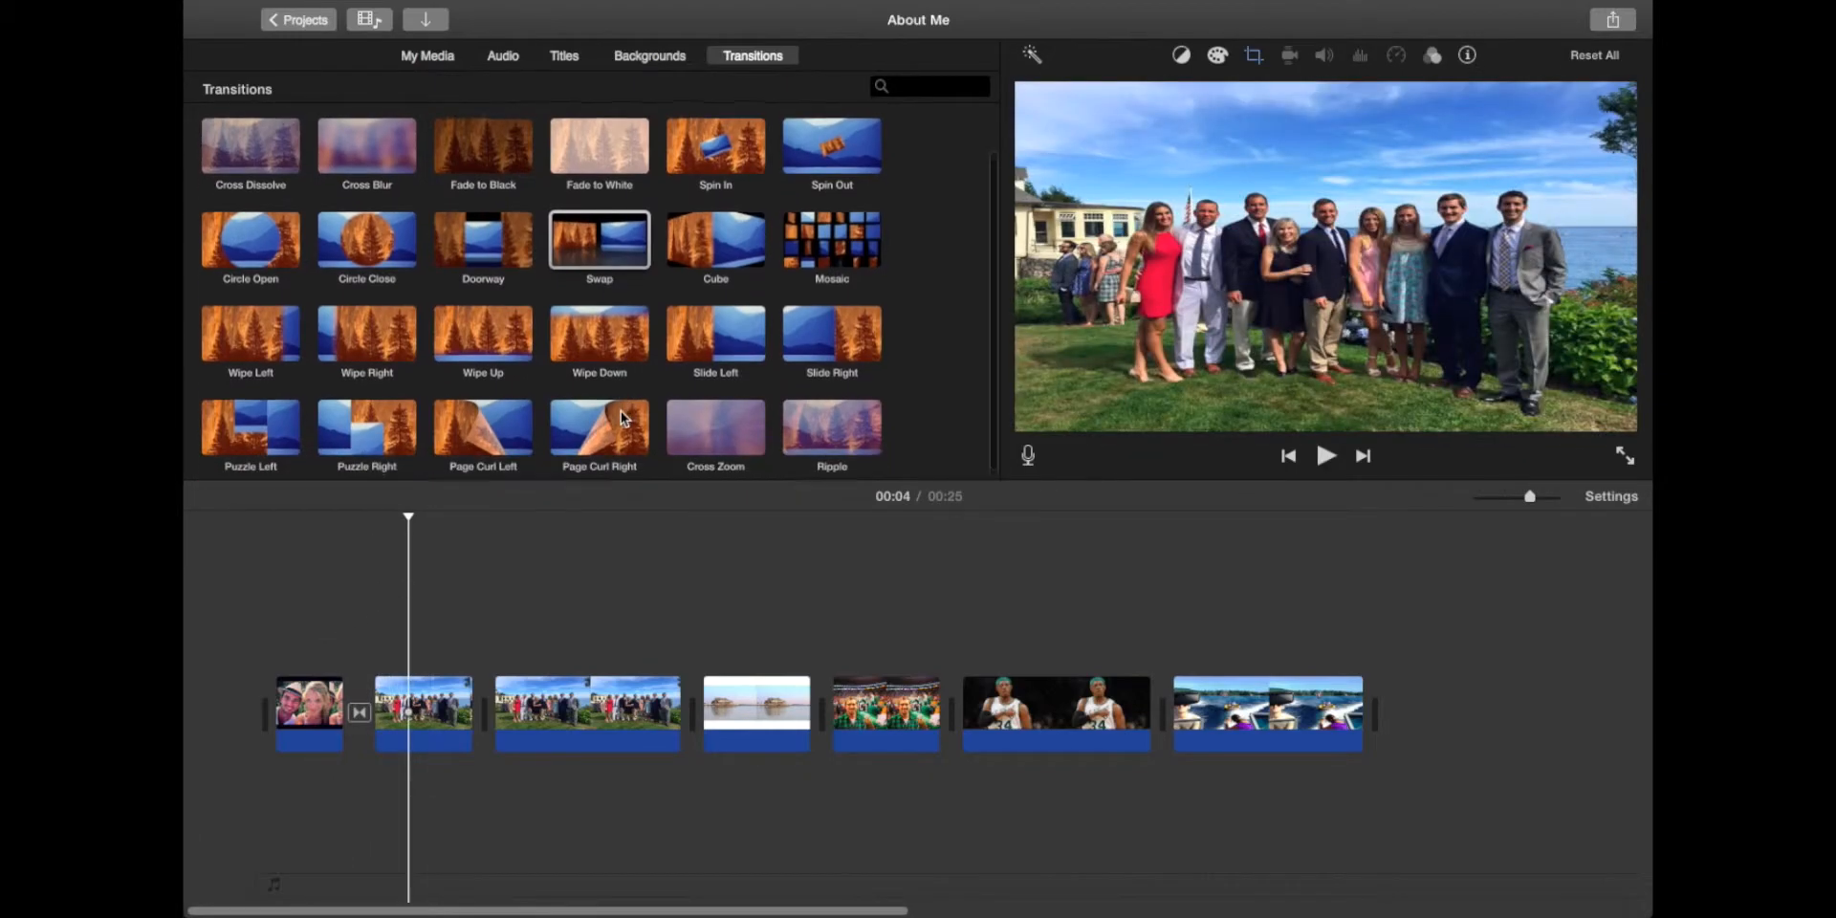
click(572, 431)
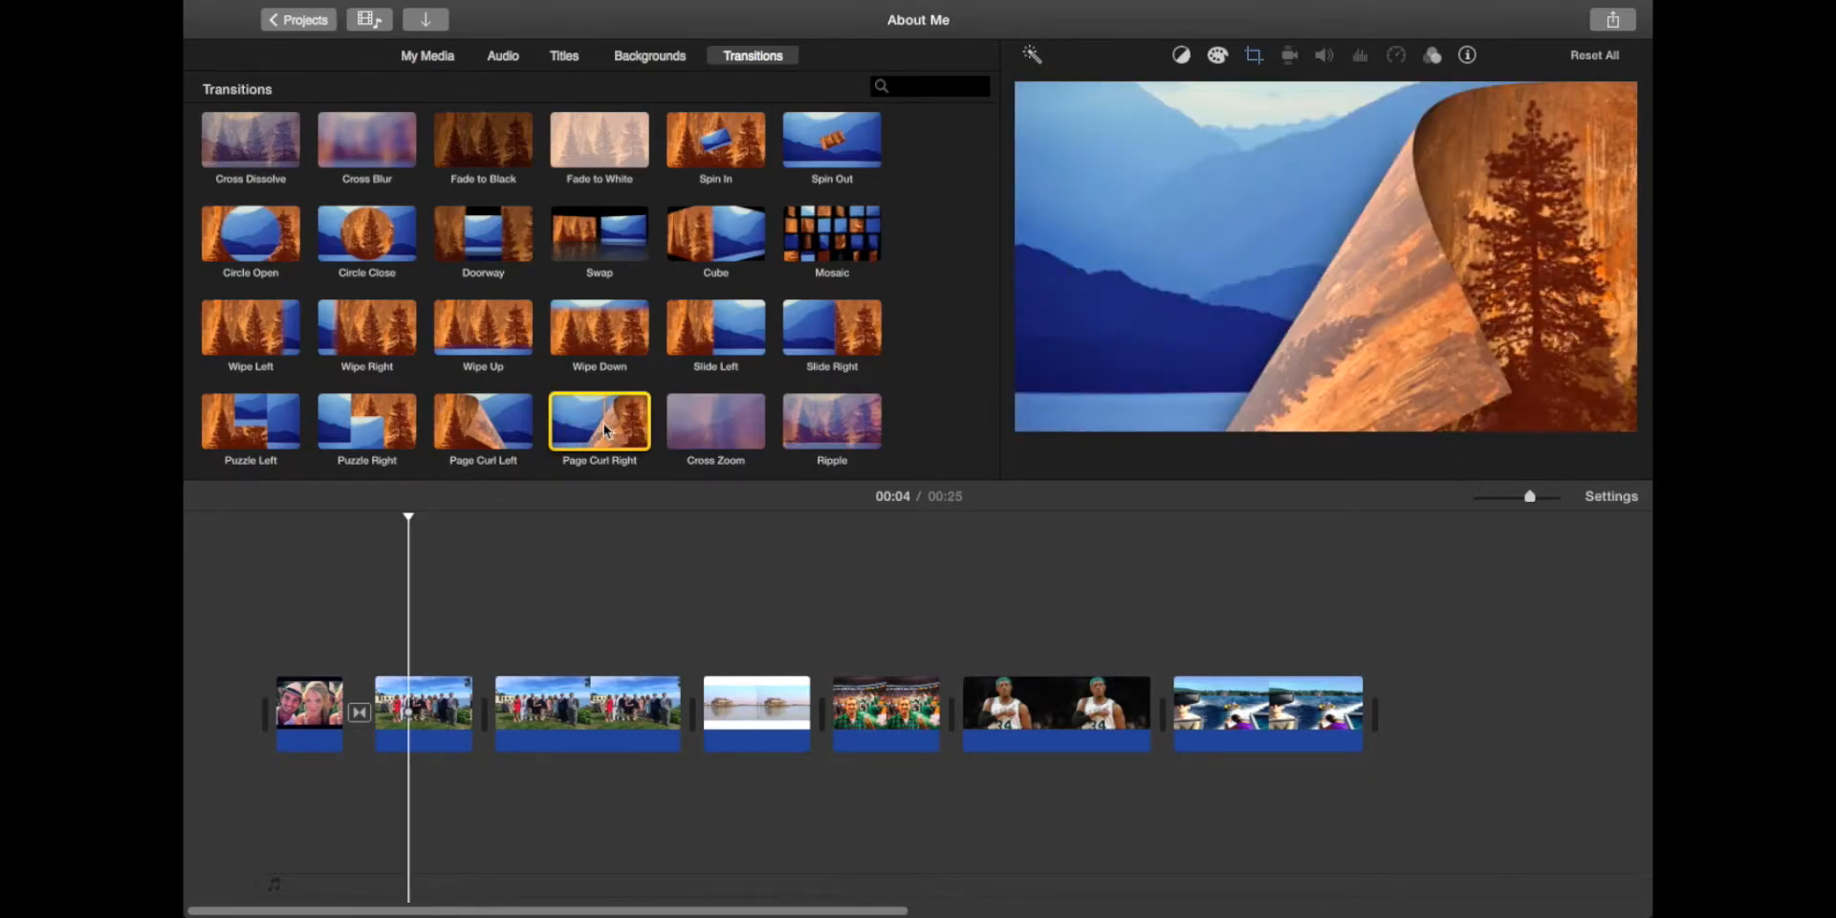
drag(602, 423, 667, 710)
click(626, 702)
key(space)
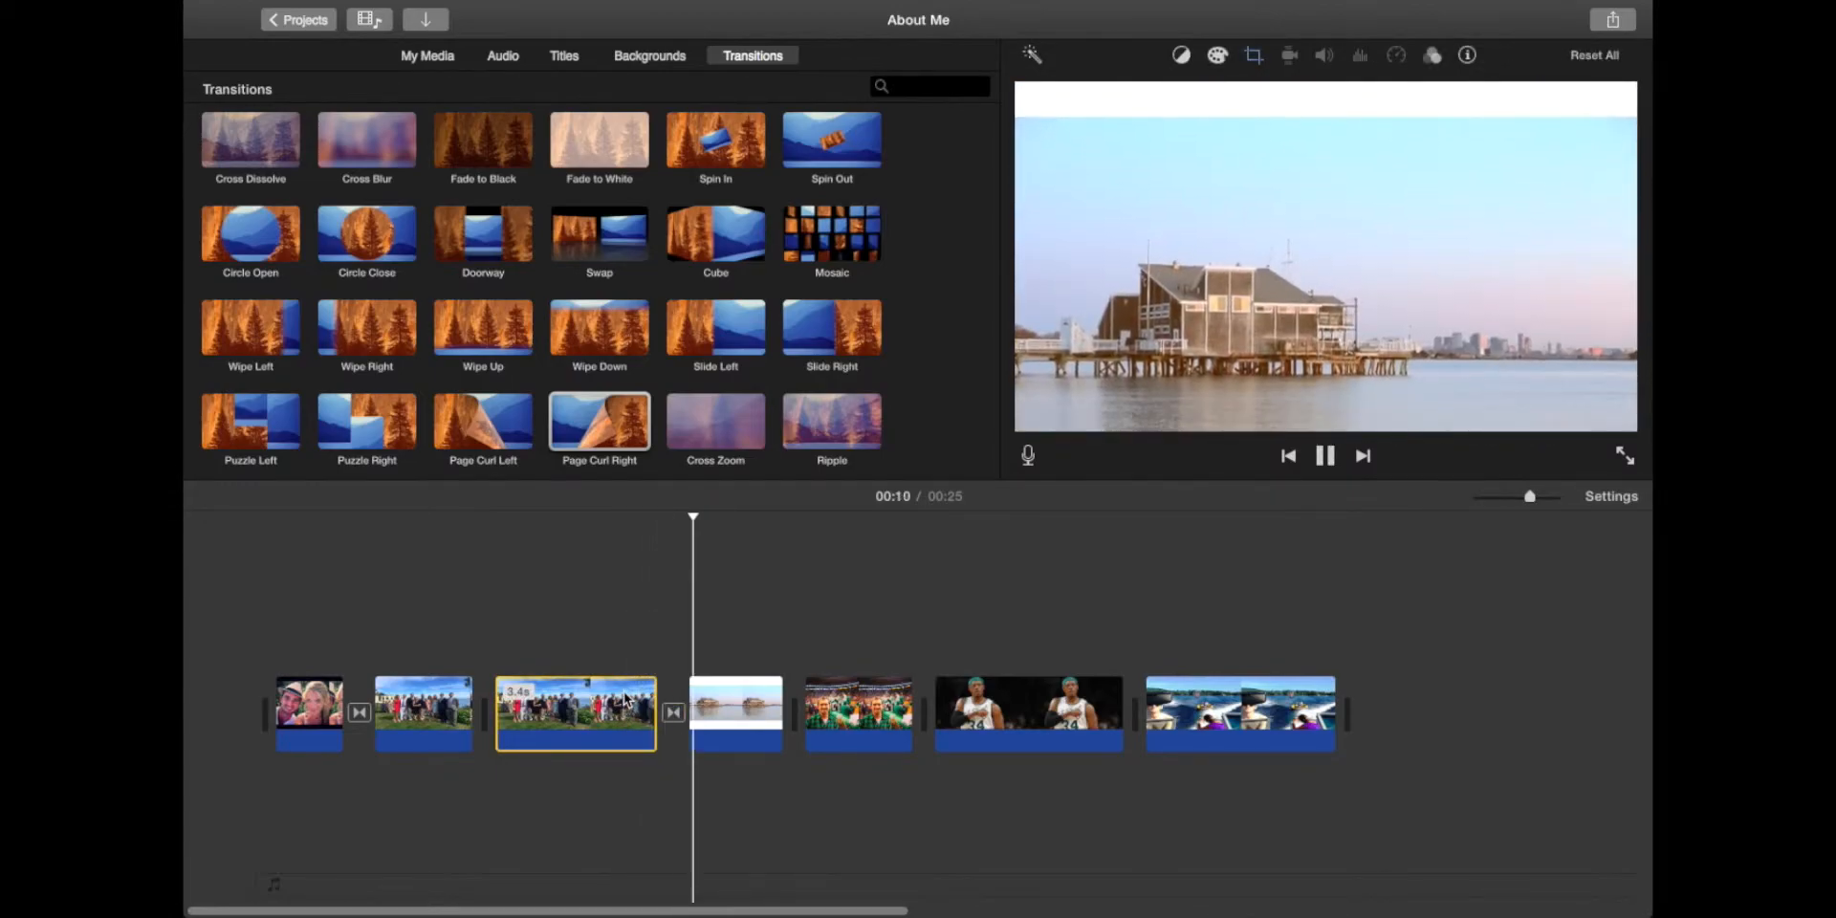
key(space)
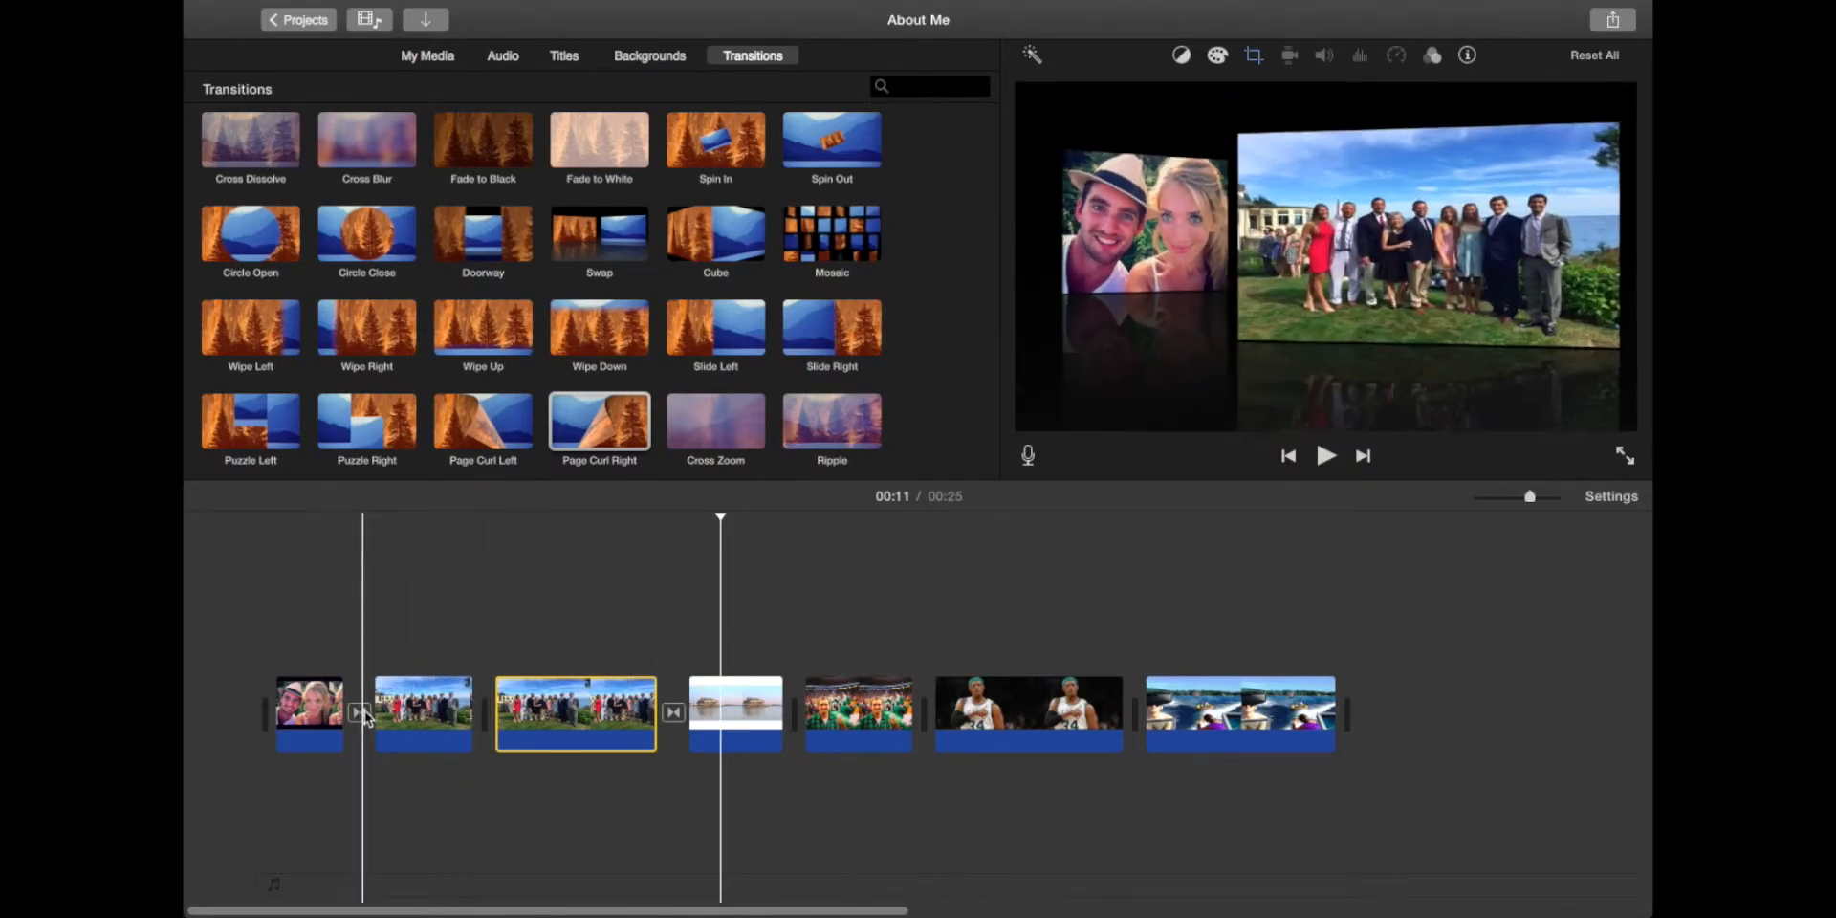
Step: Drag the opening selfie's right edge to lengthen it
scroll(436, 386, down, 1)
scroll(436, 386, down, 2)
scroll(436, 385, up, 3)
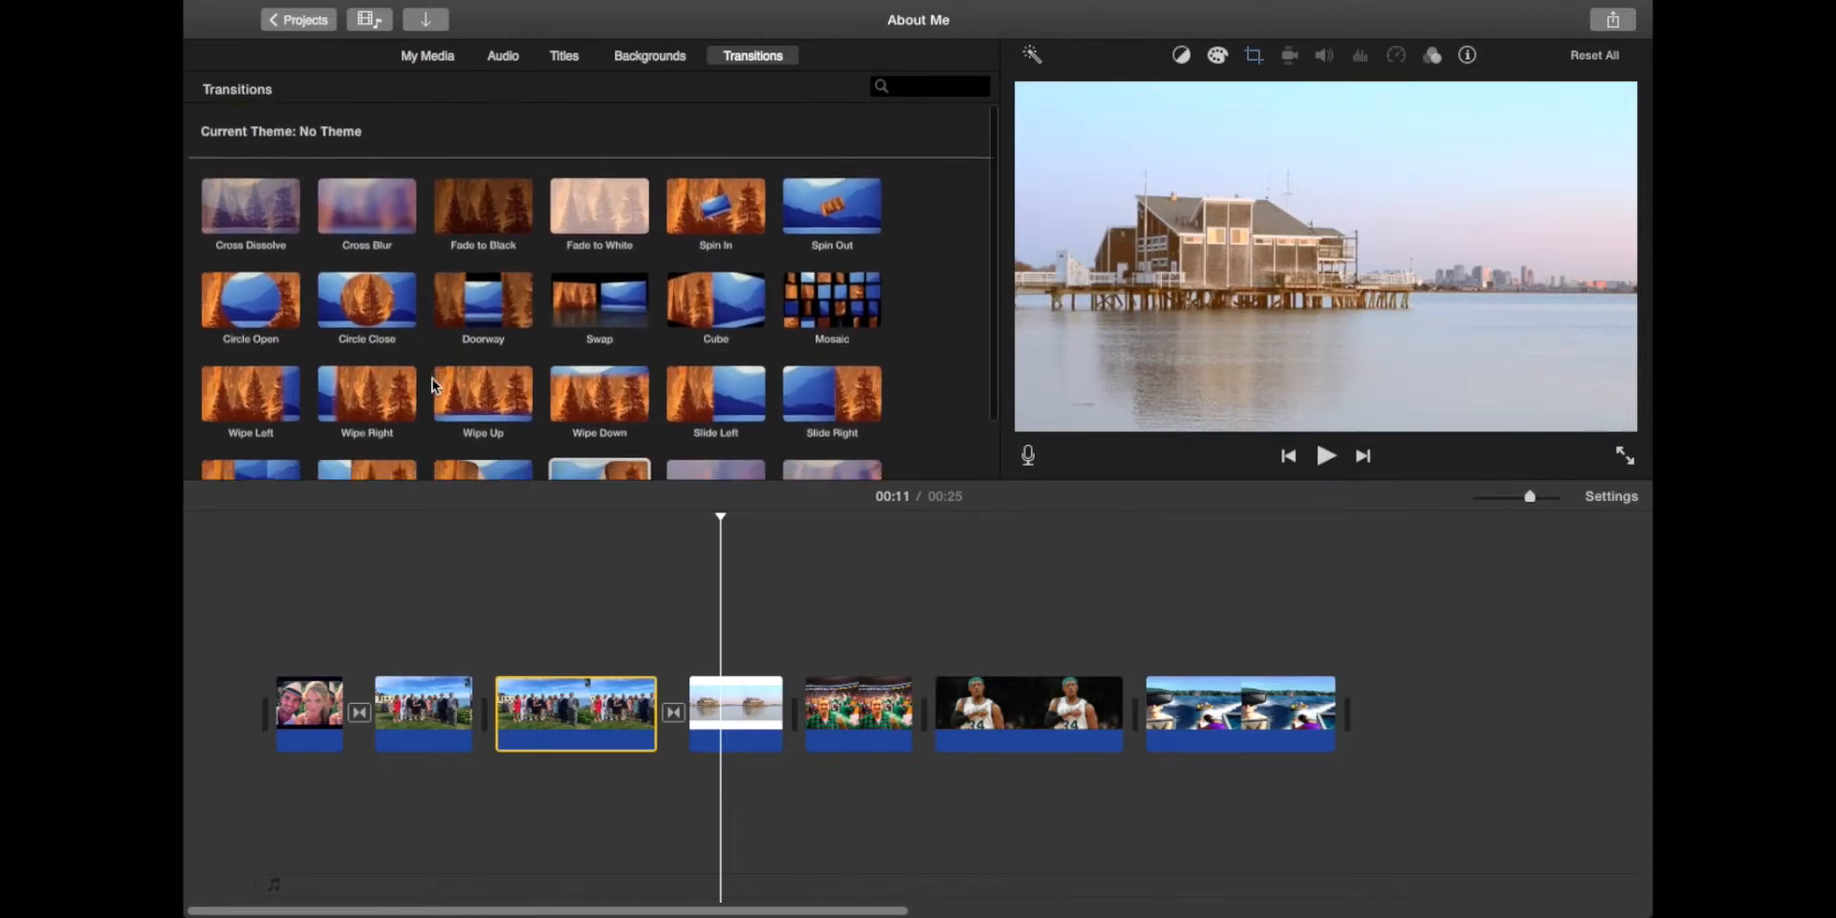
scroll(436, 385, down, 3)
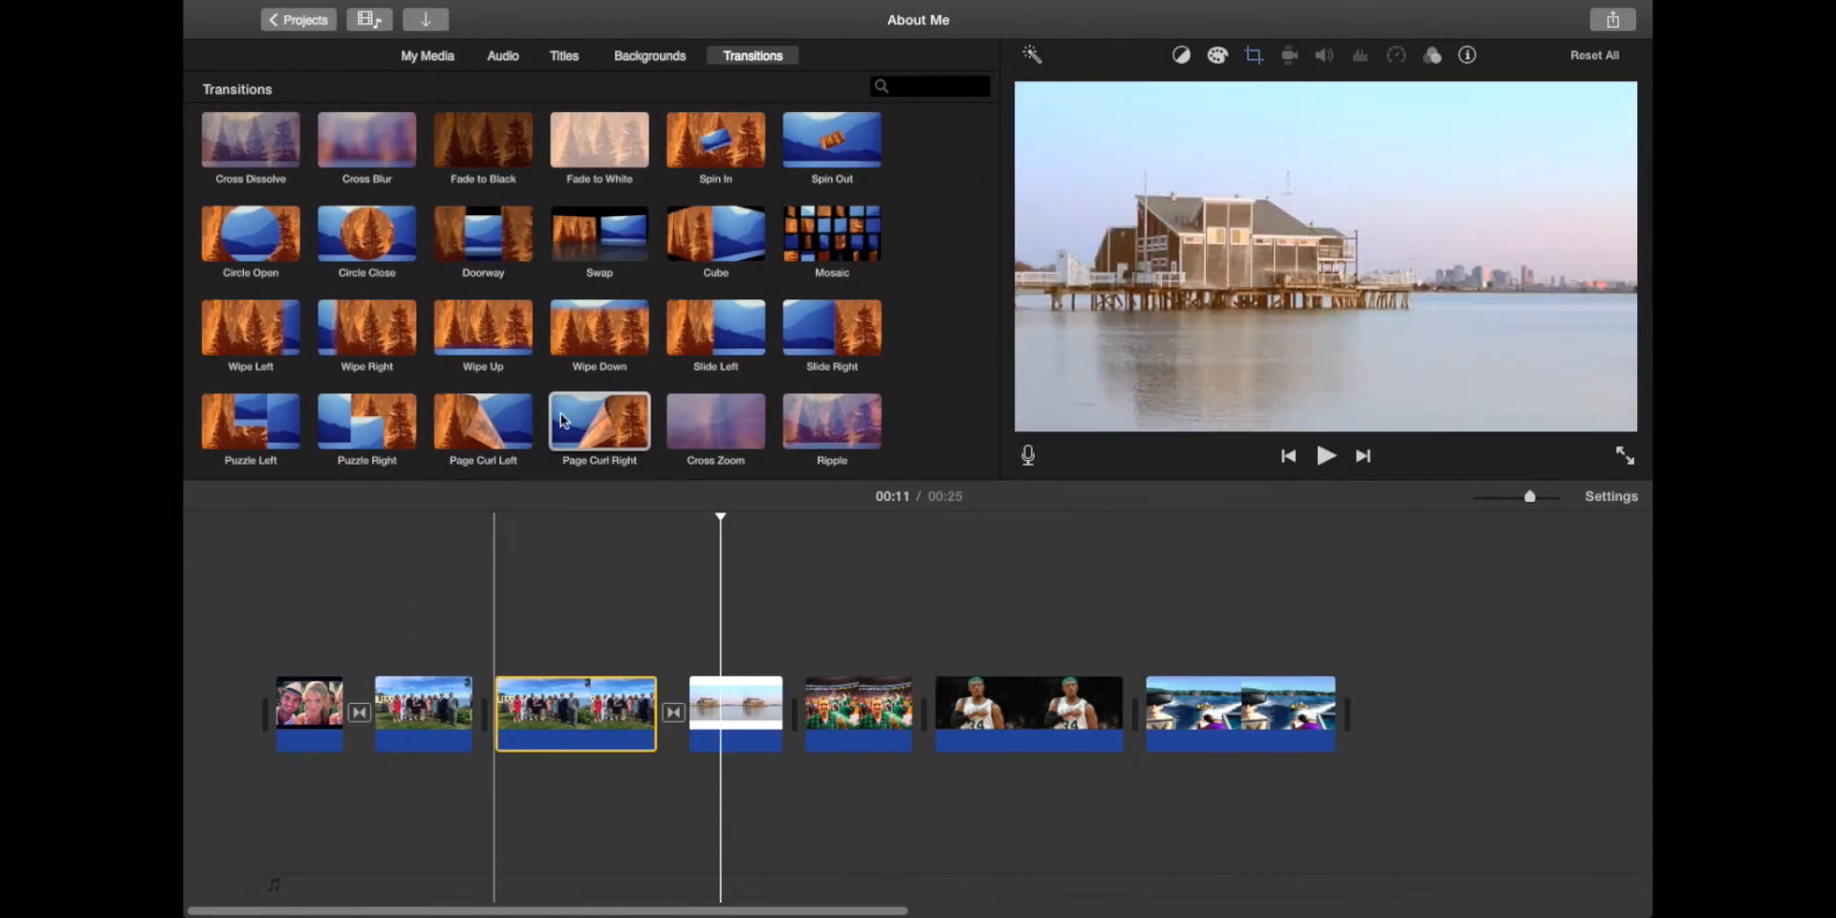
drag(343, 710, 367, 703)
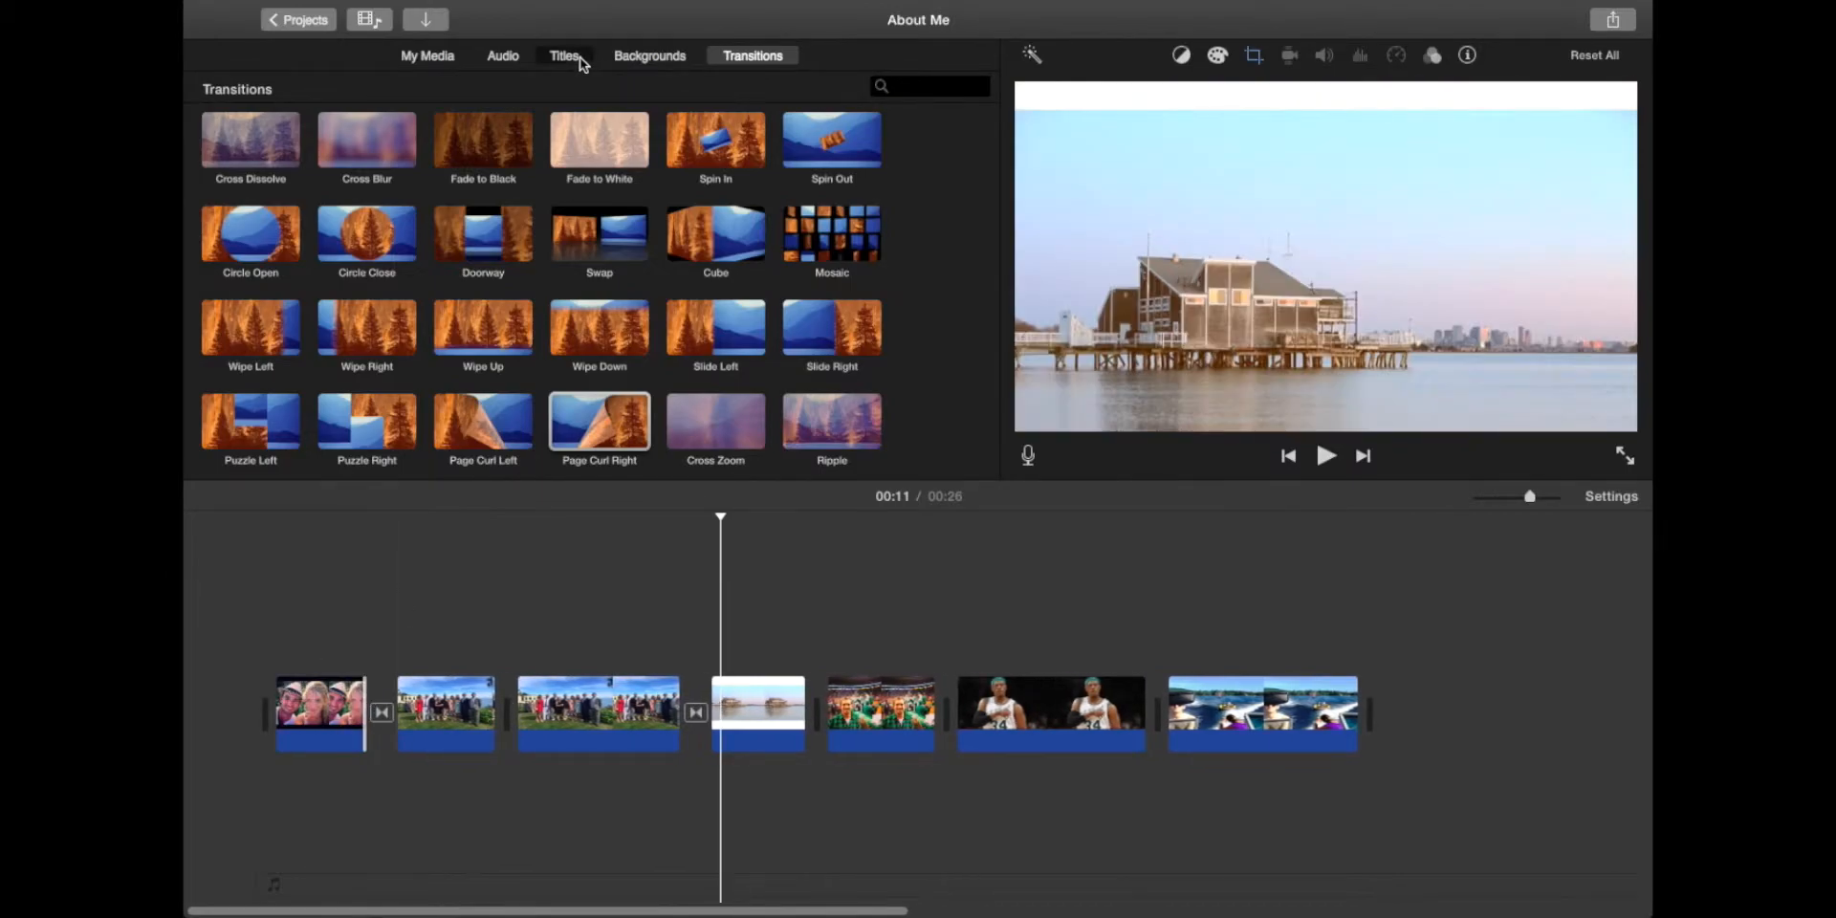
Step: Add a Reveal title at the start of the movie
click(573, 56)
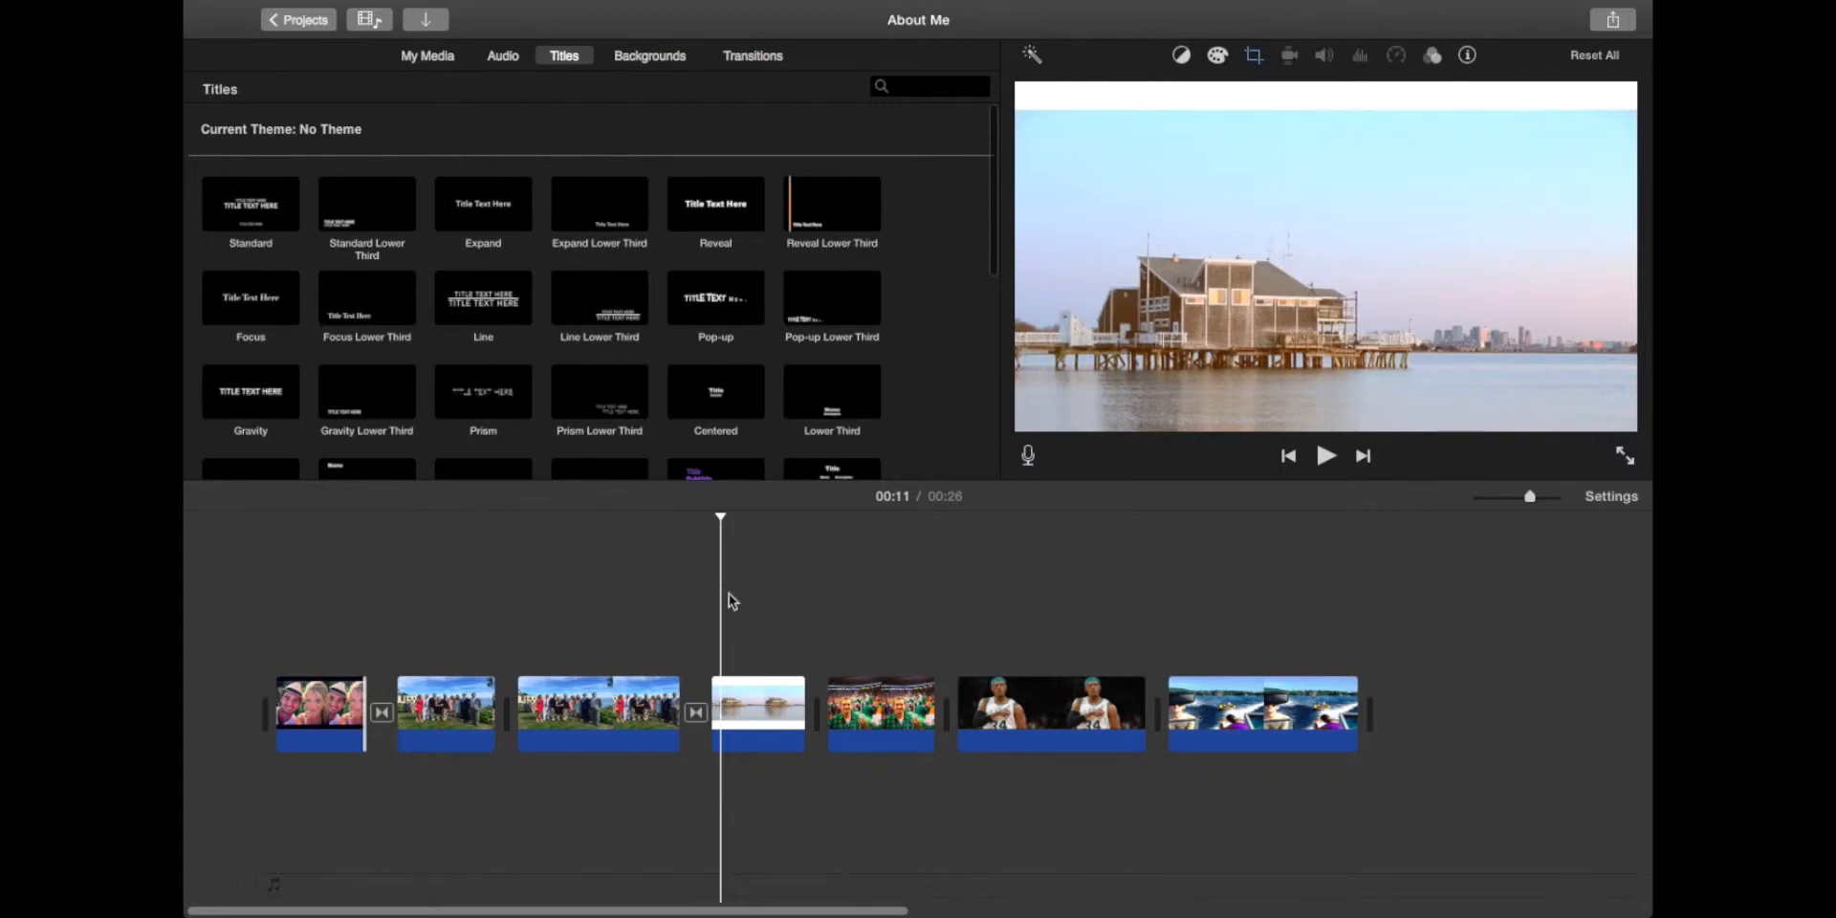
click(832, 205)
click(309, 708)
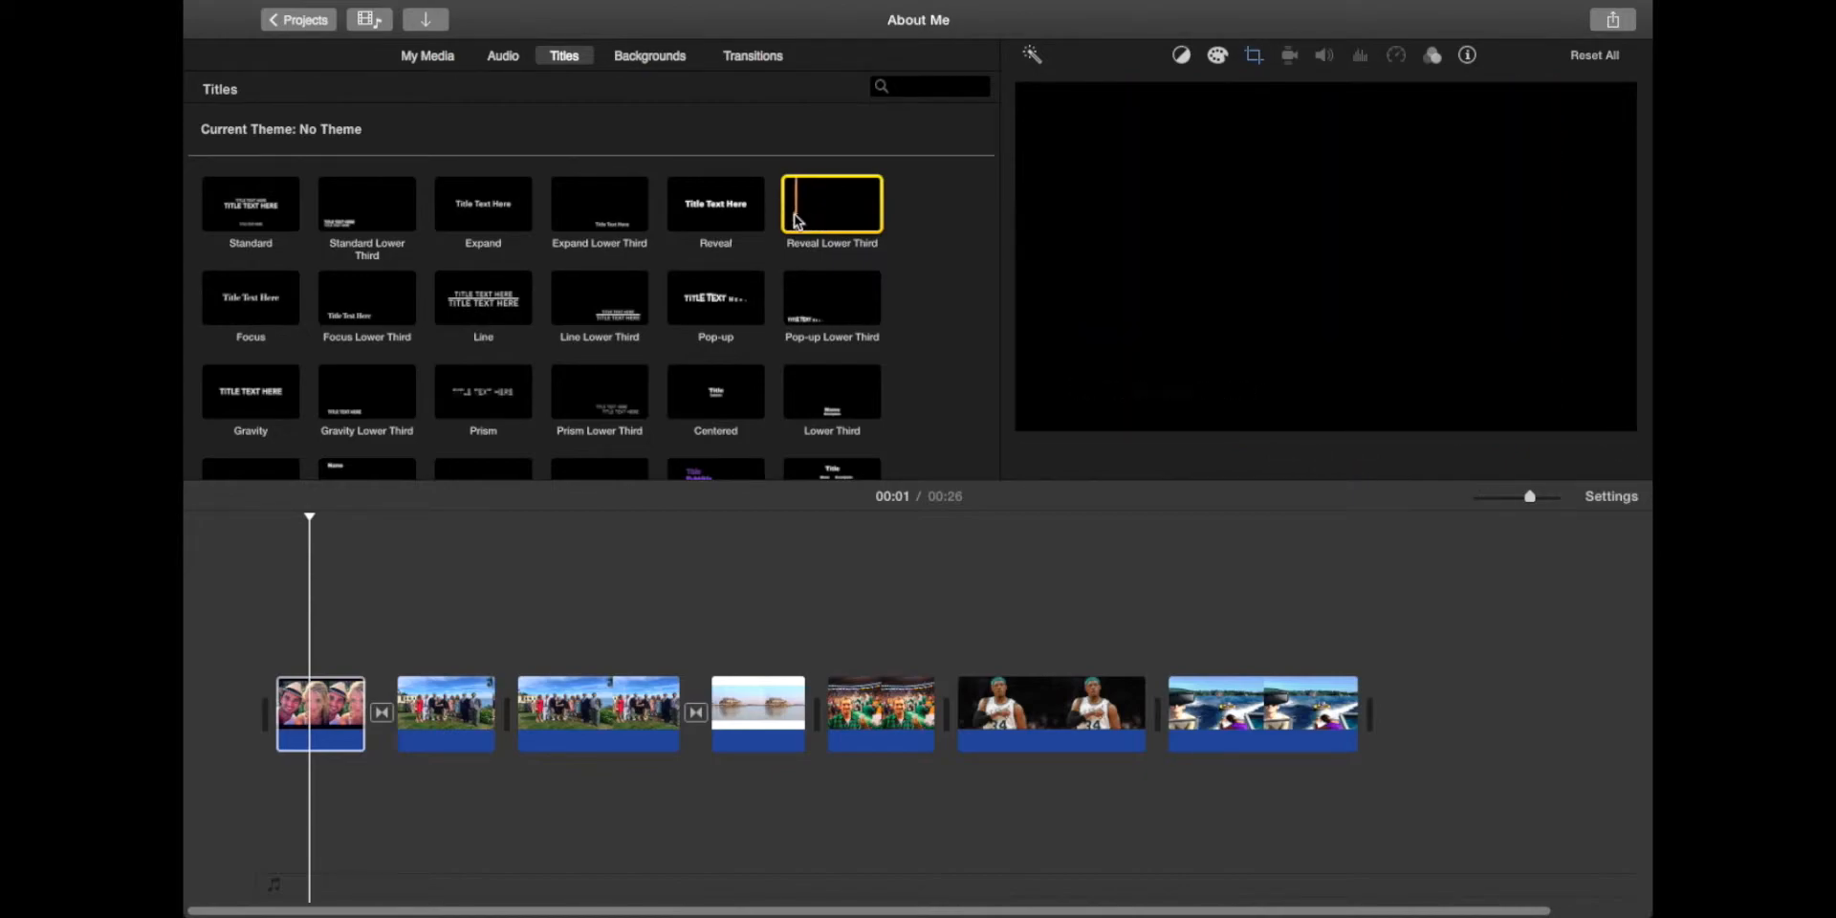
click(693, 208)
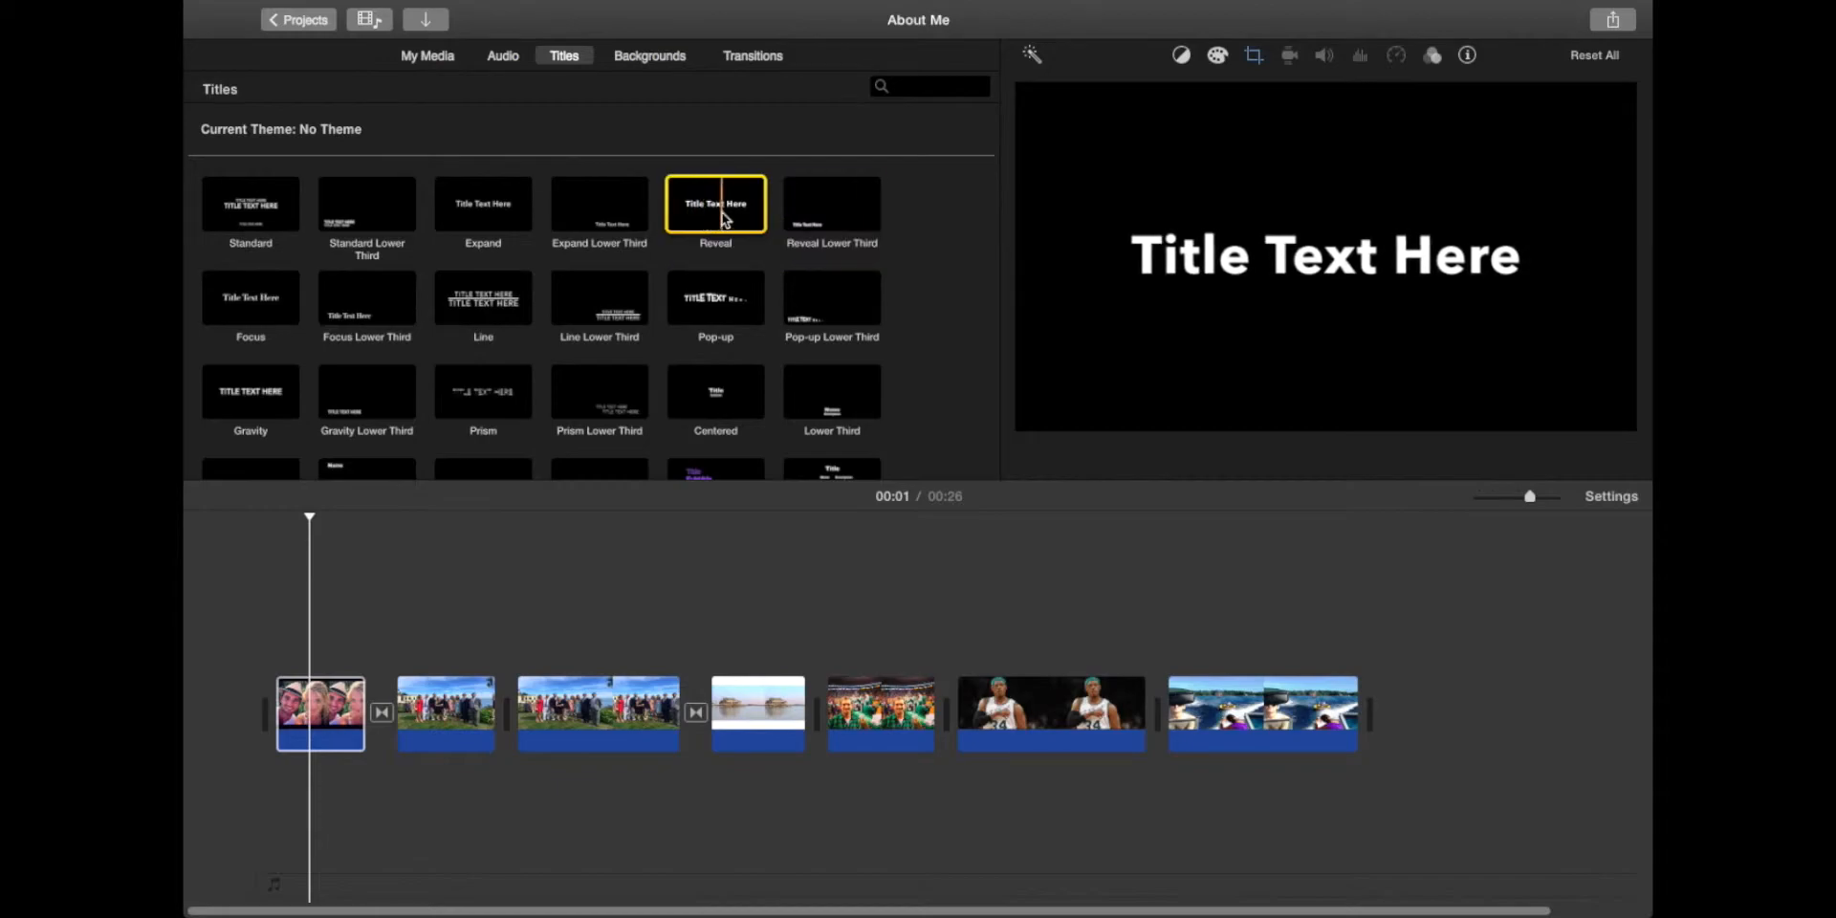
drag(590, 408, 246, 702)
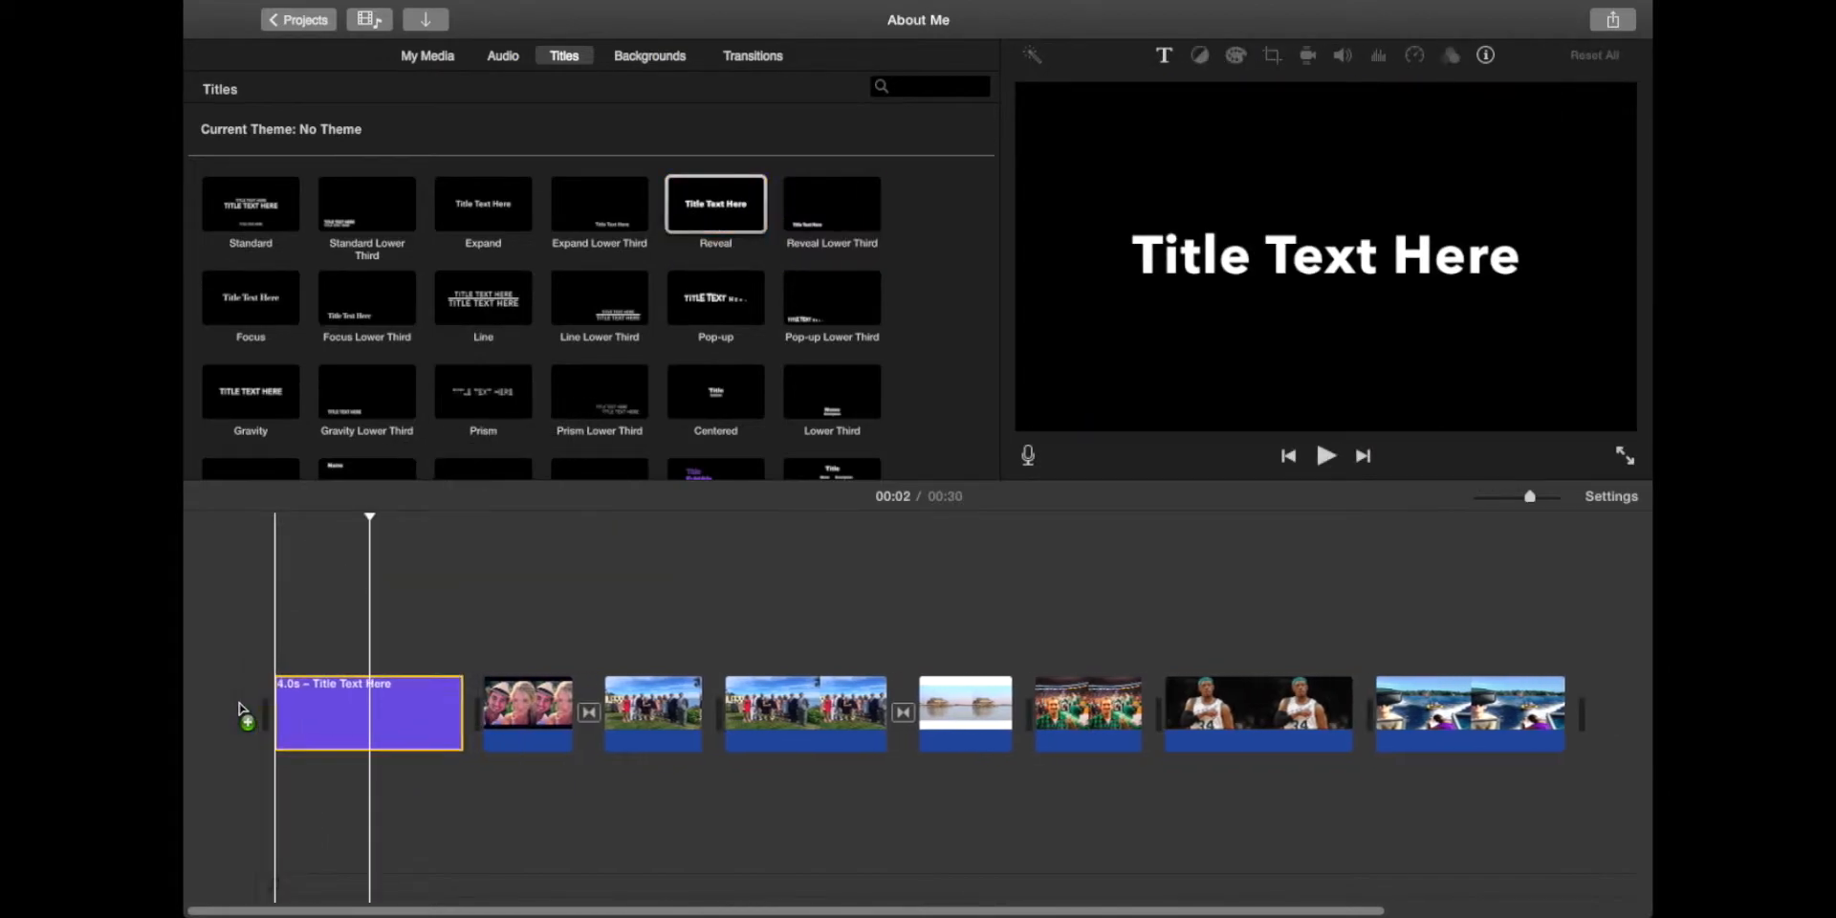
click(361, 706)
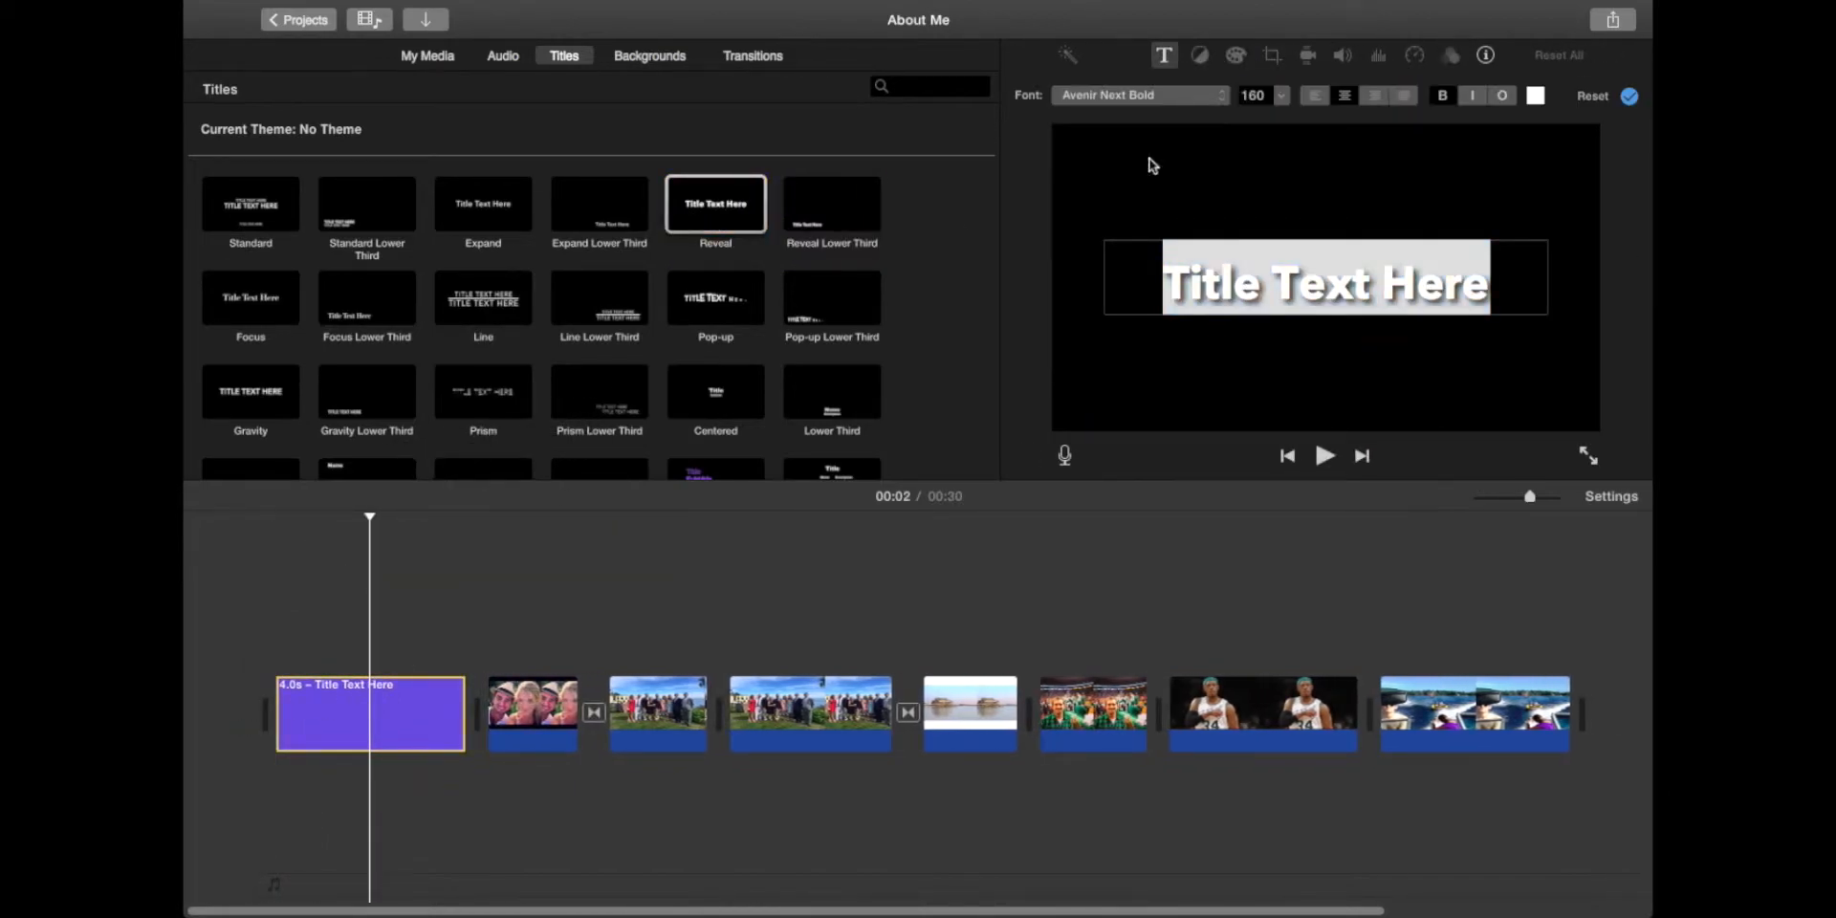
Step: Replace the placeholder title text with 'About Mr. Antonell'
double_click(1361, 286)
triple_click(1356, 283)
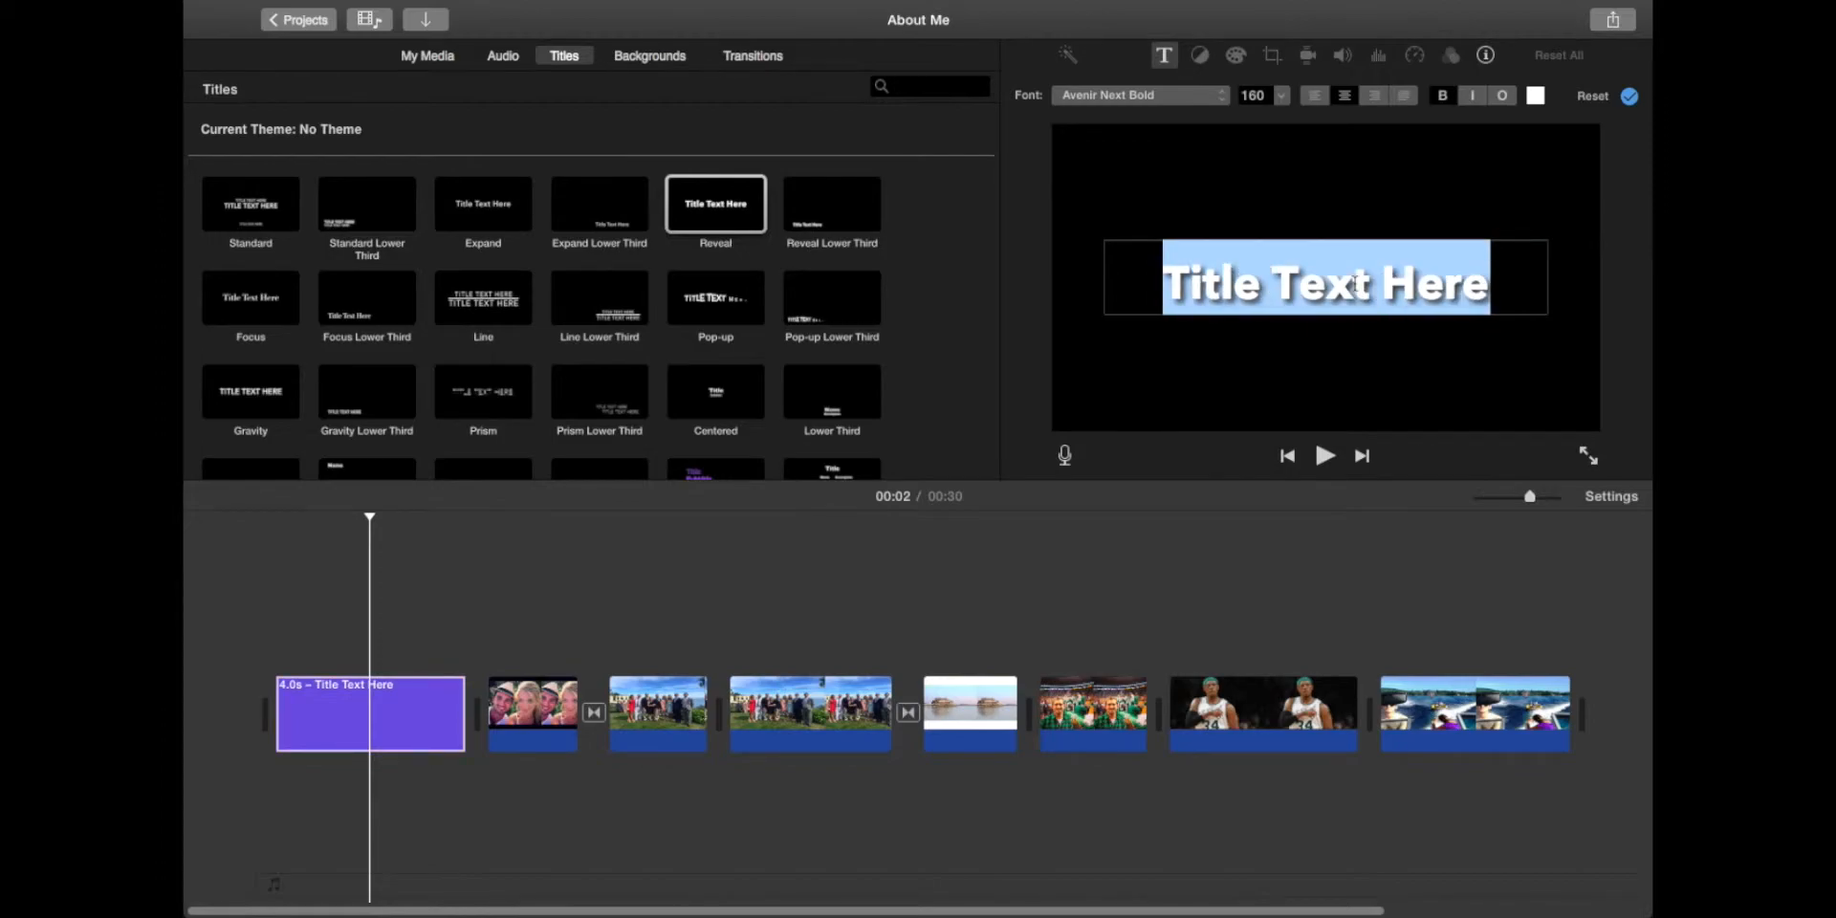
text(About M)
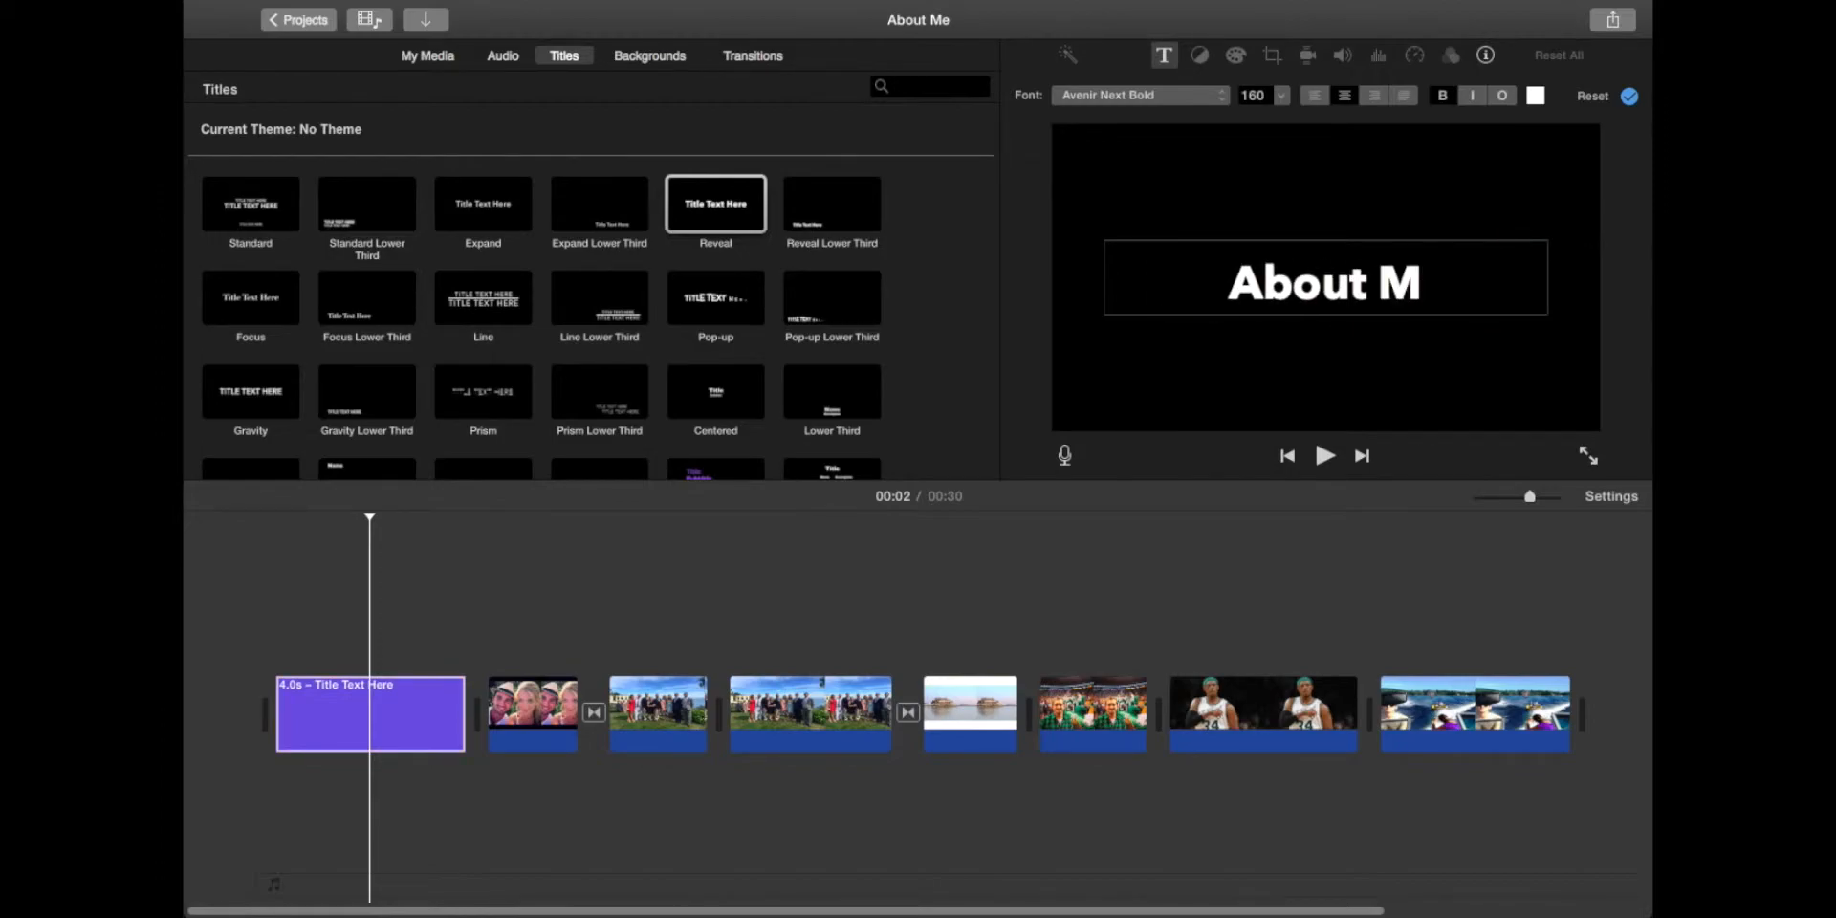
text(r. Antonell)
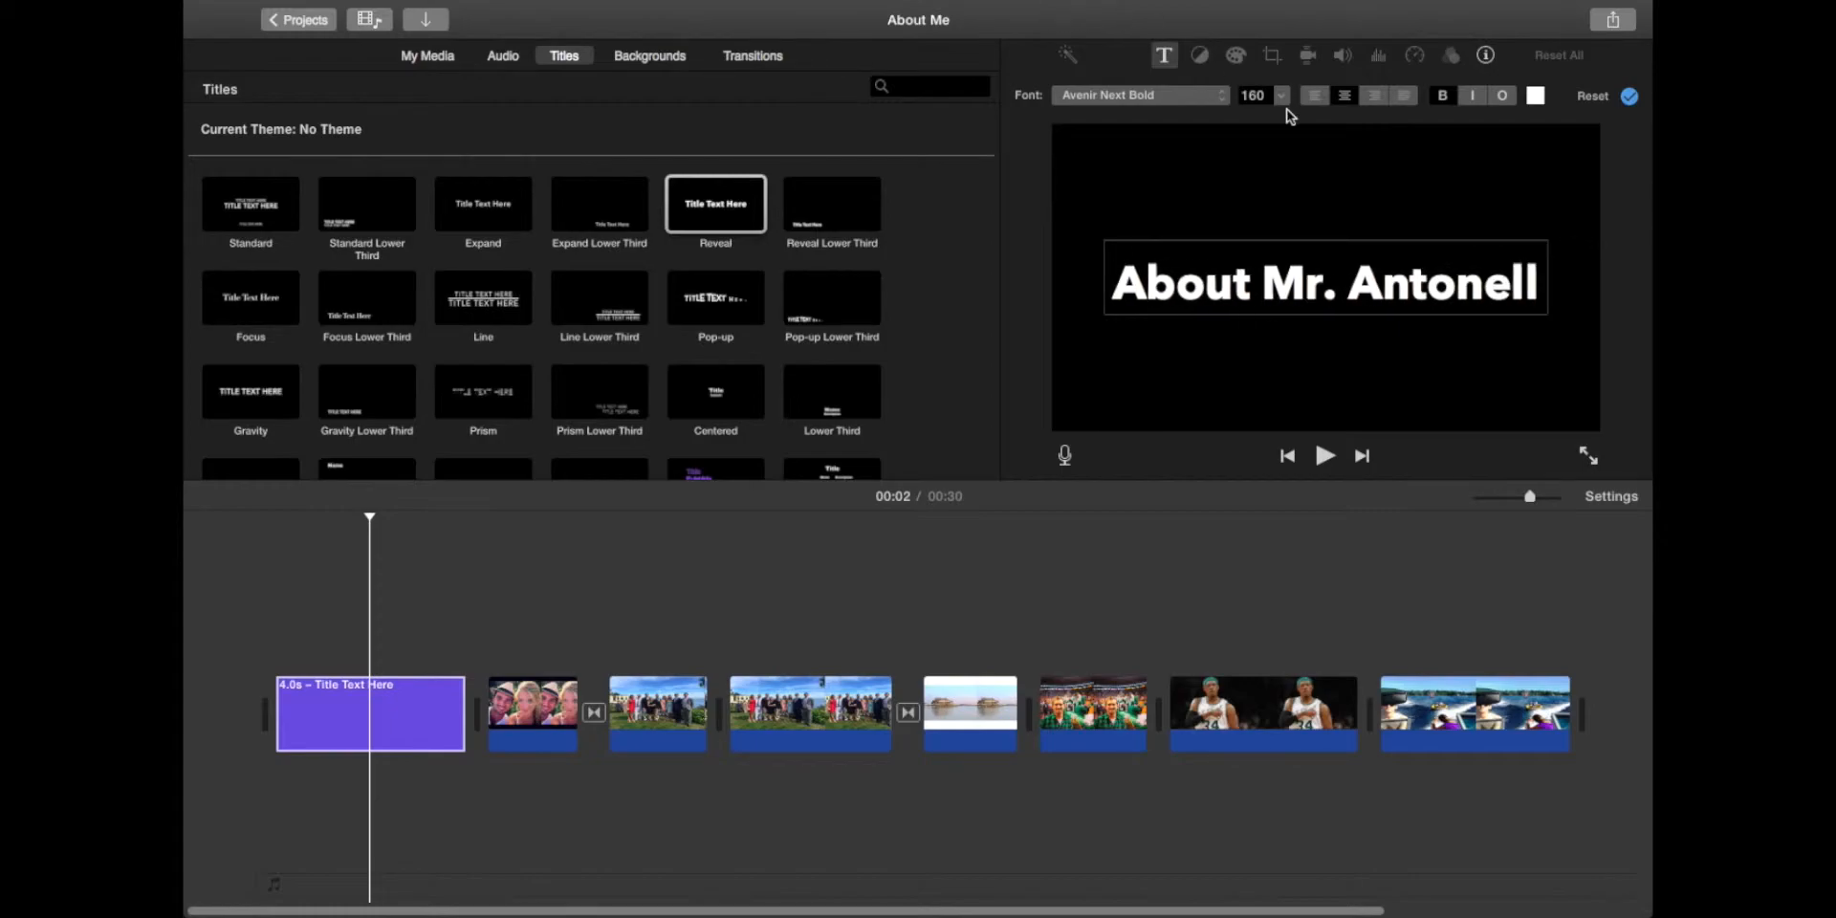
Step: Color the title text a dark red
triple_click(1348, 259)
click(1536, 95)
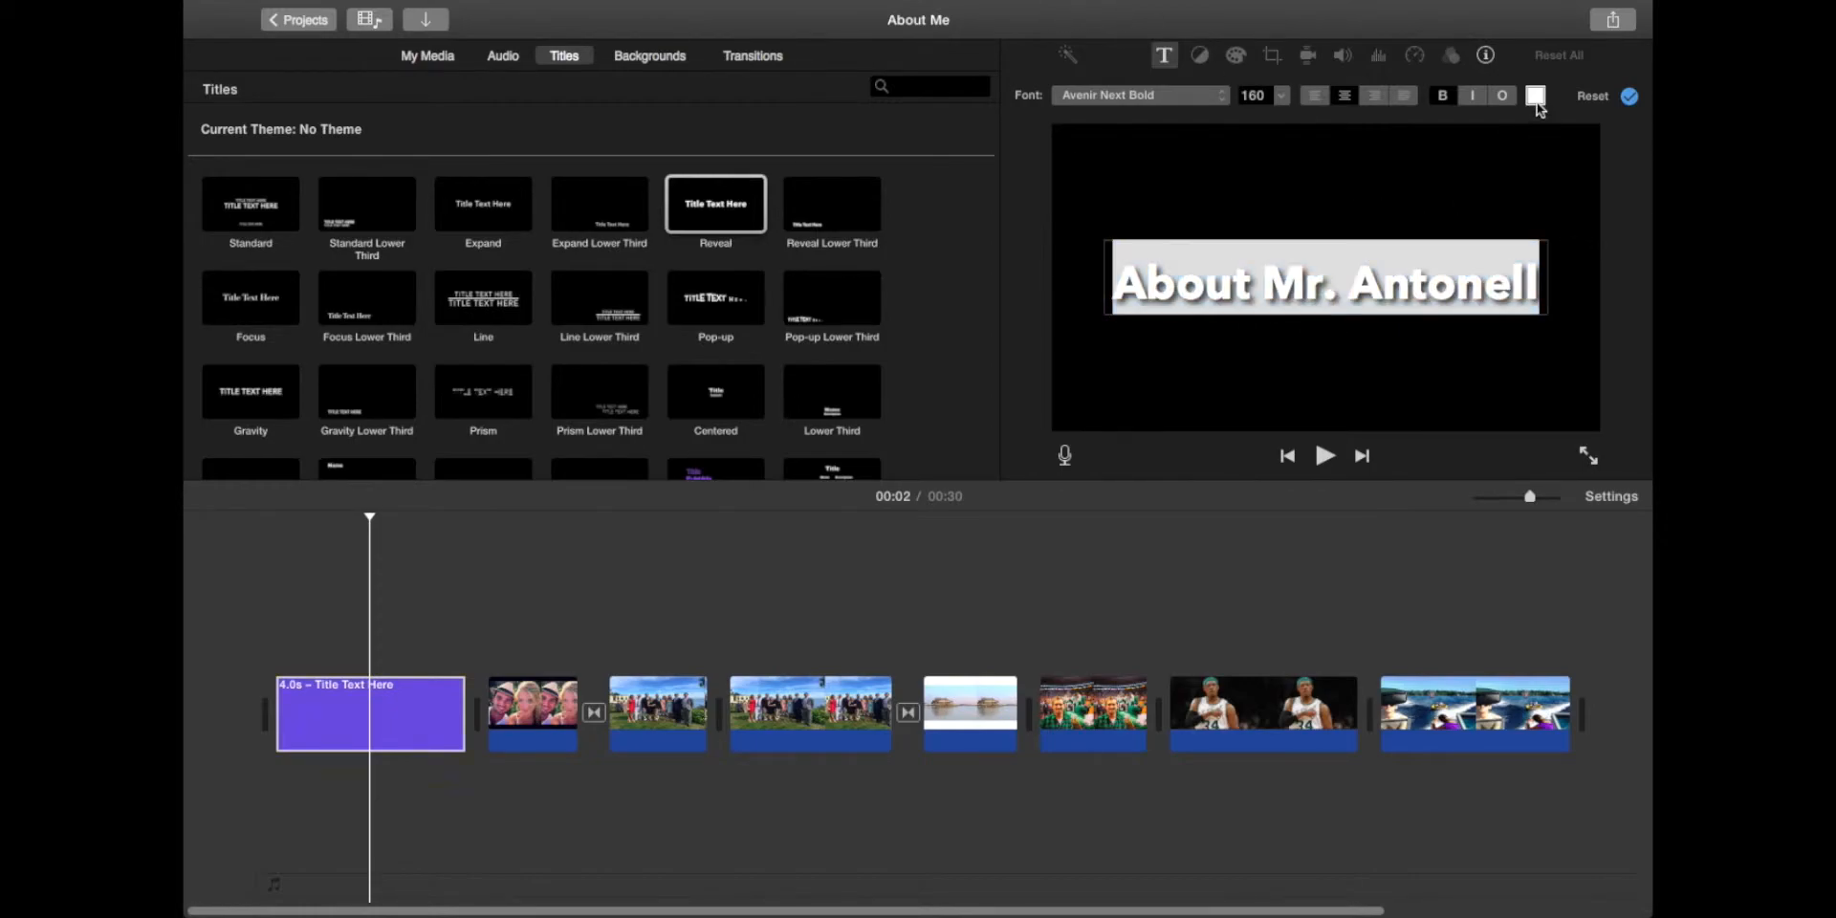
click(616, 547)
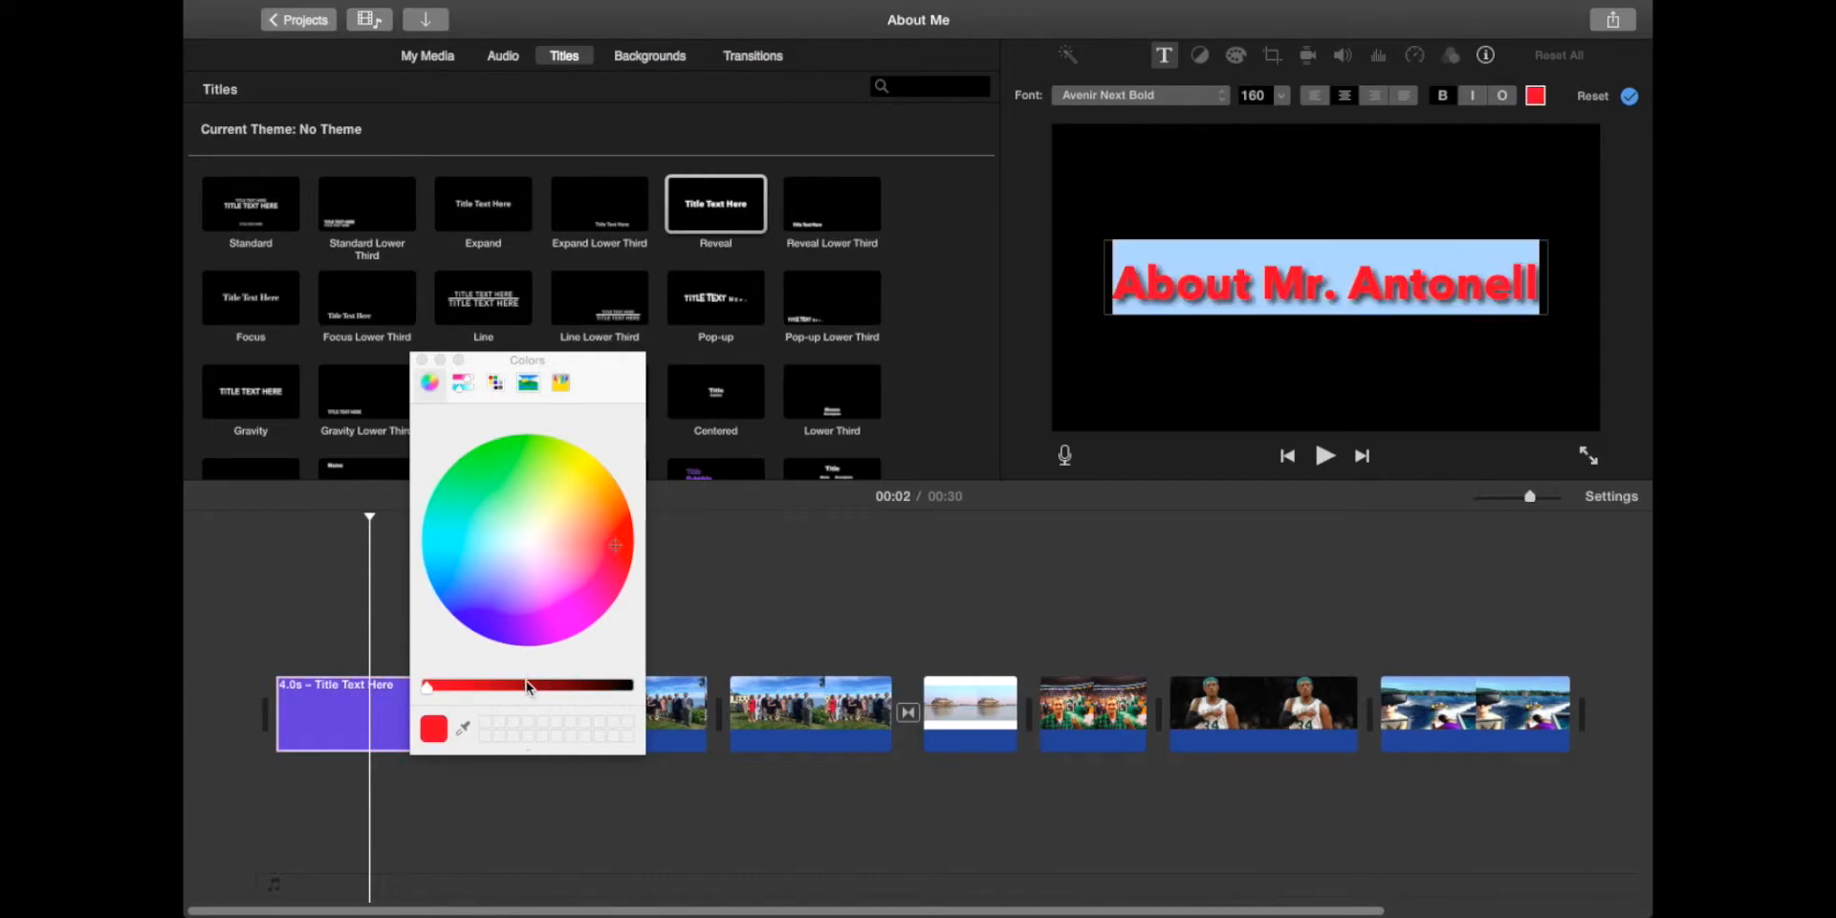
click(528, 687)
click(421, 360)
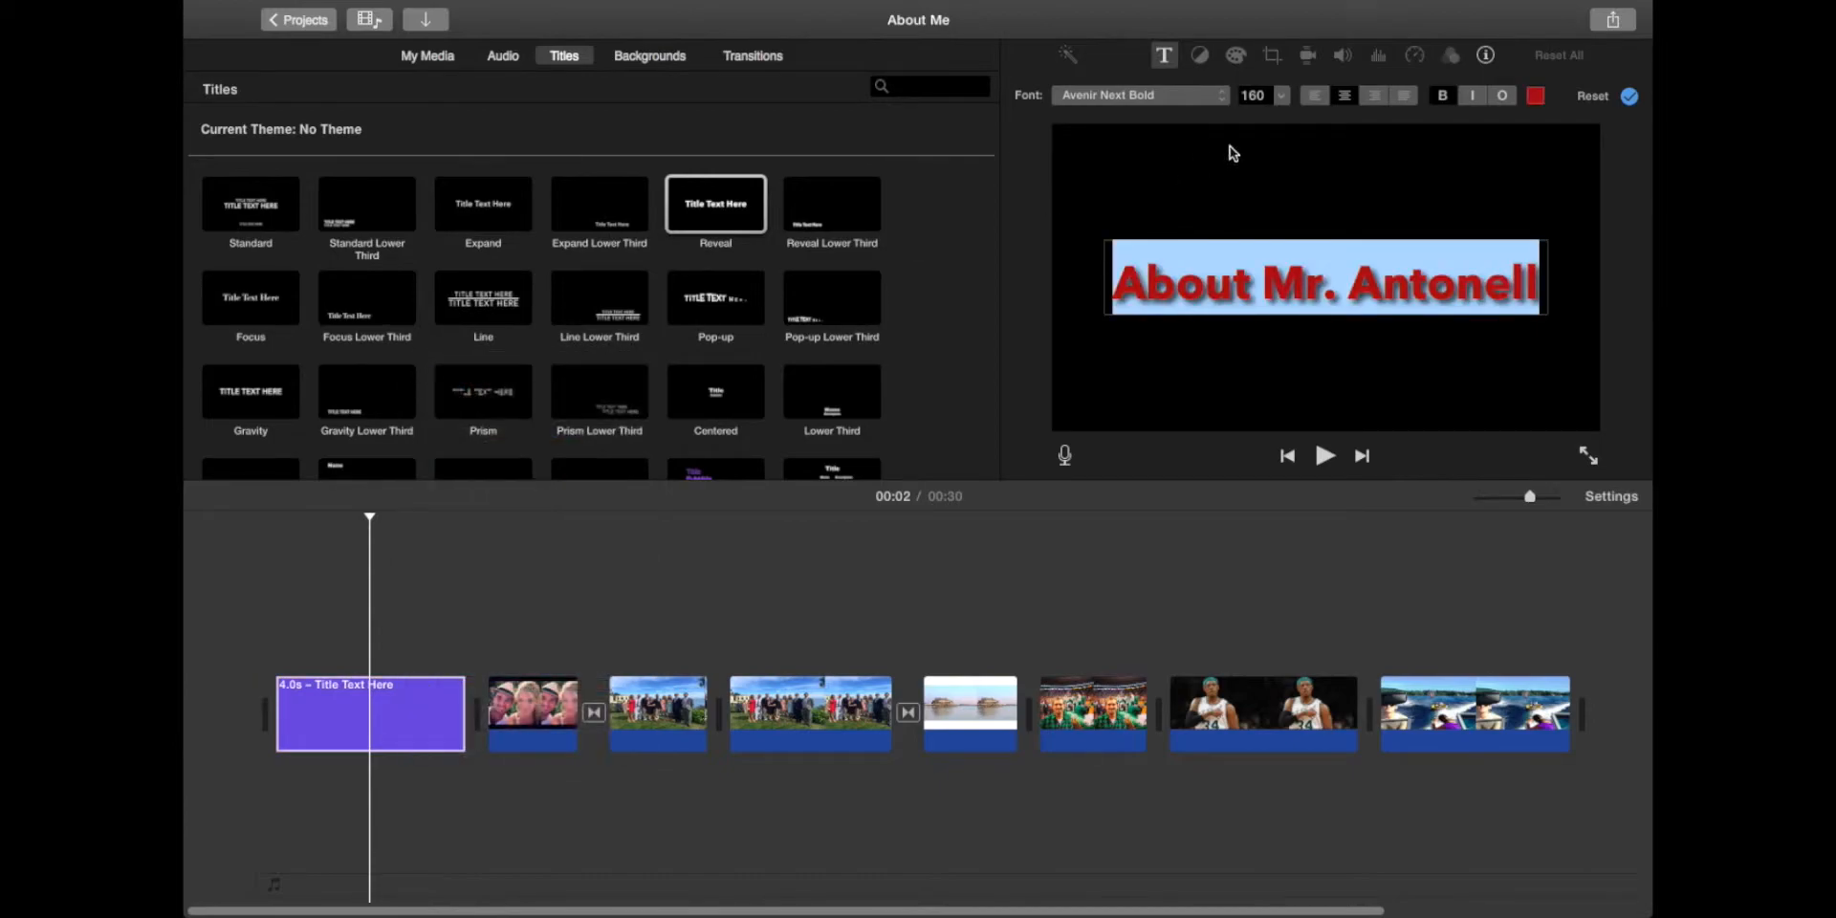
Step: Set the title font size to 168
click(1282, 95)
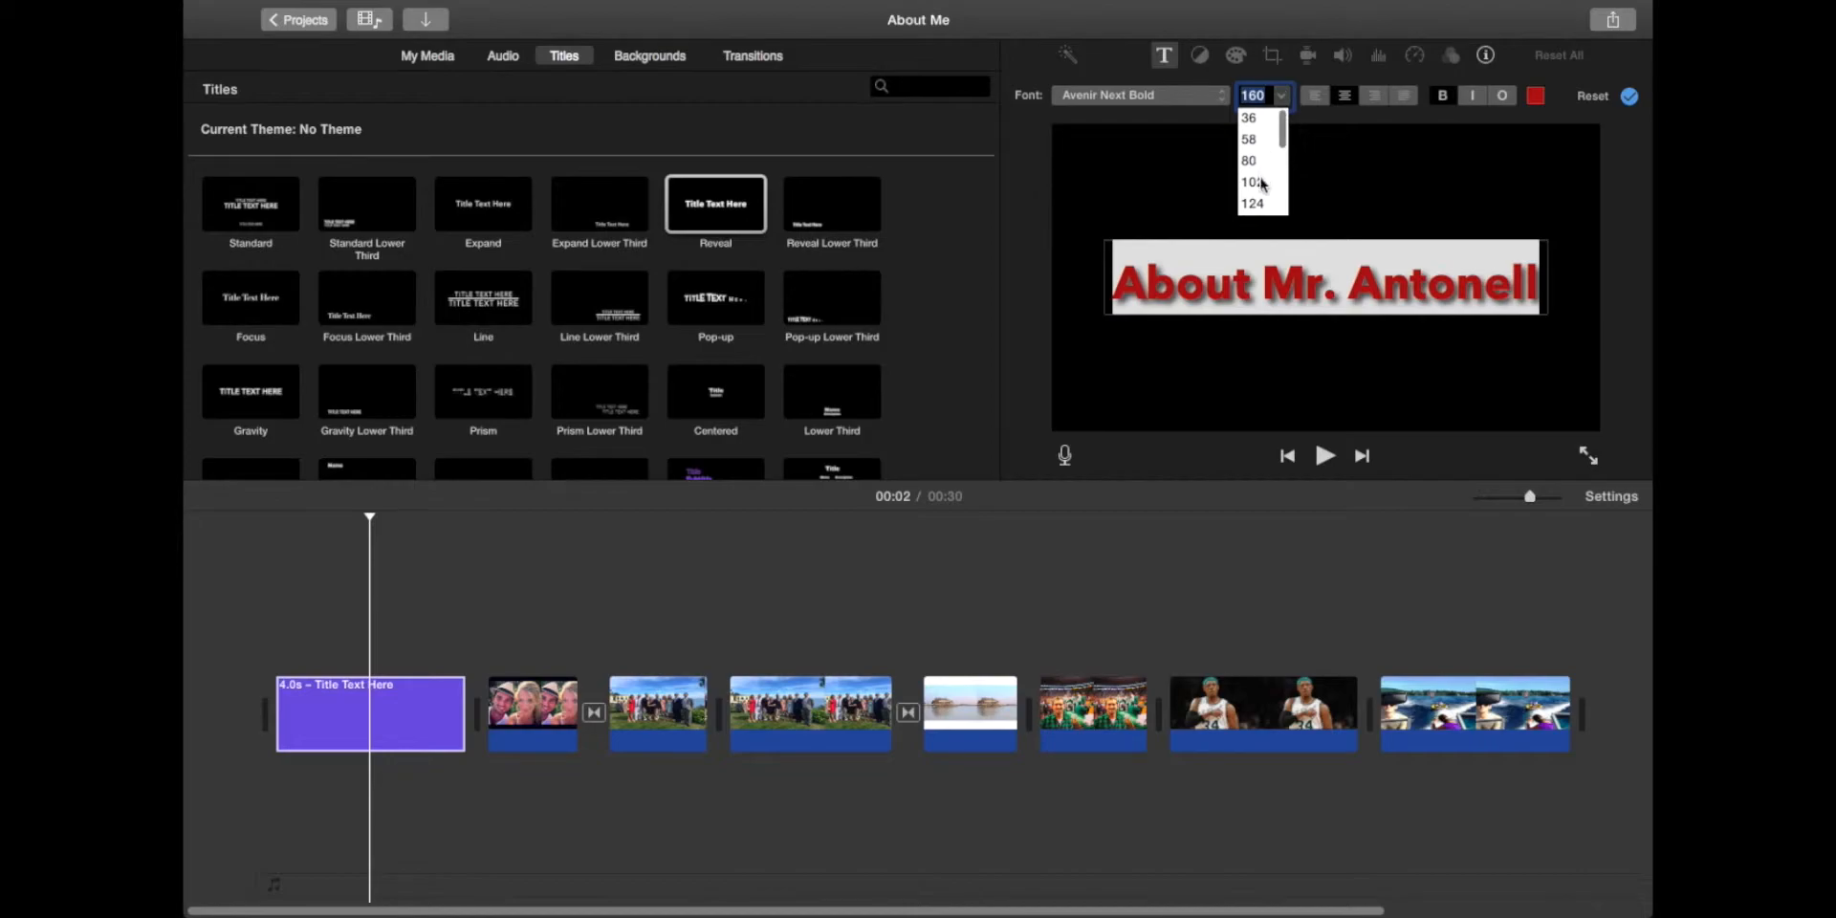
click(1253, 182)
click(1282, 96)
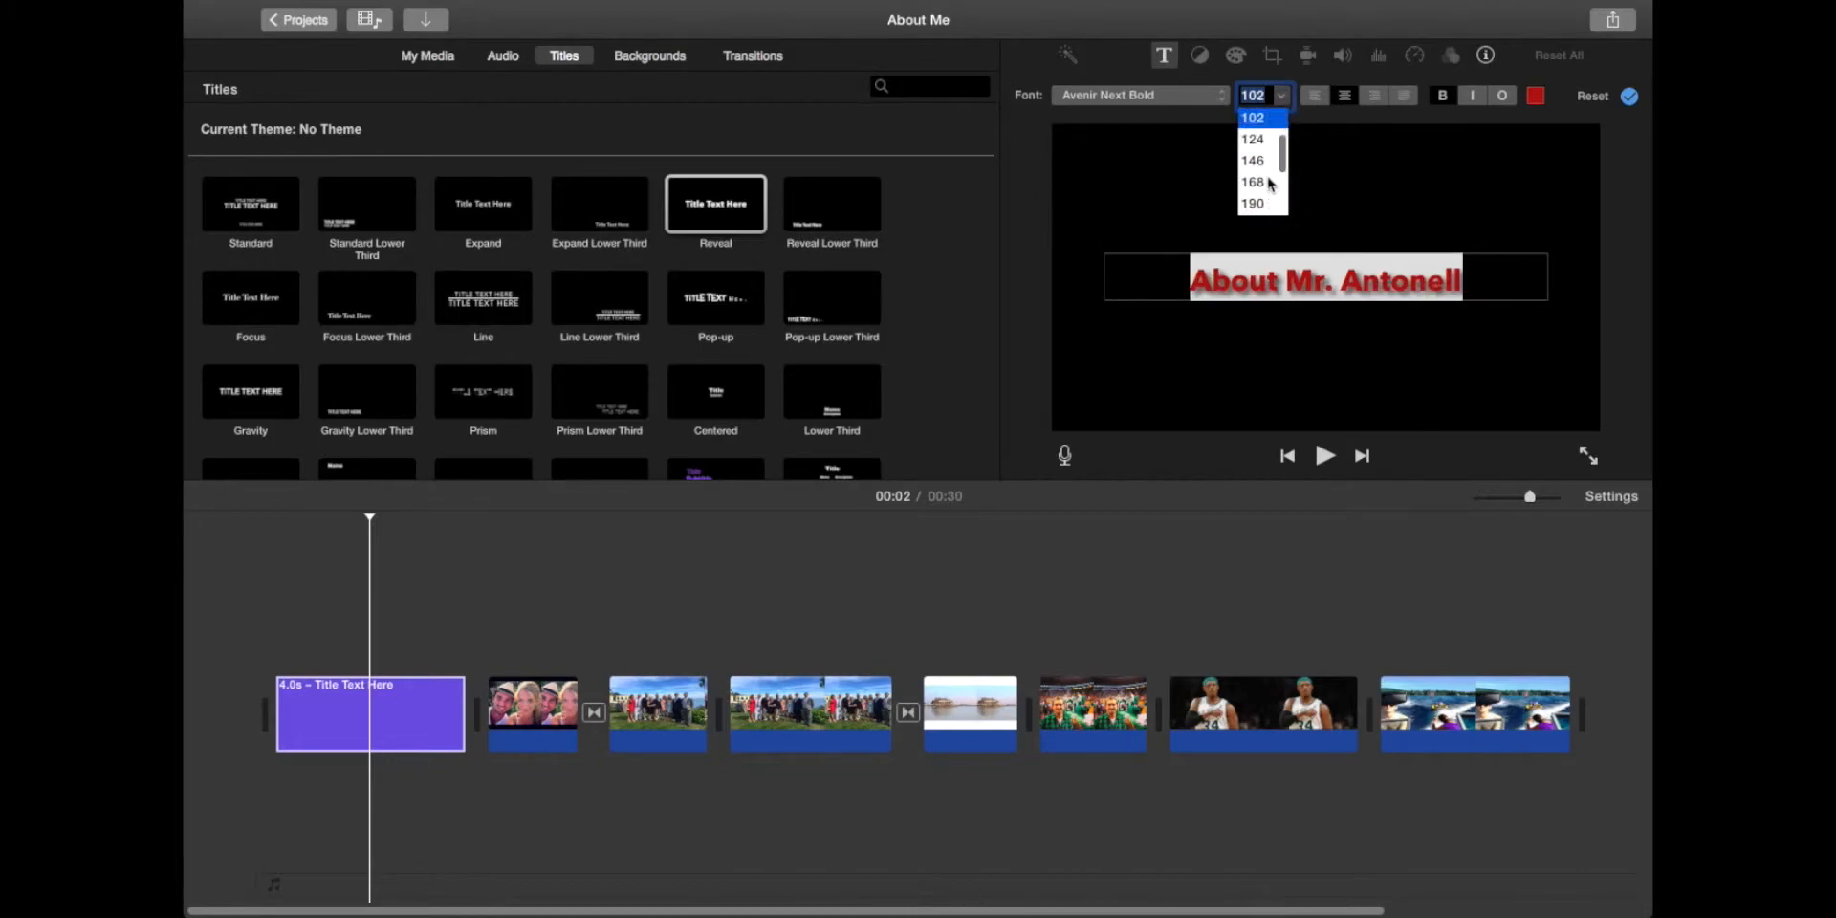
click(1255, 182)
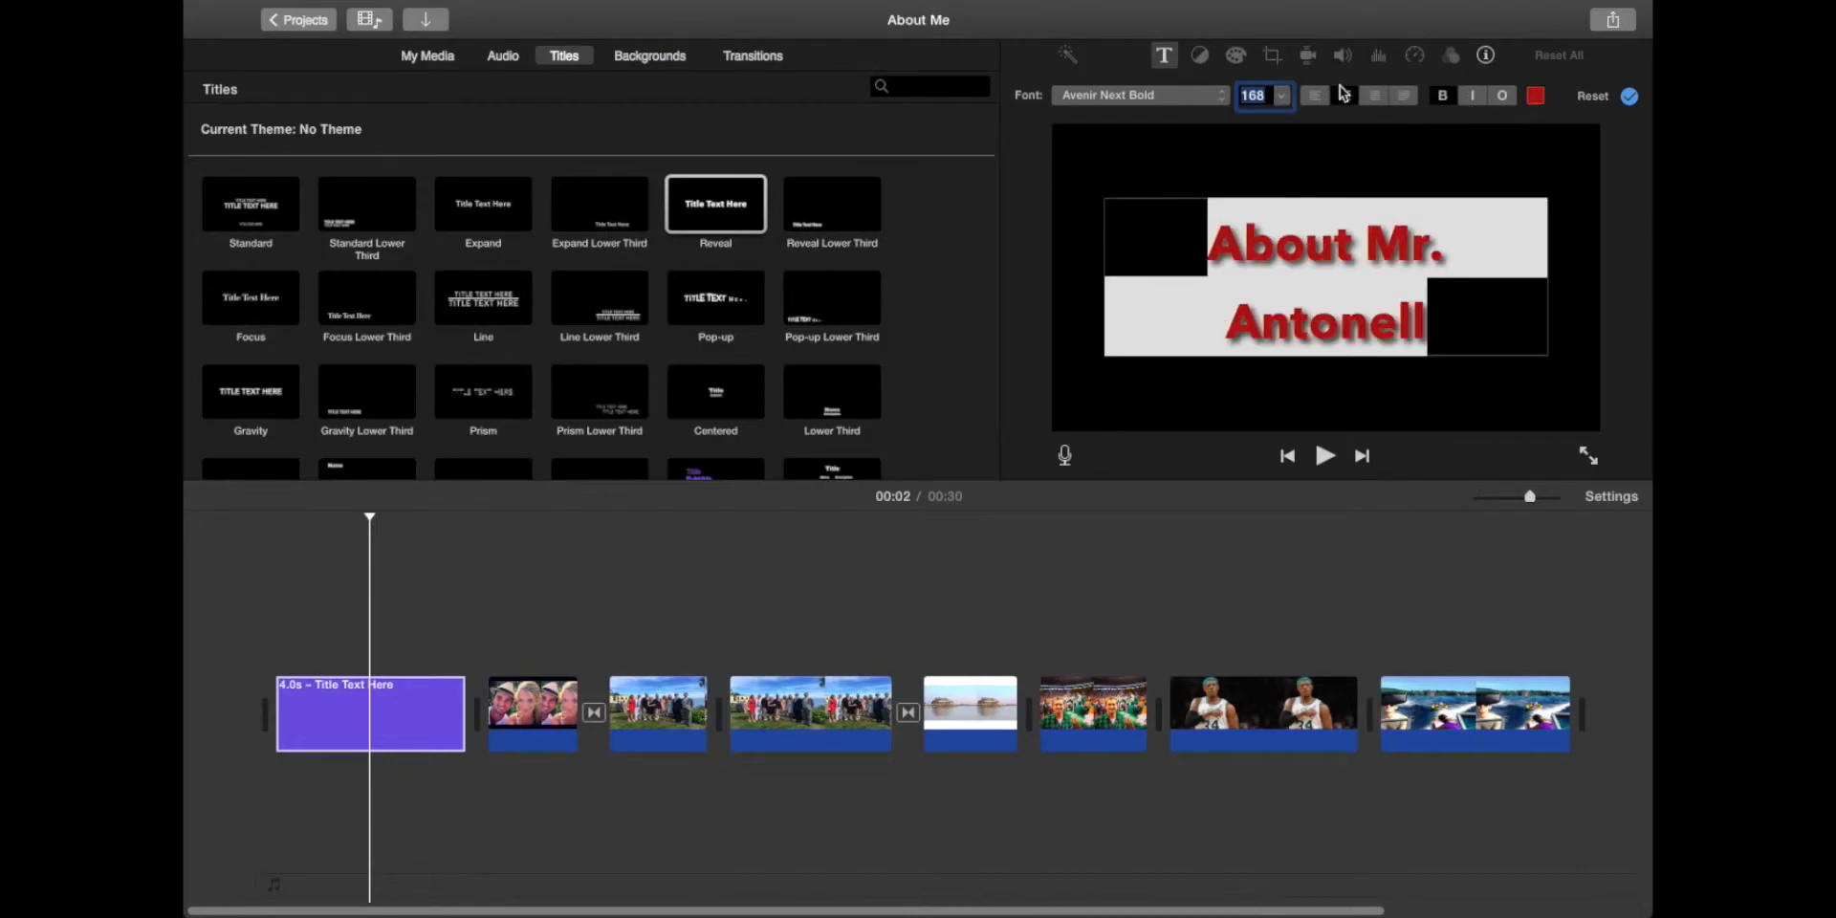
Step: Keep the title centered and italic, trying and then removing an outline
click(1342, 97)
click(1324, 97)
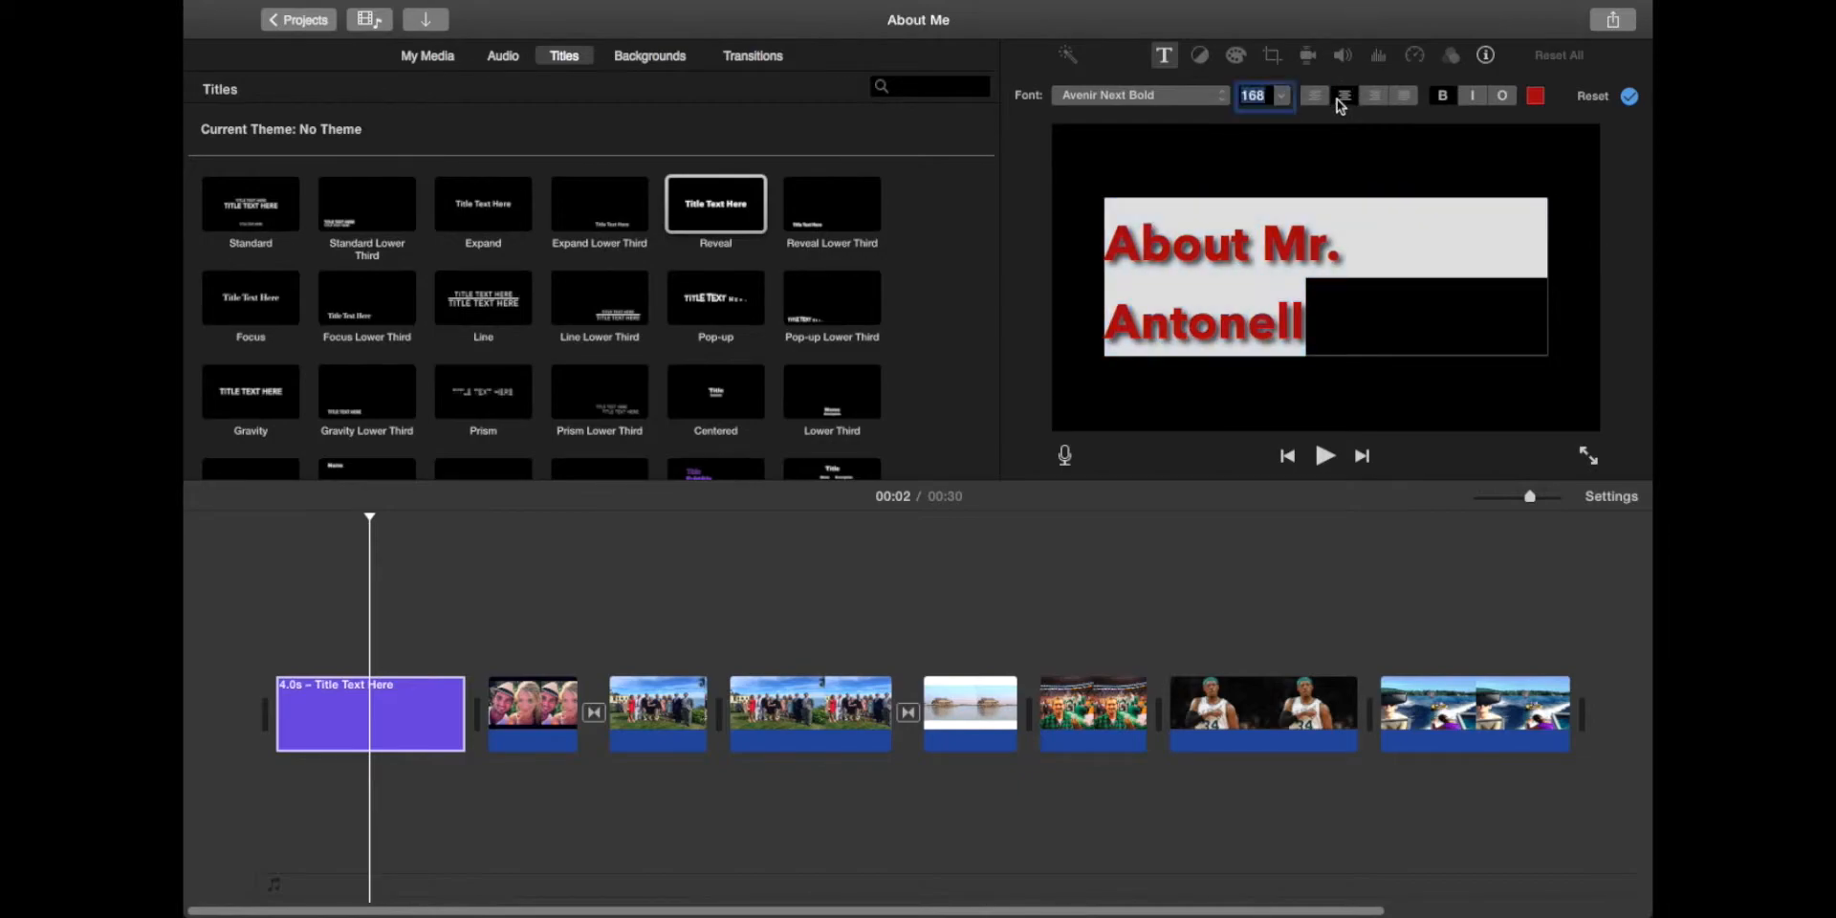
click(1343, 97)
click(1471, 97)
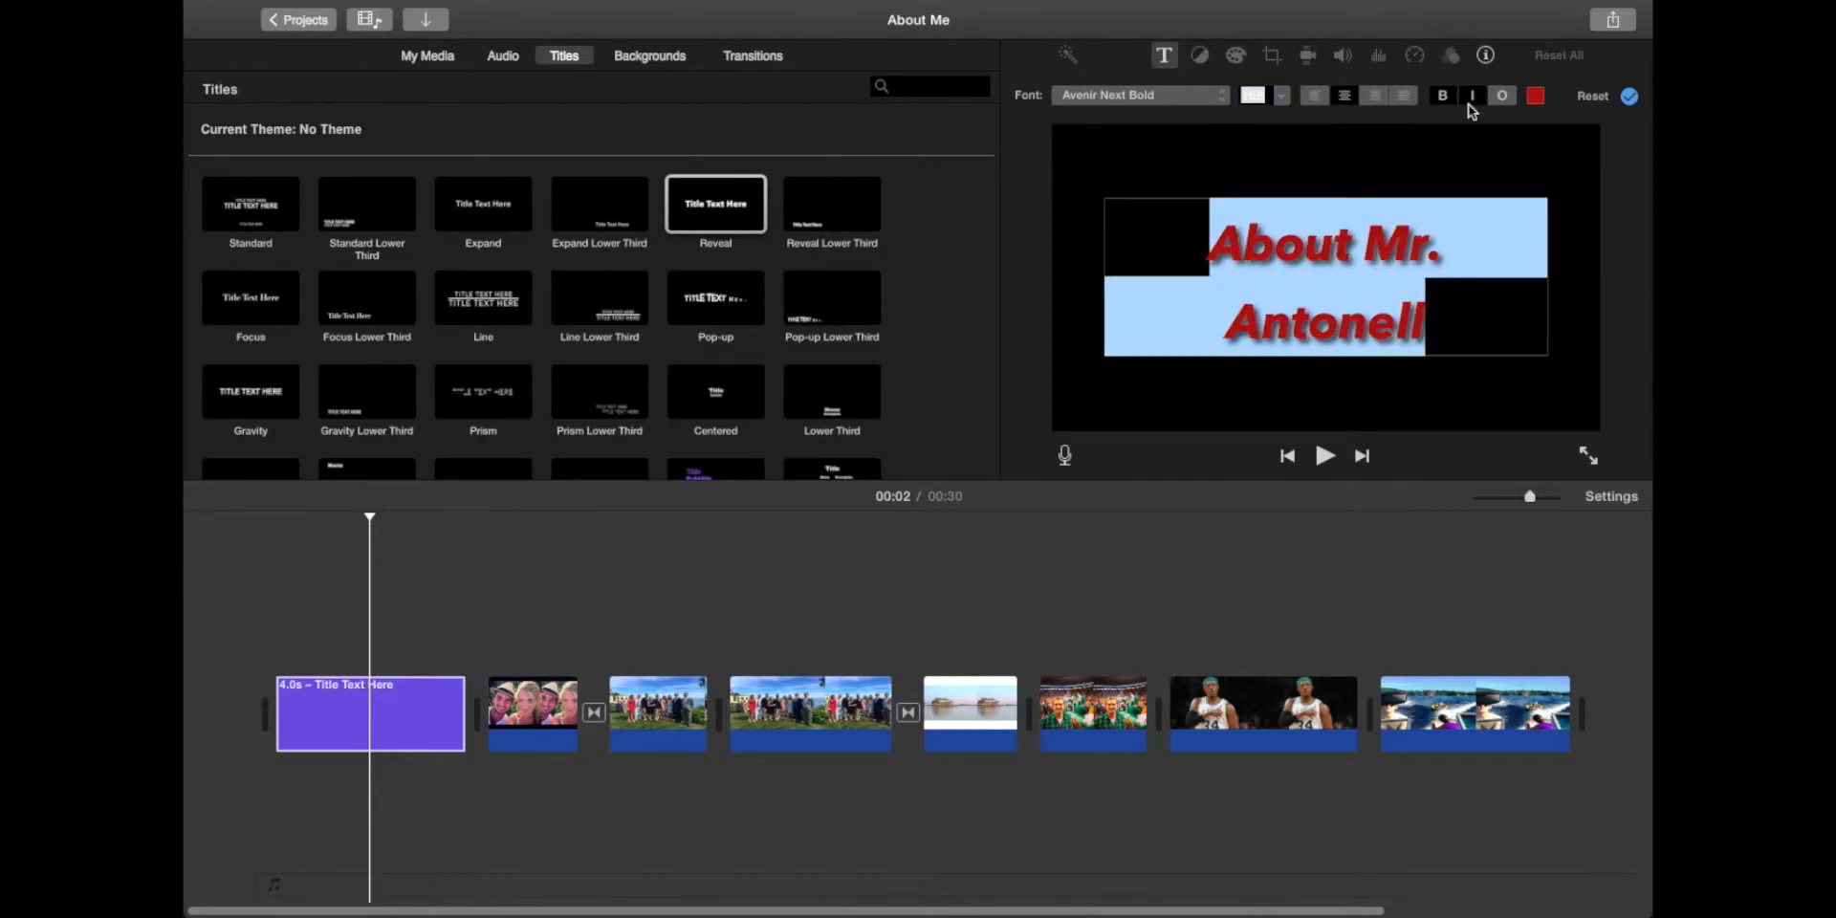
click(1504, 101)
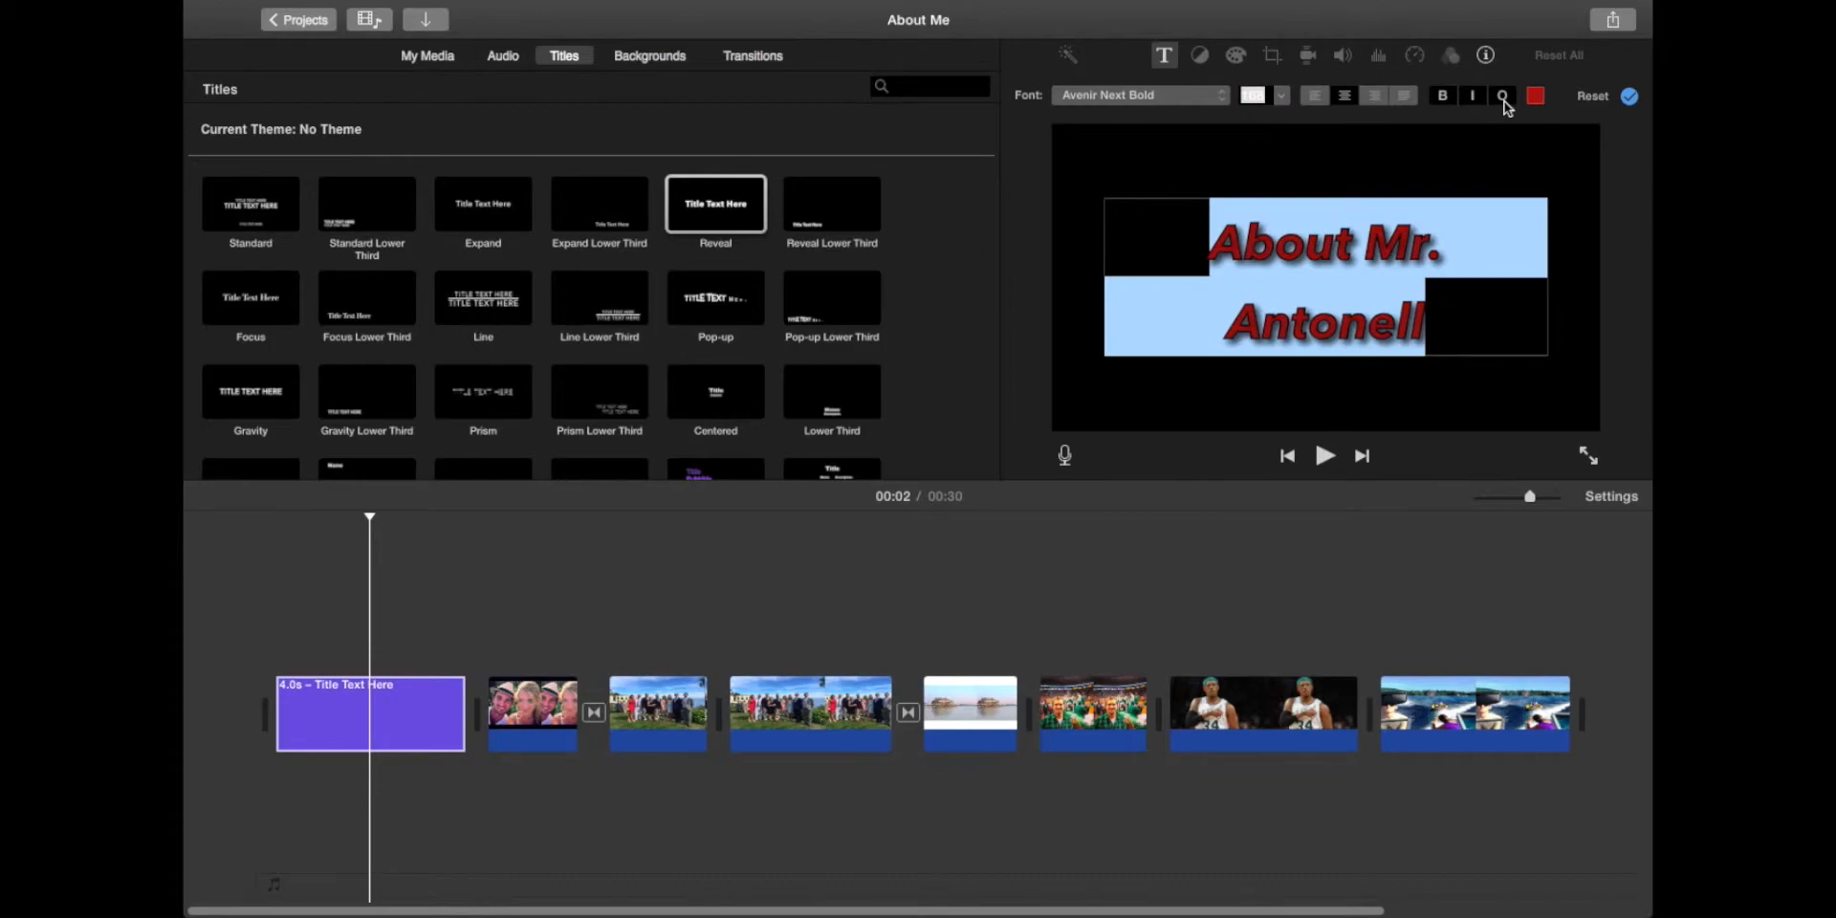
click(1503, 99)
click(1450, 304)
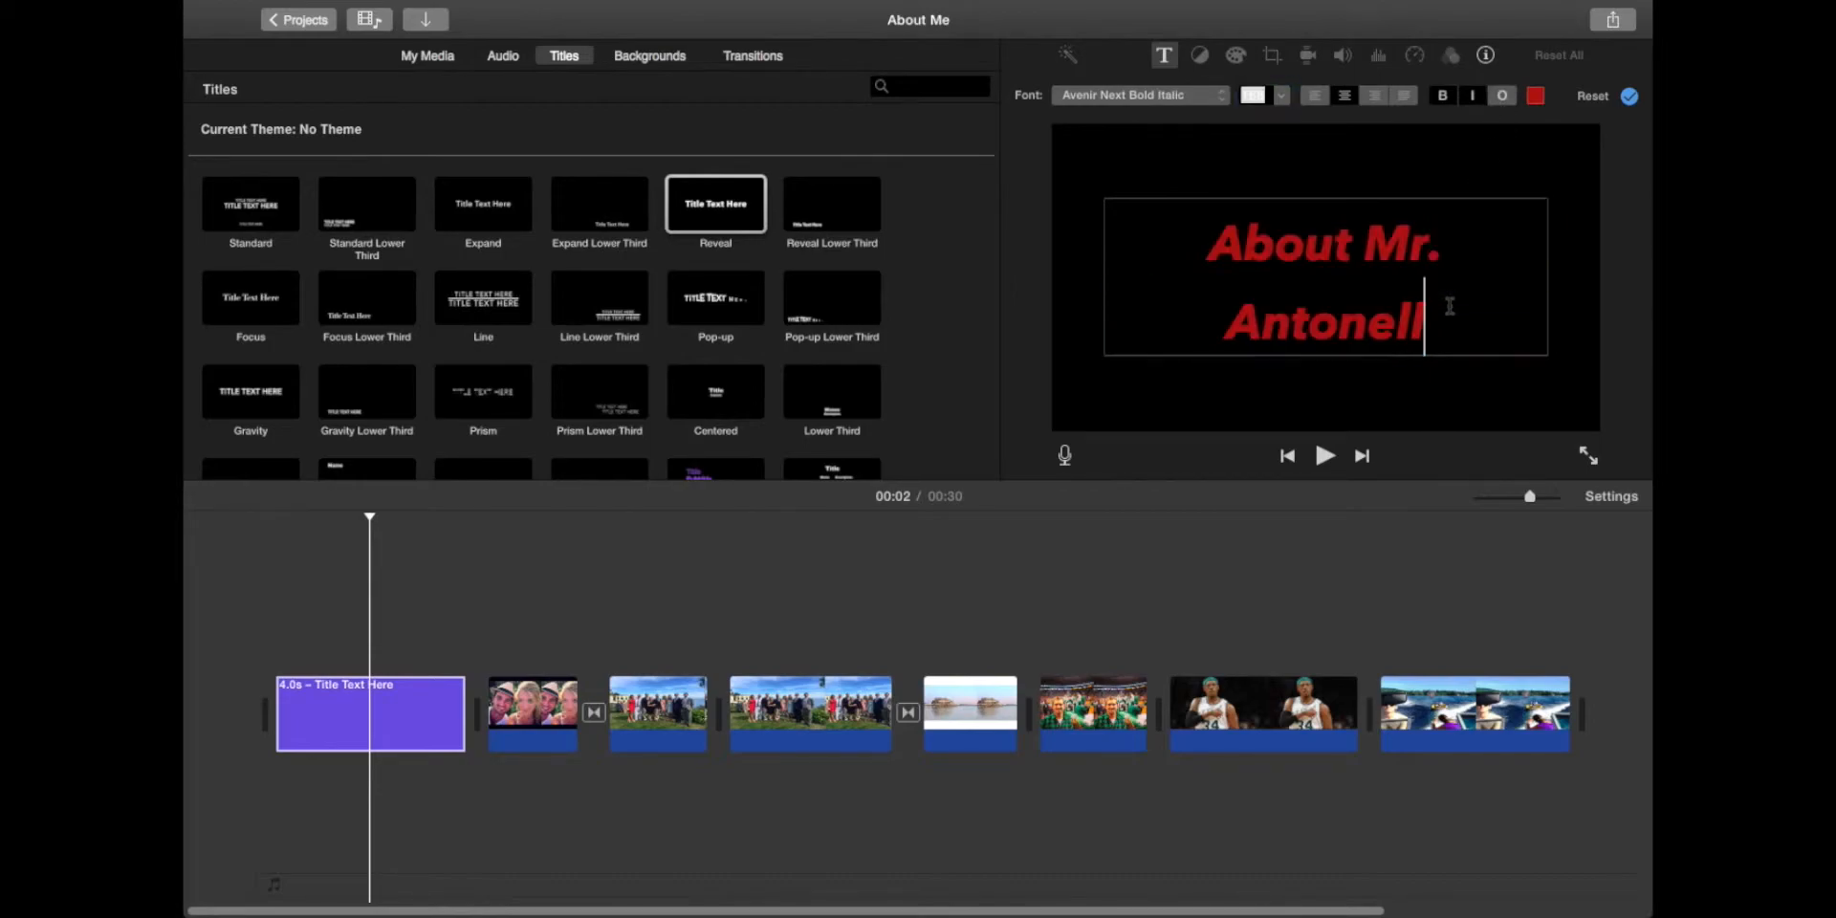
Step: Set the whole title to Avenir Next Heavy and finish editing the text
triple_click(1344, 246)
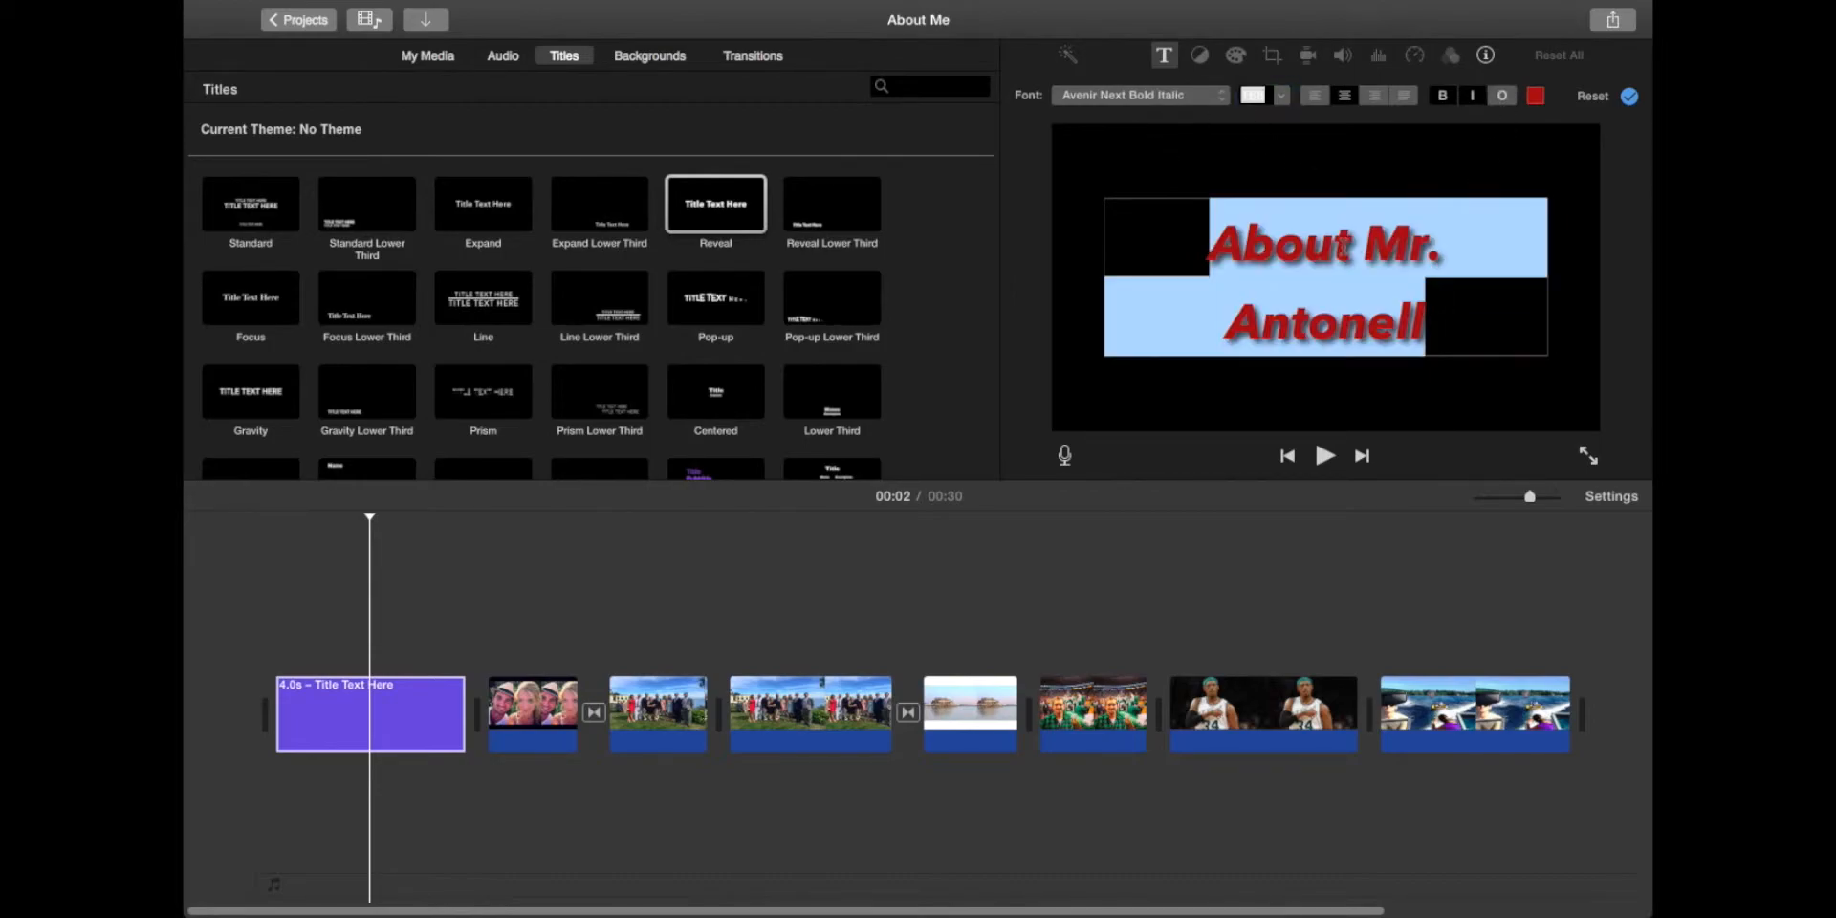
click(1219, 100)
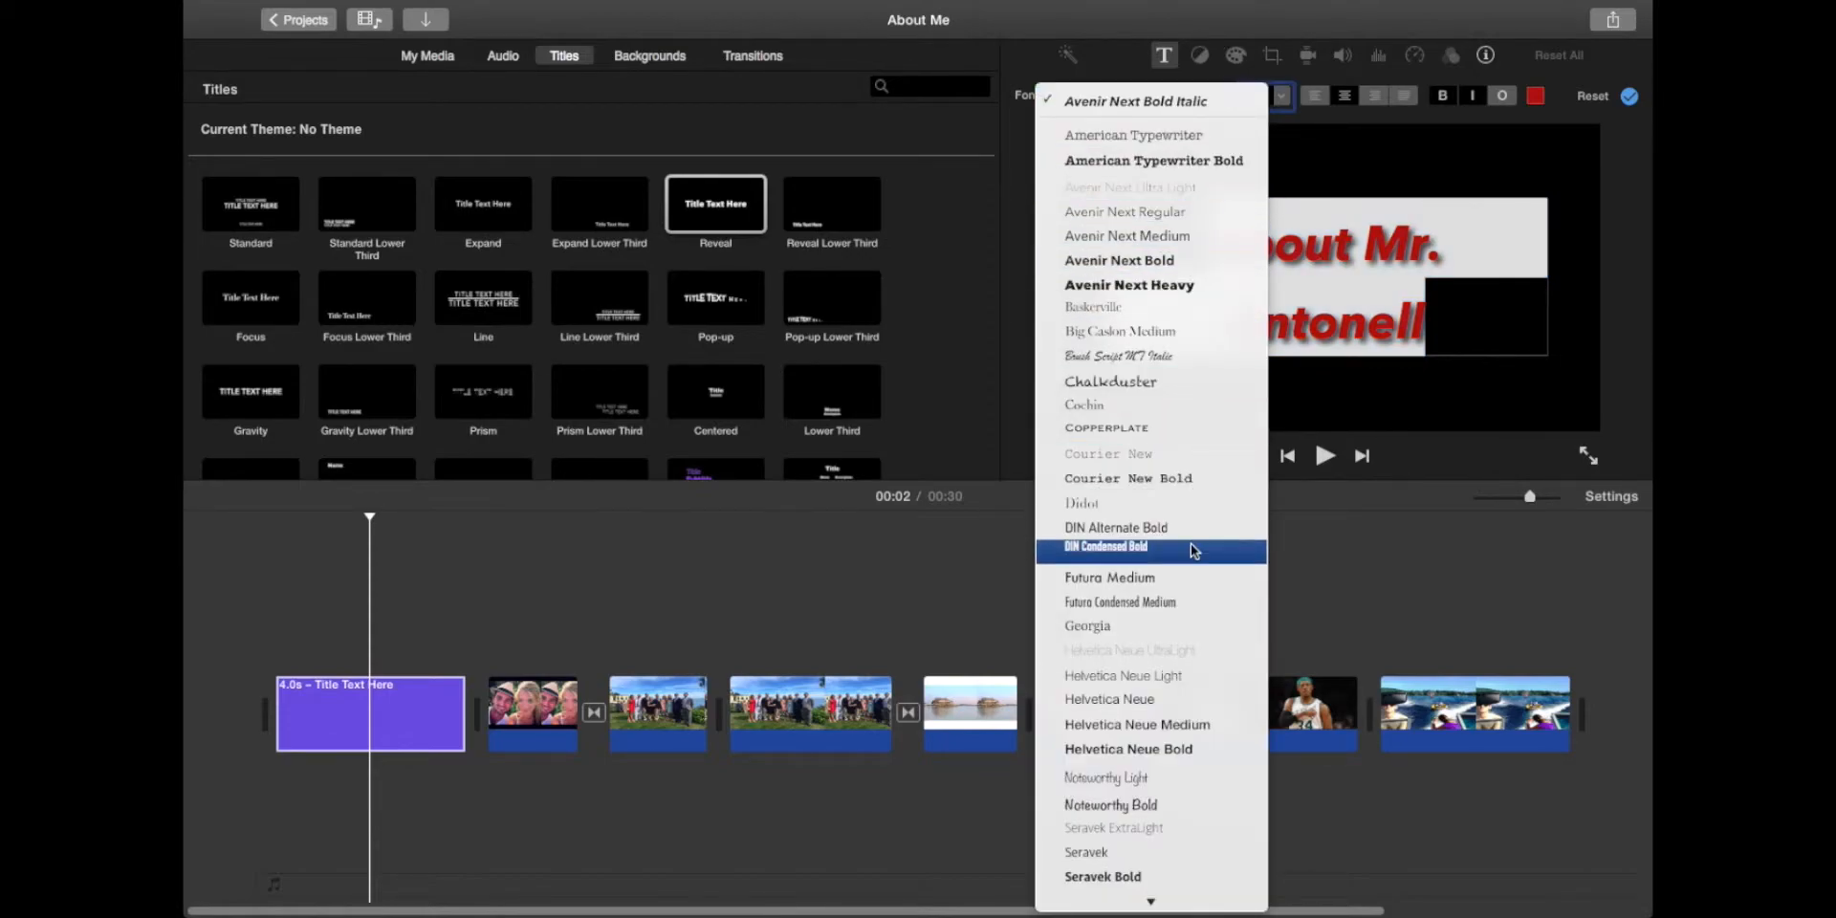
click(1181, 284)
click(1483, 319)
double_click(1480, 319)
key(super+a)
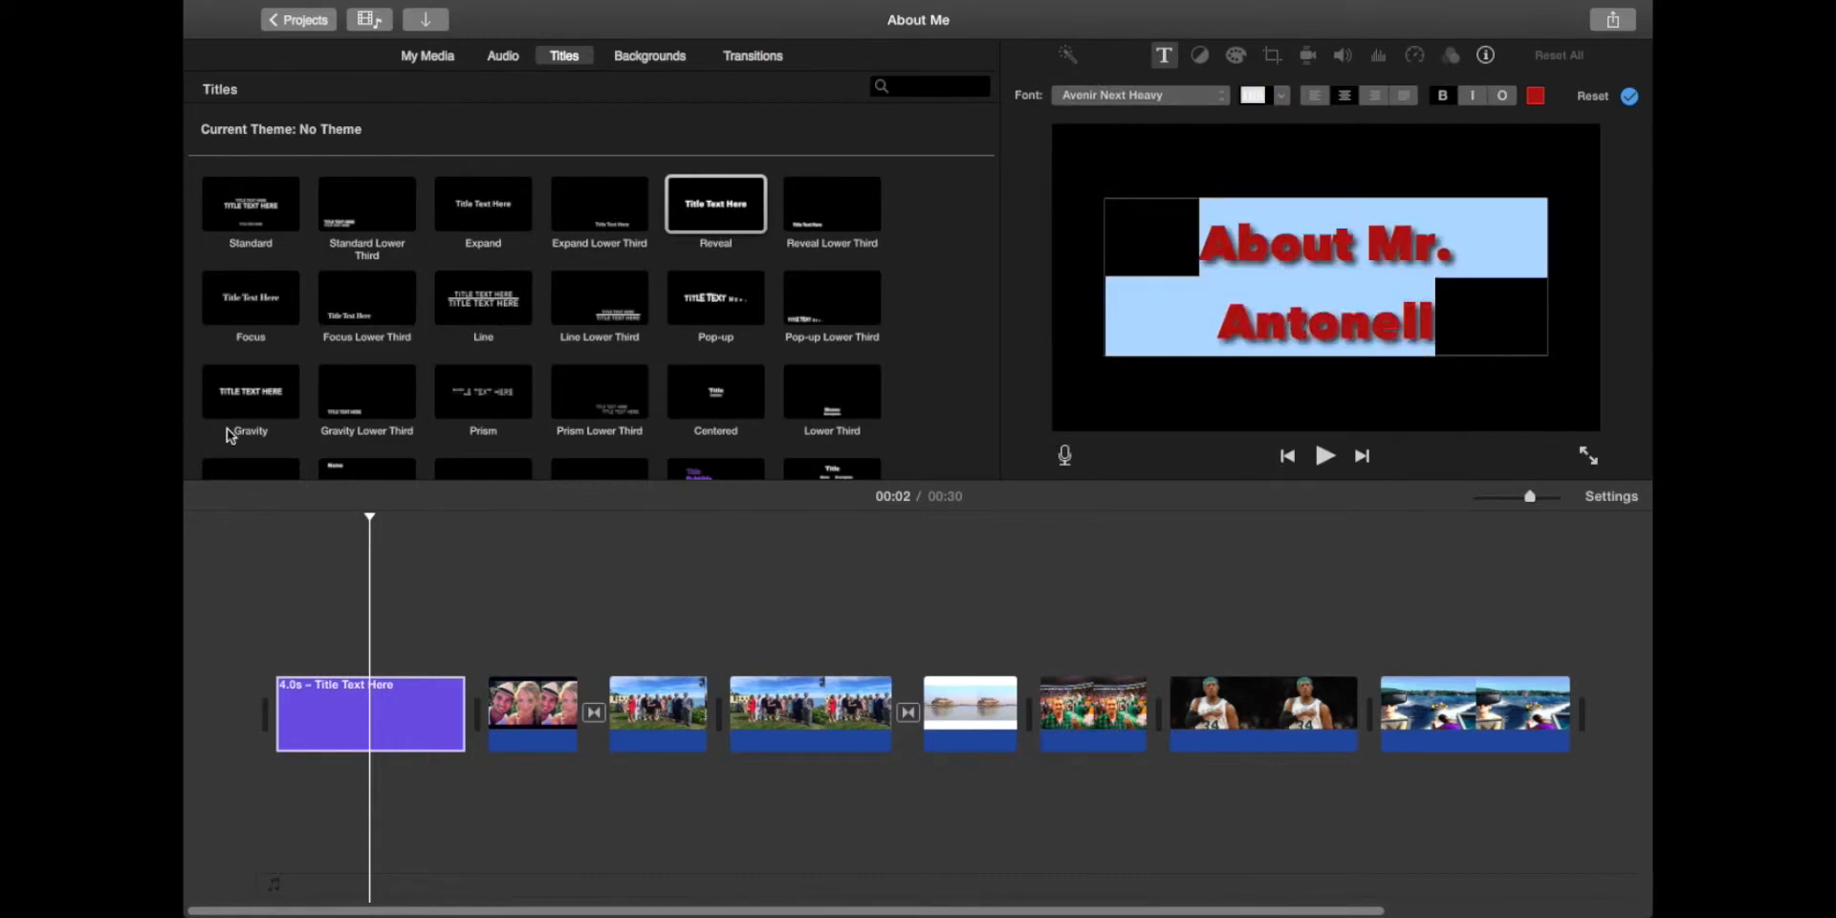
key(Tab)
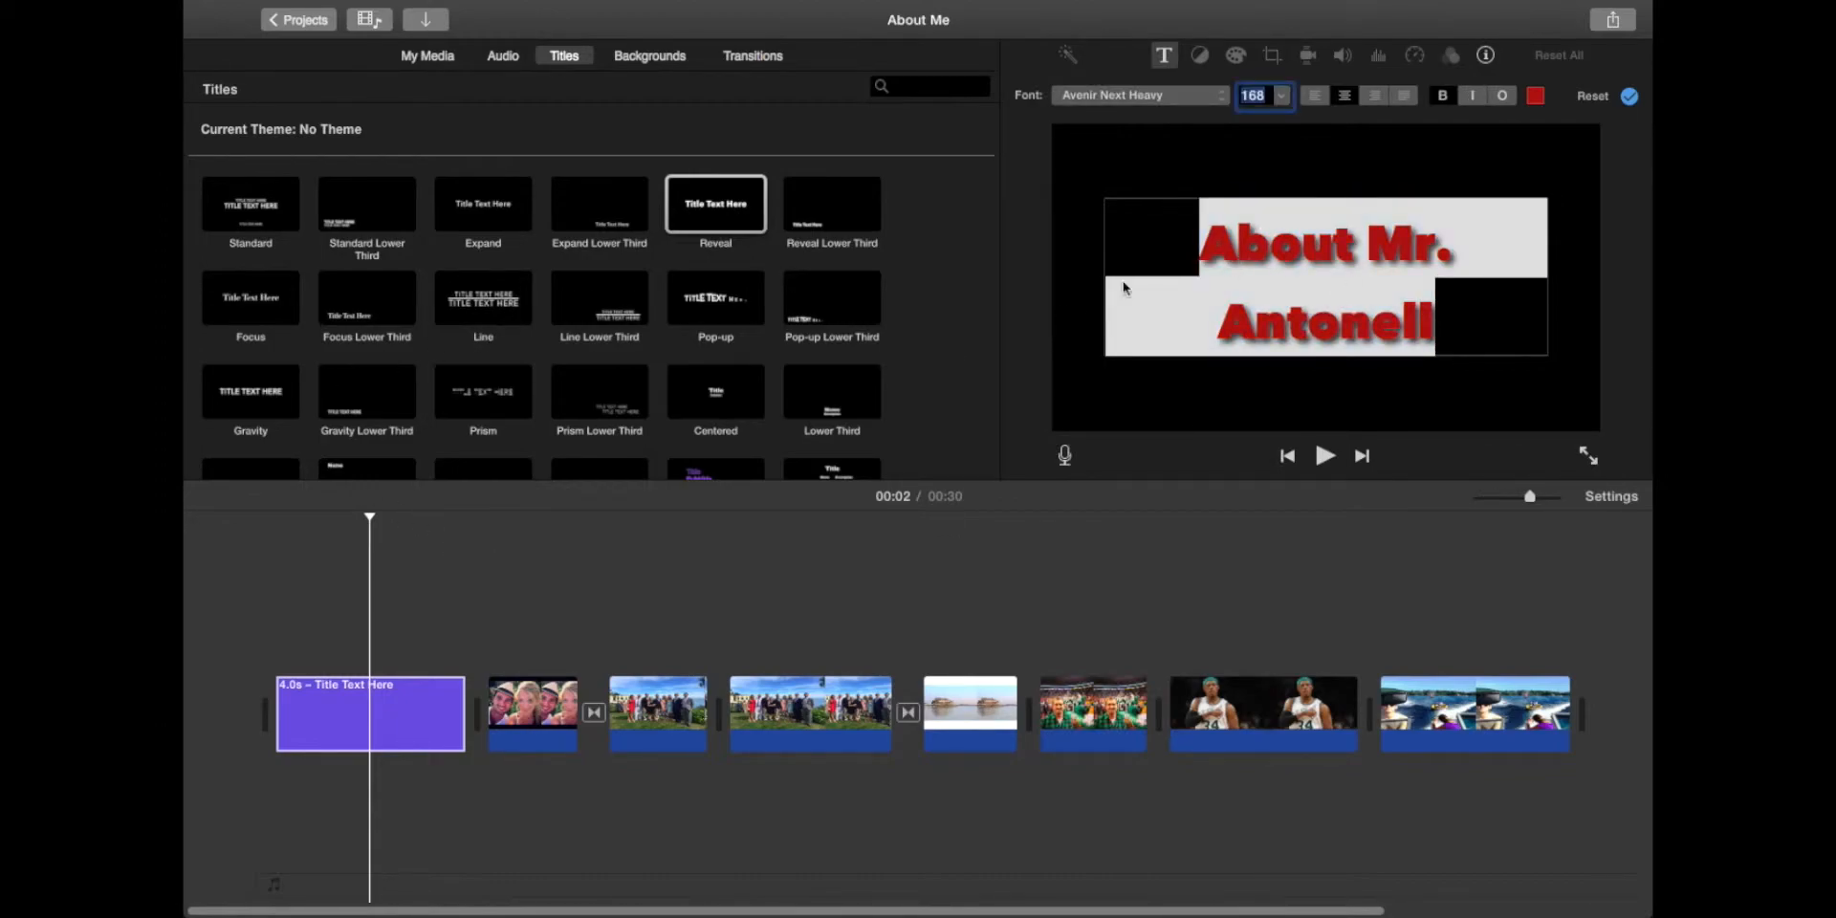
click(564, 647)
click(258, 563)
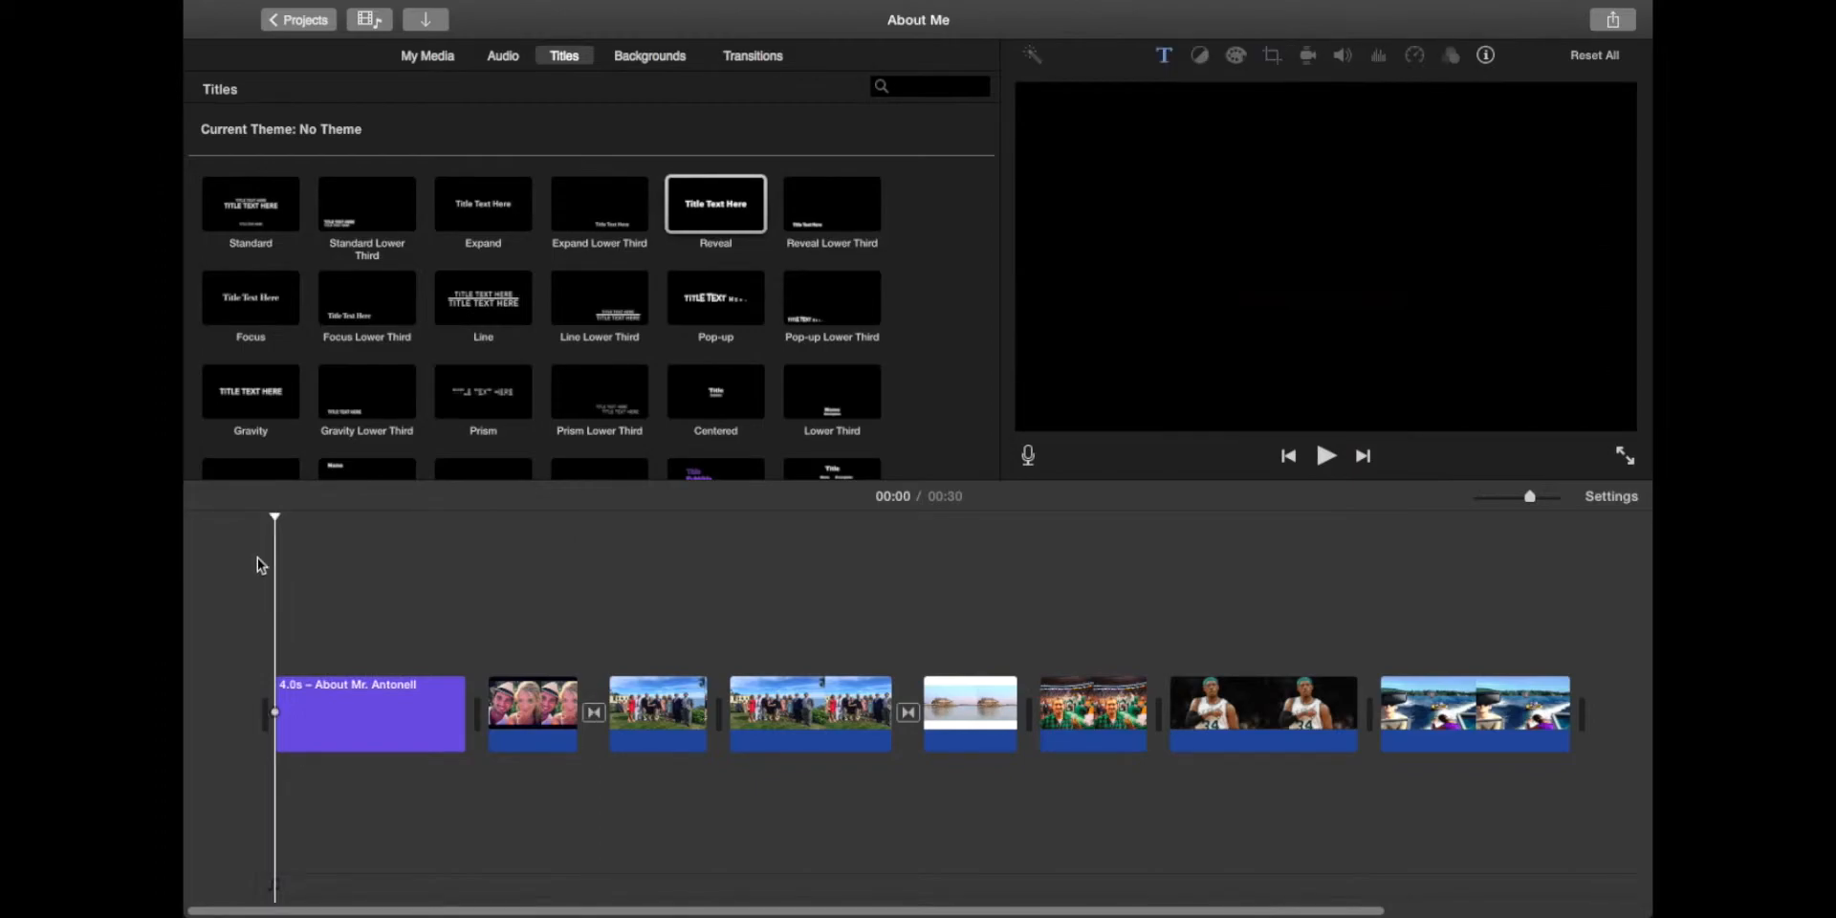
Step: Trim the opening title clip to 2.3 seconds and play it back to check
key(space)
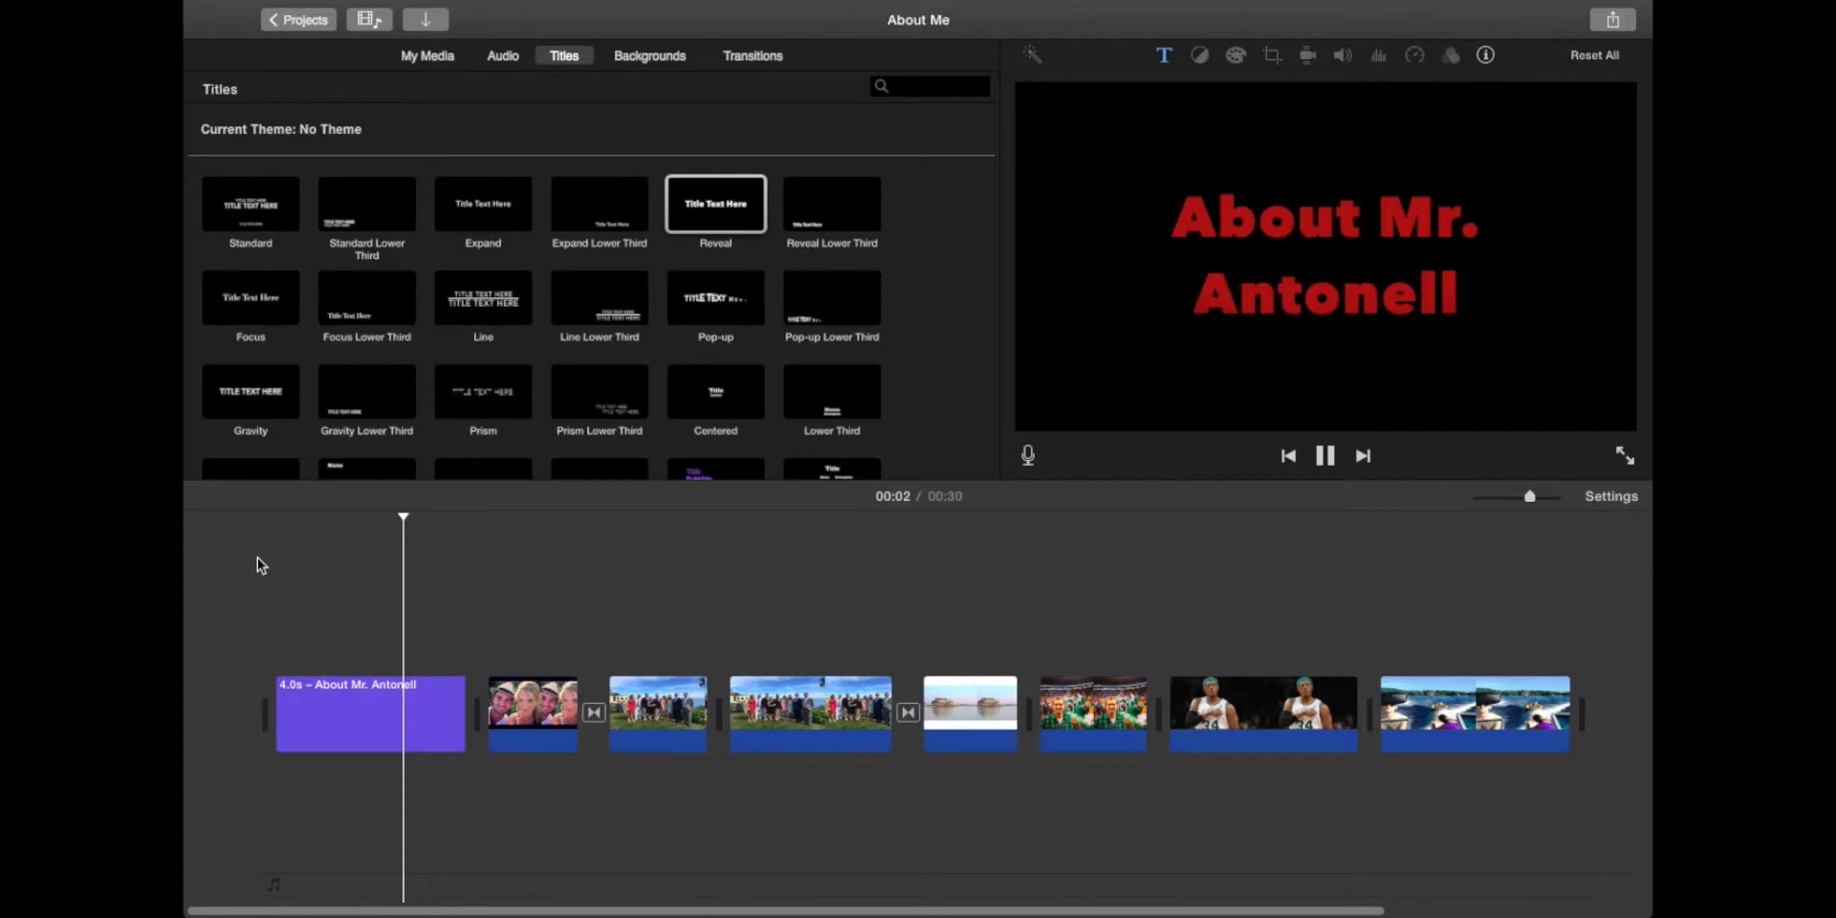
key(space)
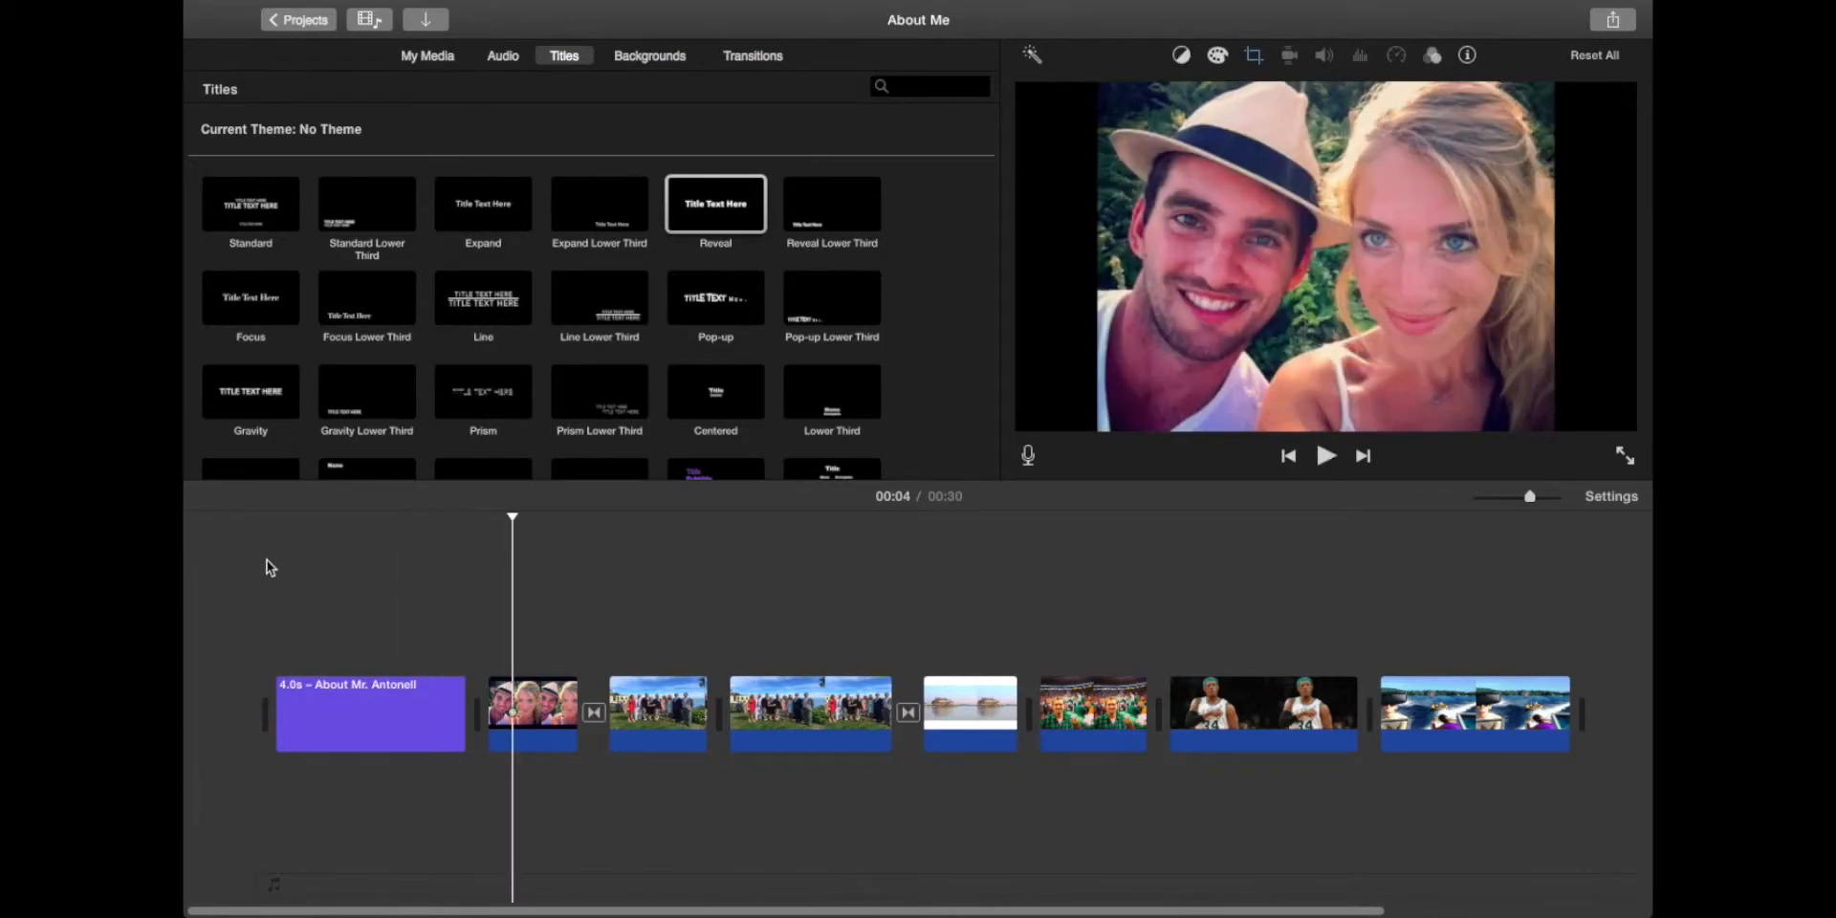
drag(463, 719, 408, 719)
click(243, 602)
key(space)
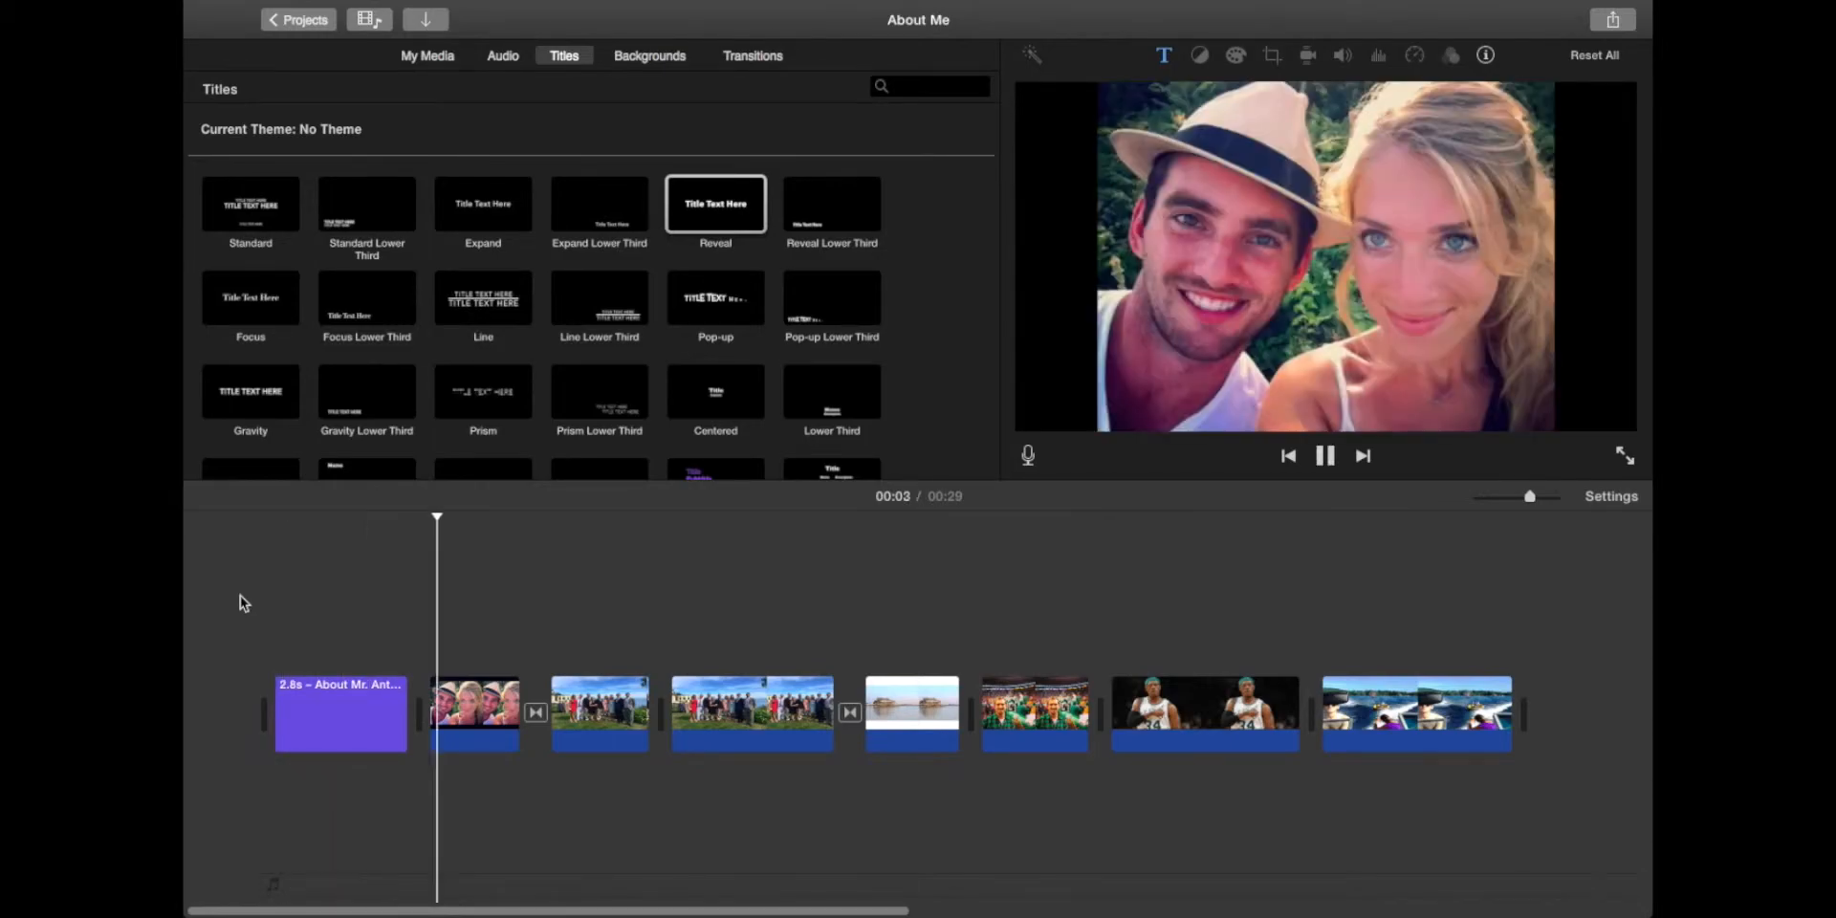
key(space)
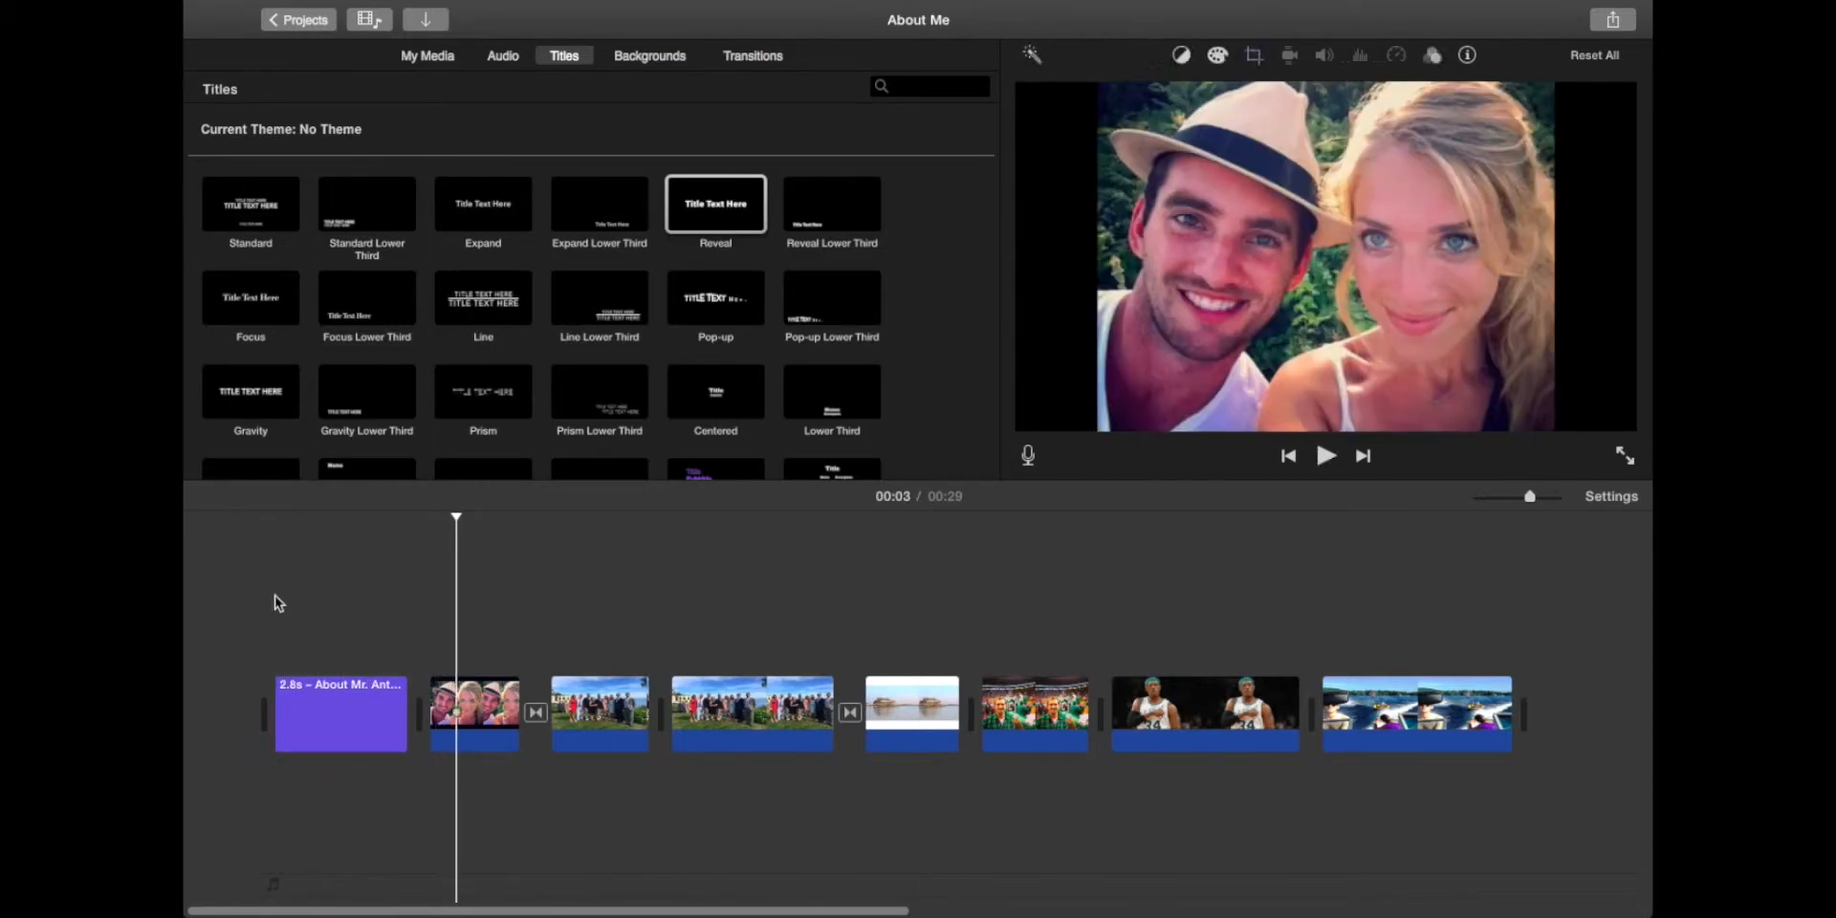
Step: Add a Fade to White transition before the couple clip and preview it
click(755, 54)
drag(600, 141, 428, 713)
click(350, 580)
key(space)
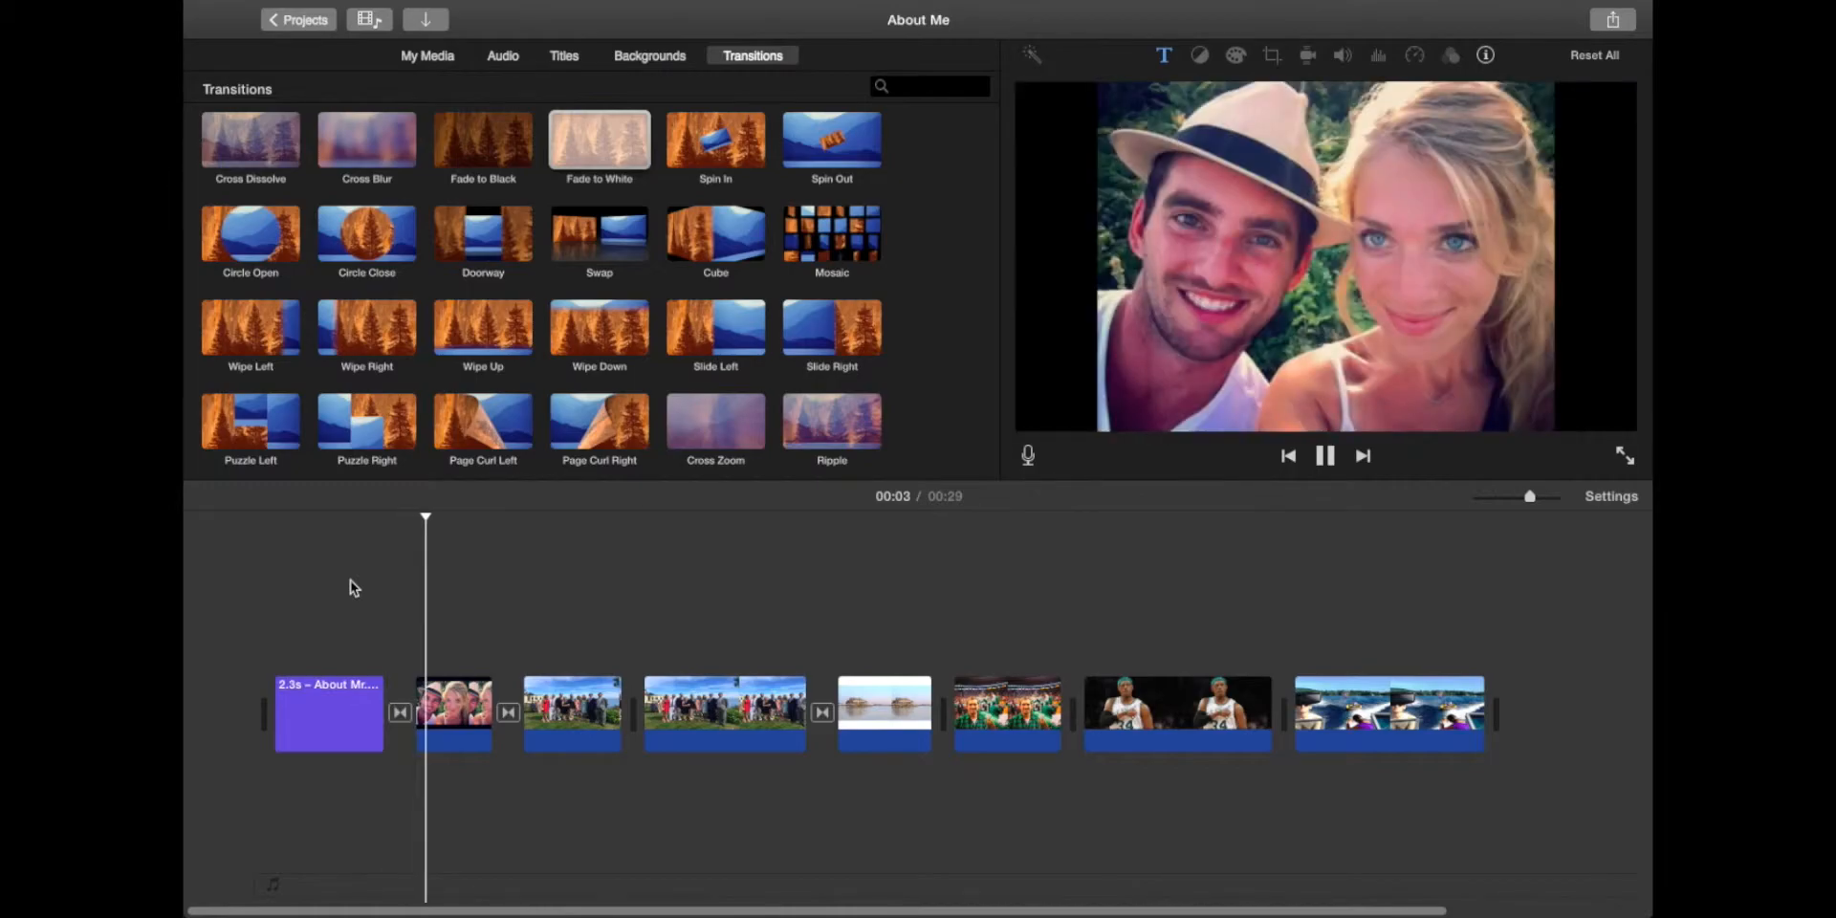
key(space)
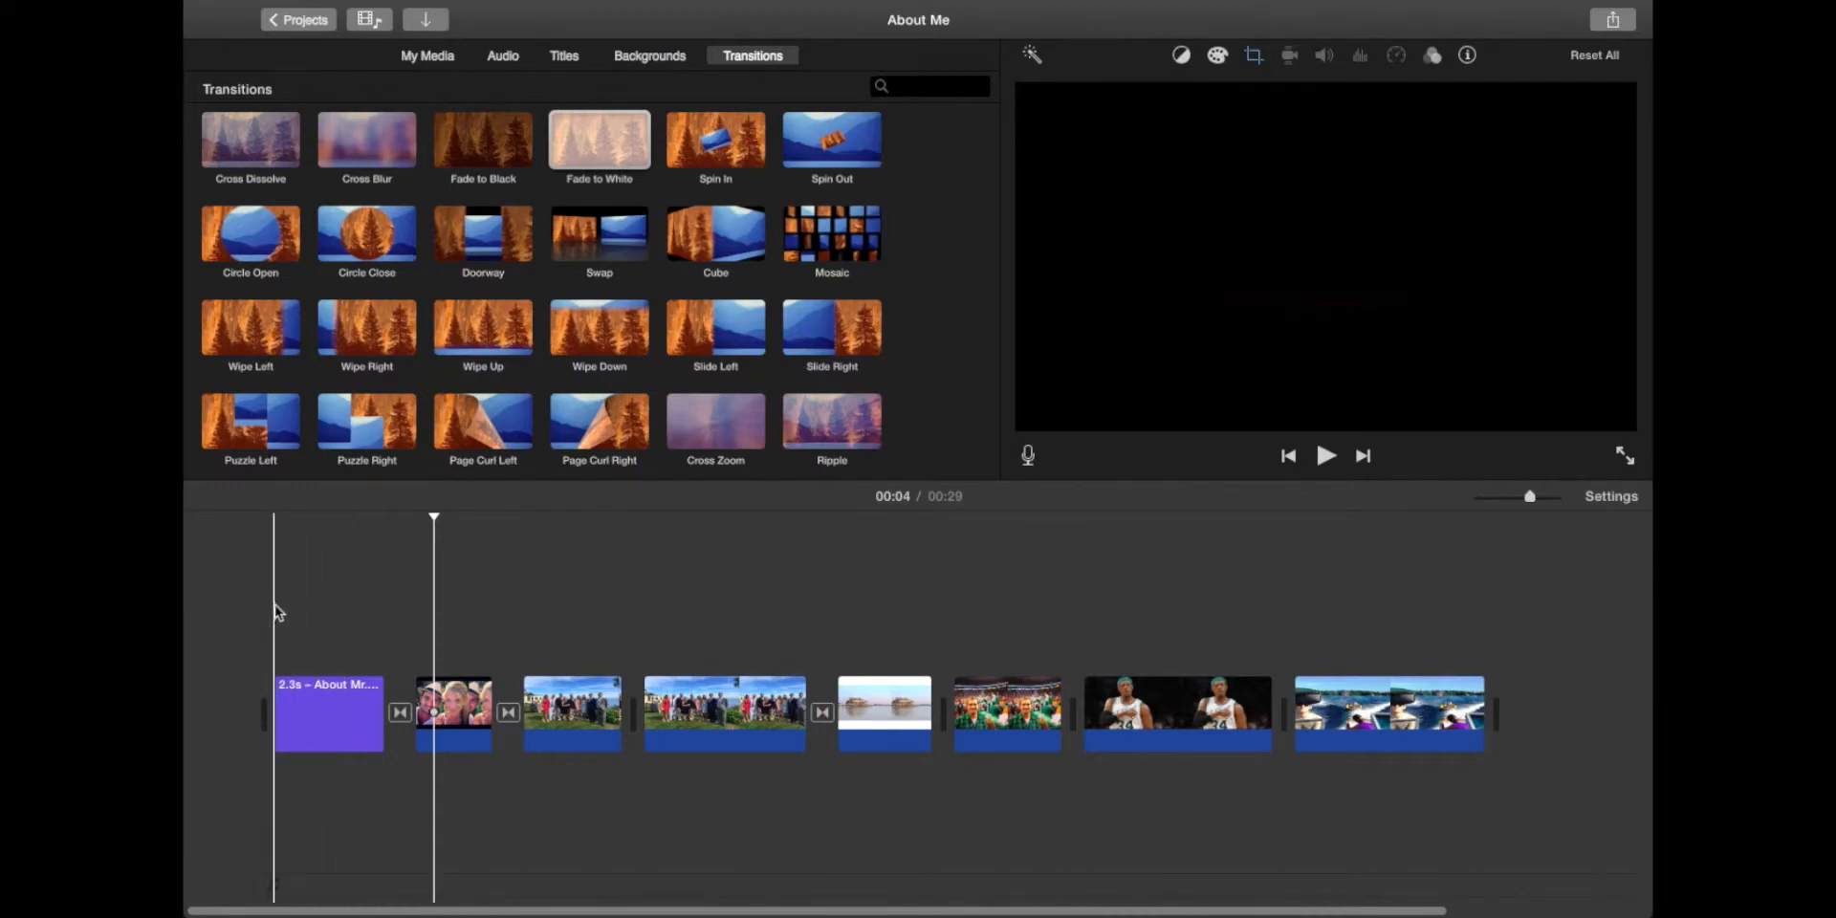
click(564, 57)
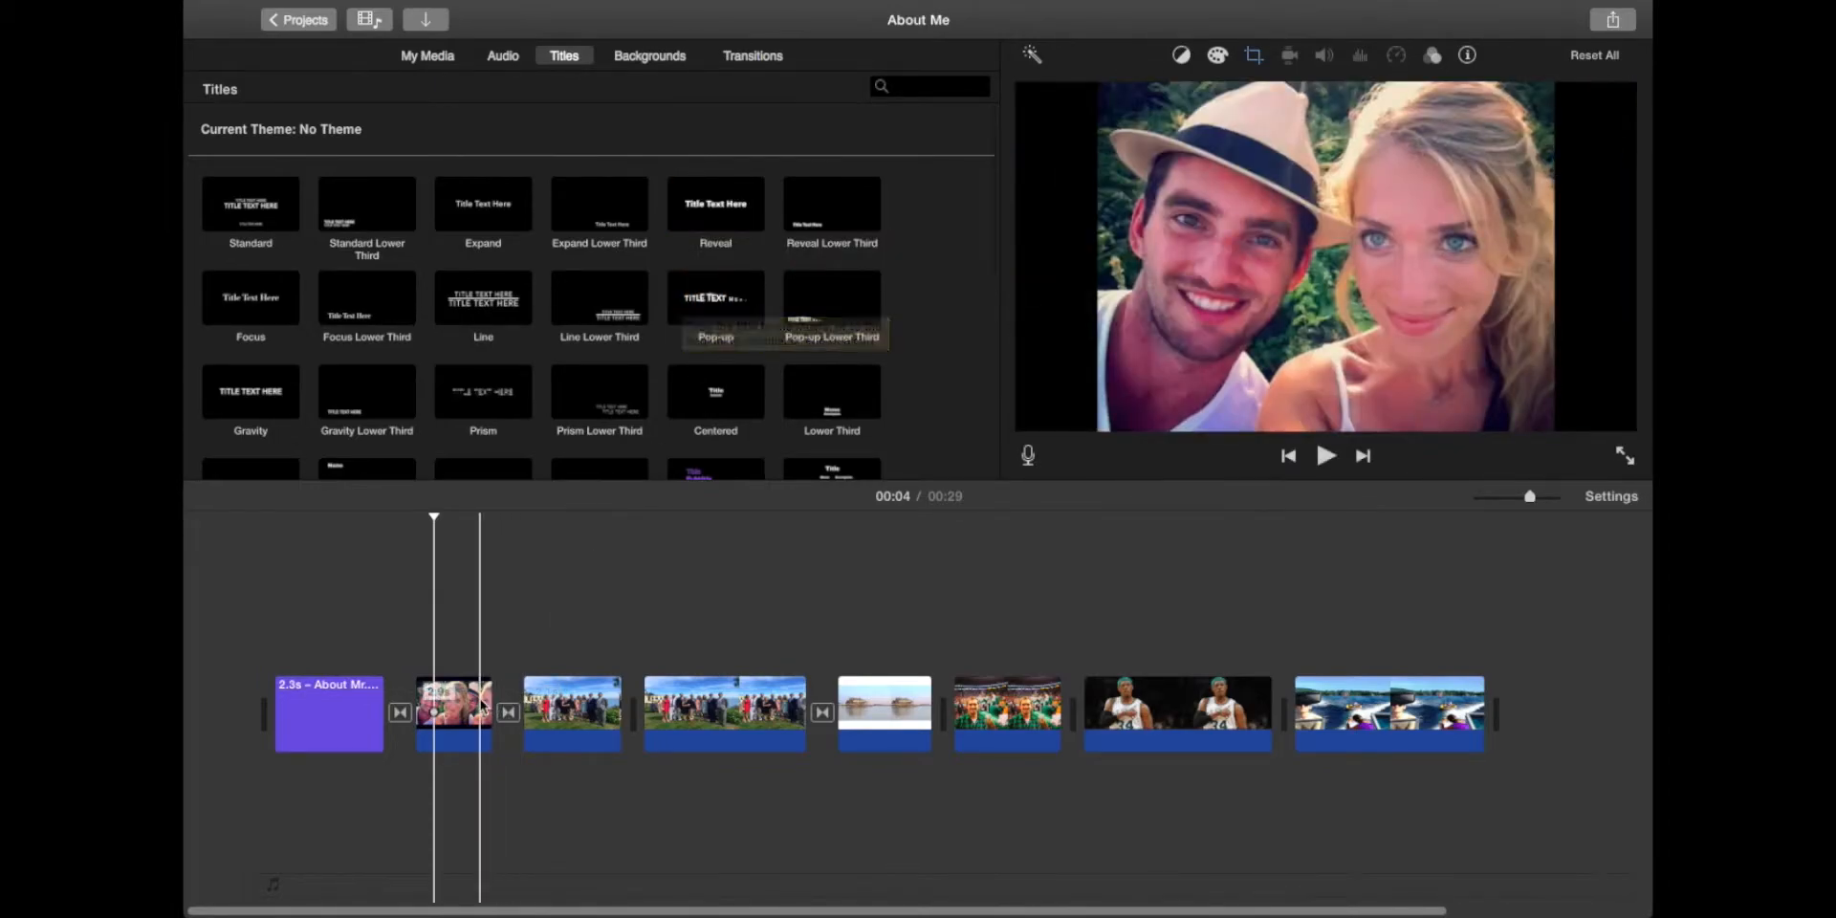
Step: Delete the extra group photo clip and find the Pop-up Lower Third title
click(588, 717)
key(Delete)
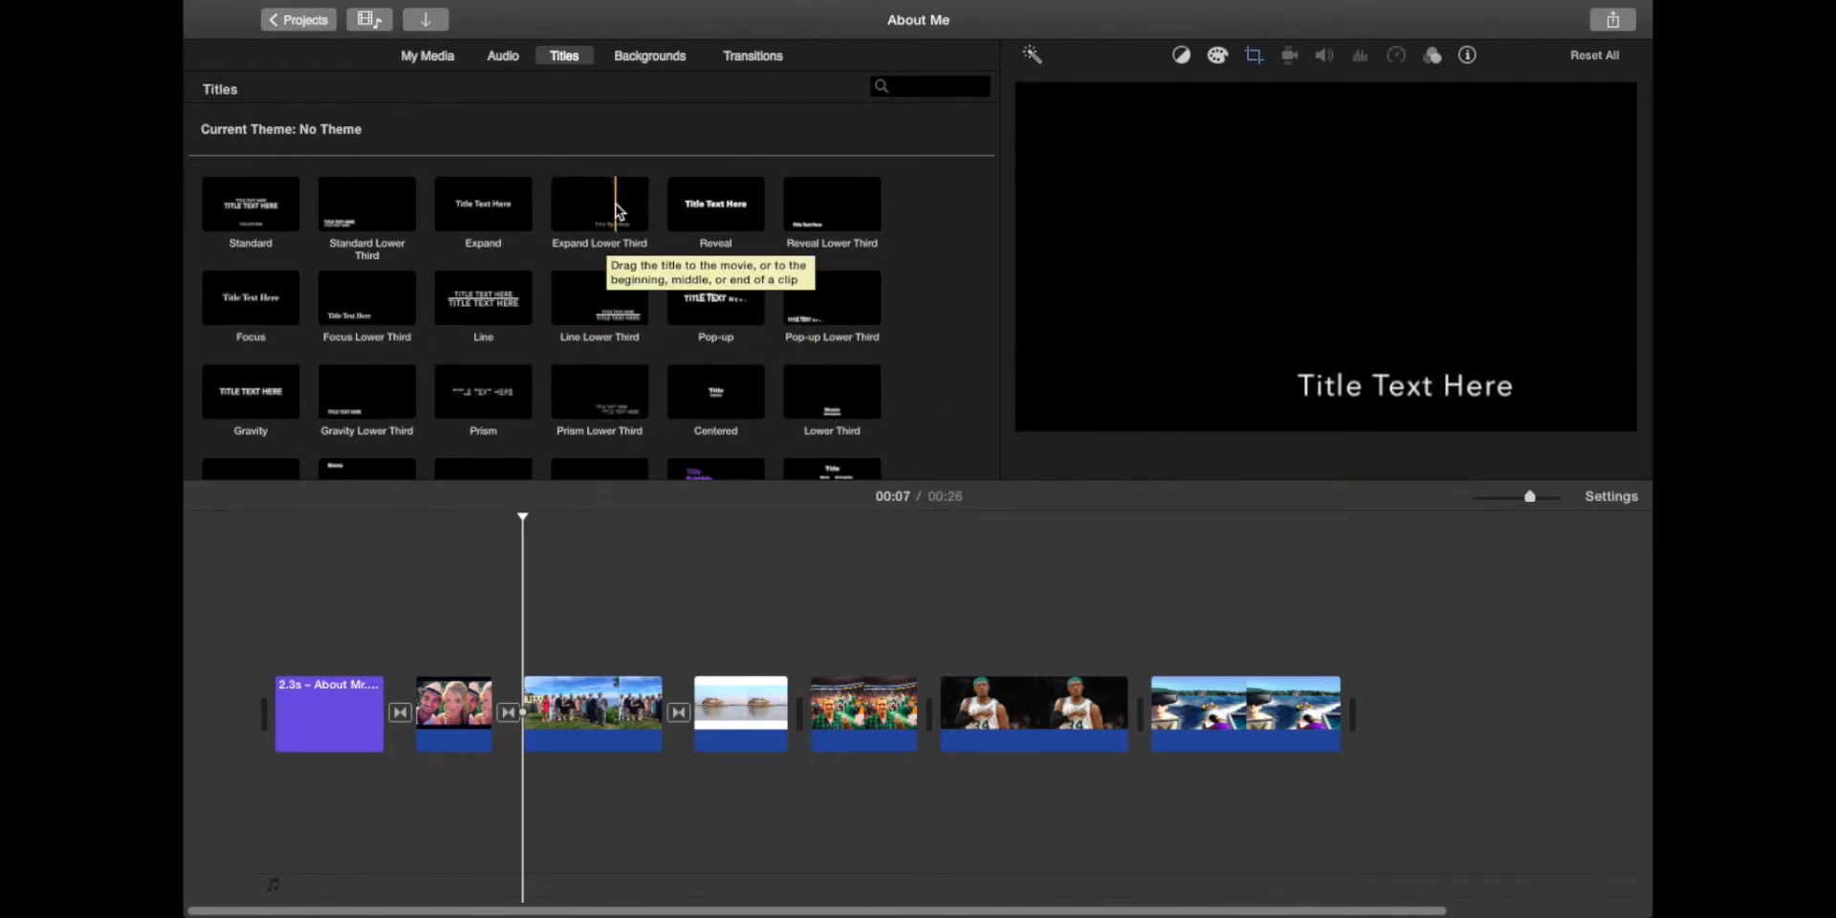
scroll(634, 209, down, 1)
mouse_move(832, 286)
mouse_down()
mouse_move(435, 686)
mouse_move(754, 322)
mouse_move(818, 291)
mouse_up()
click(501, 530)
key(space)
key(space)
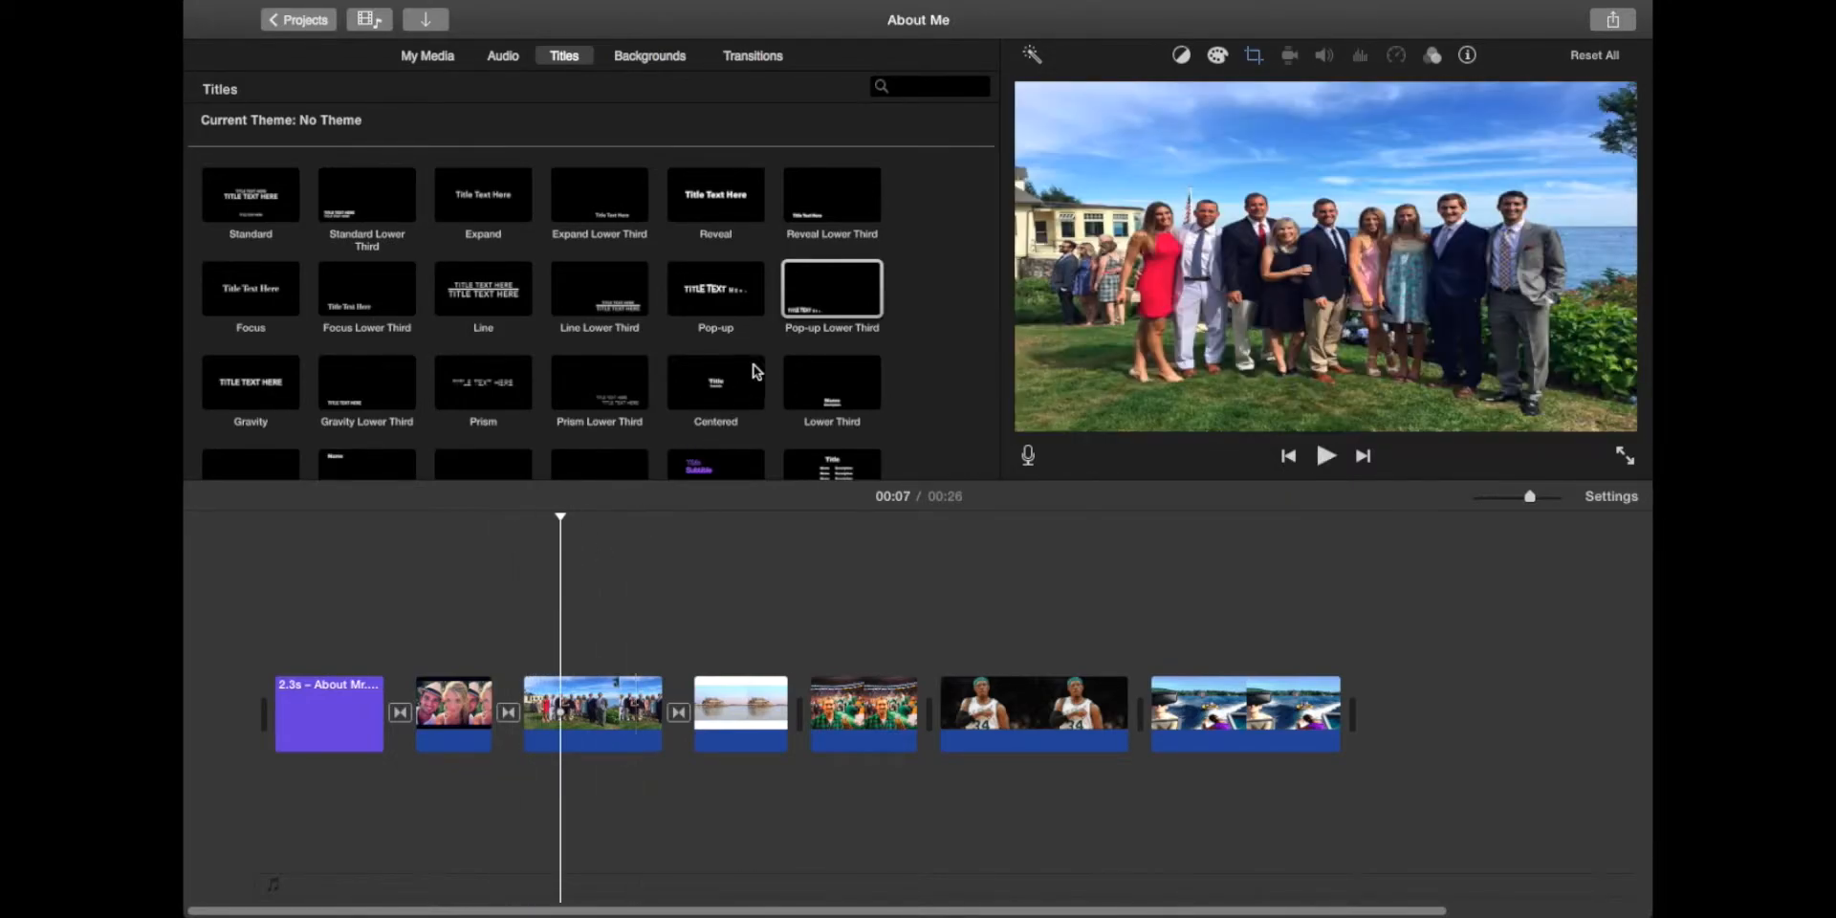
Step: Place a Pop-up Lower Third title over the family photo, aligned to its start
drag(820, 306, 568, 648)
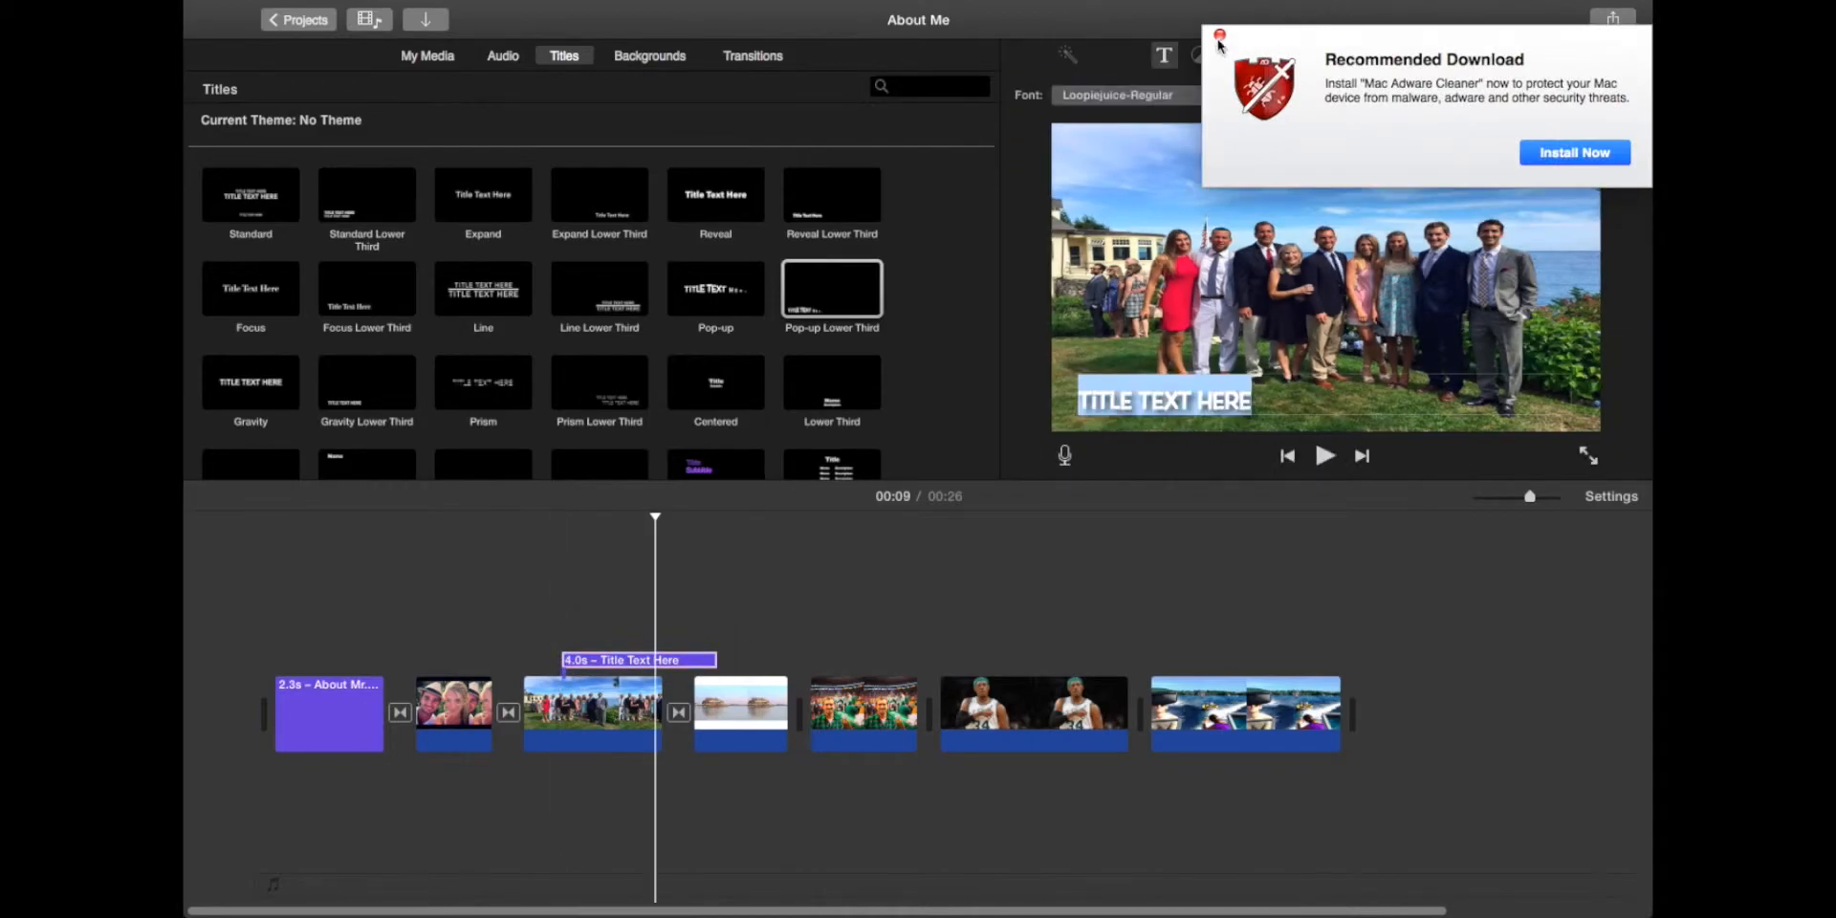
click(1219, 39)
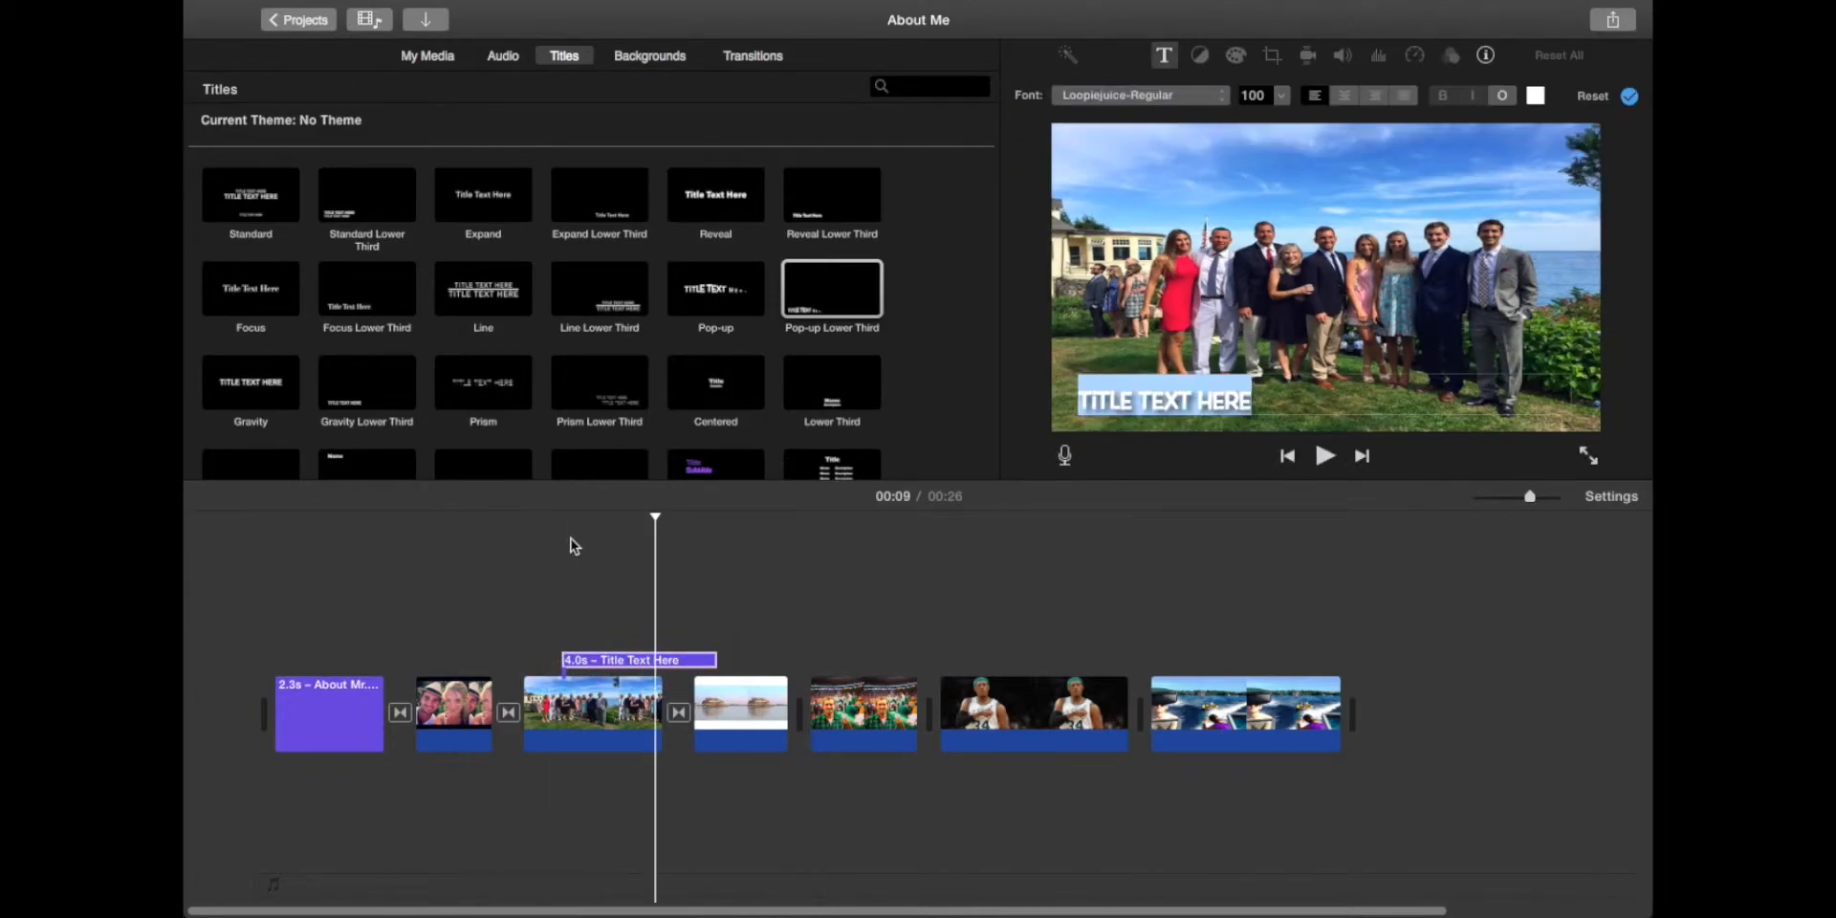
drag(610, 661, 574, 664)
click(496, 571)
key(space)
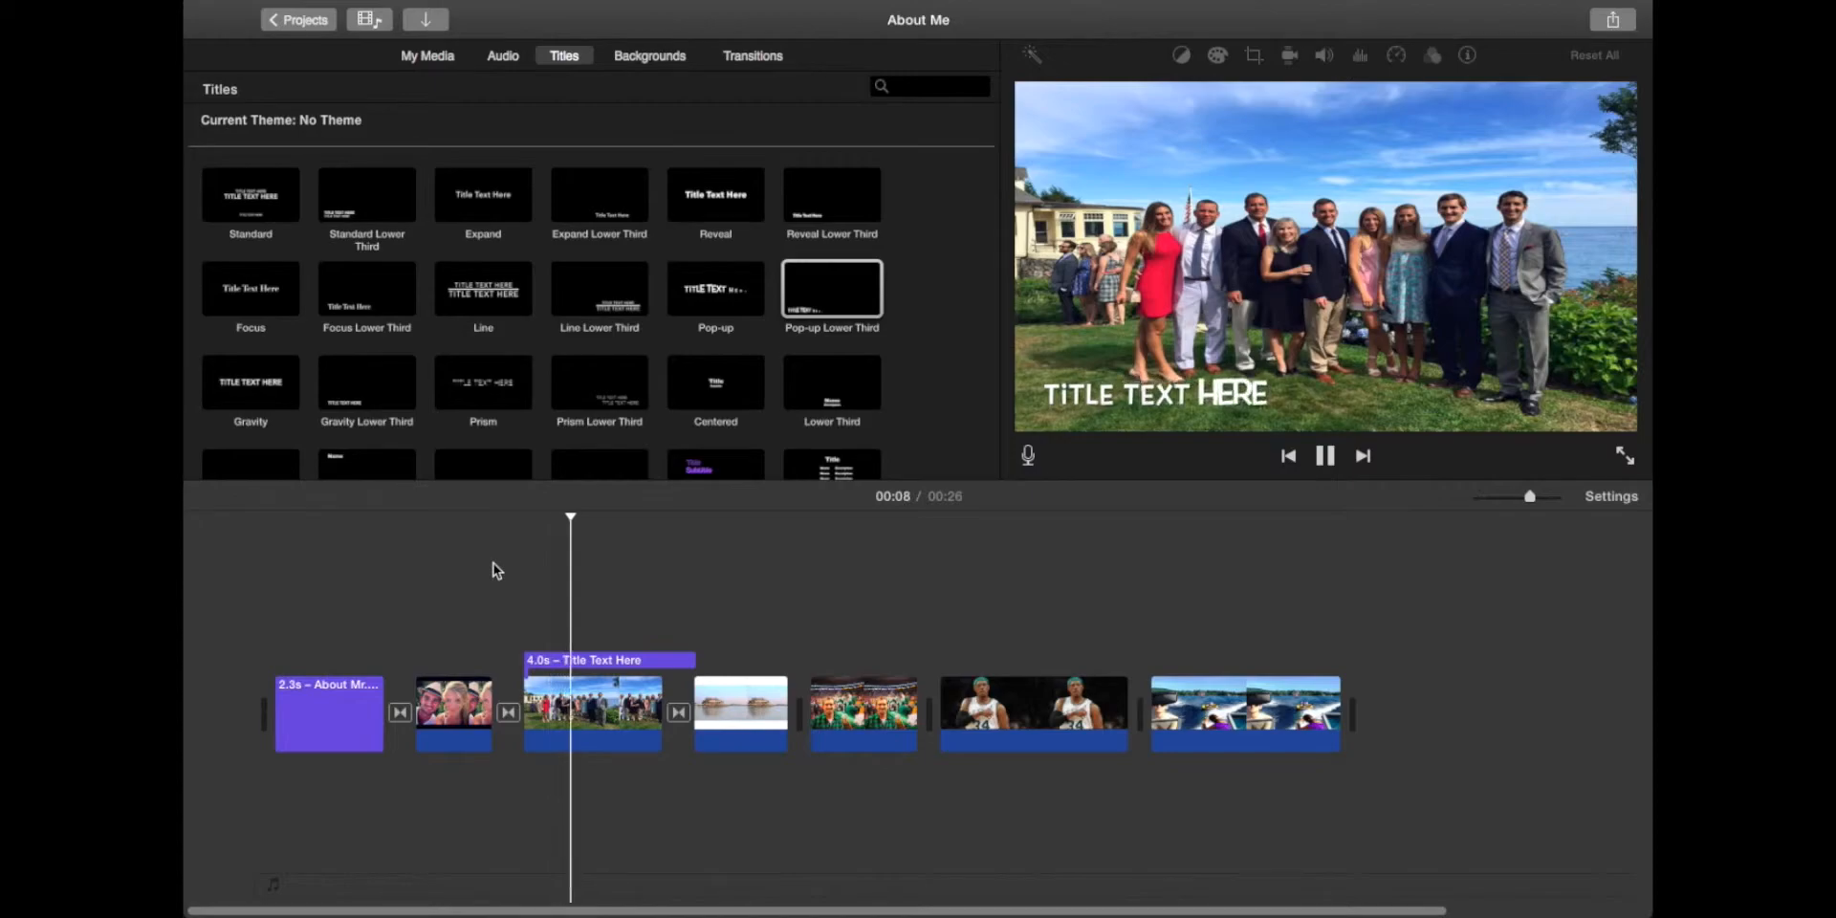
Step: Test the lower-third starting later, then move it back to start with the family photo
click(567, 659)
drag(567, 659, 595, 659)
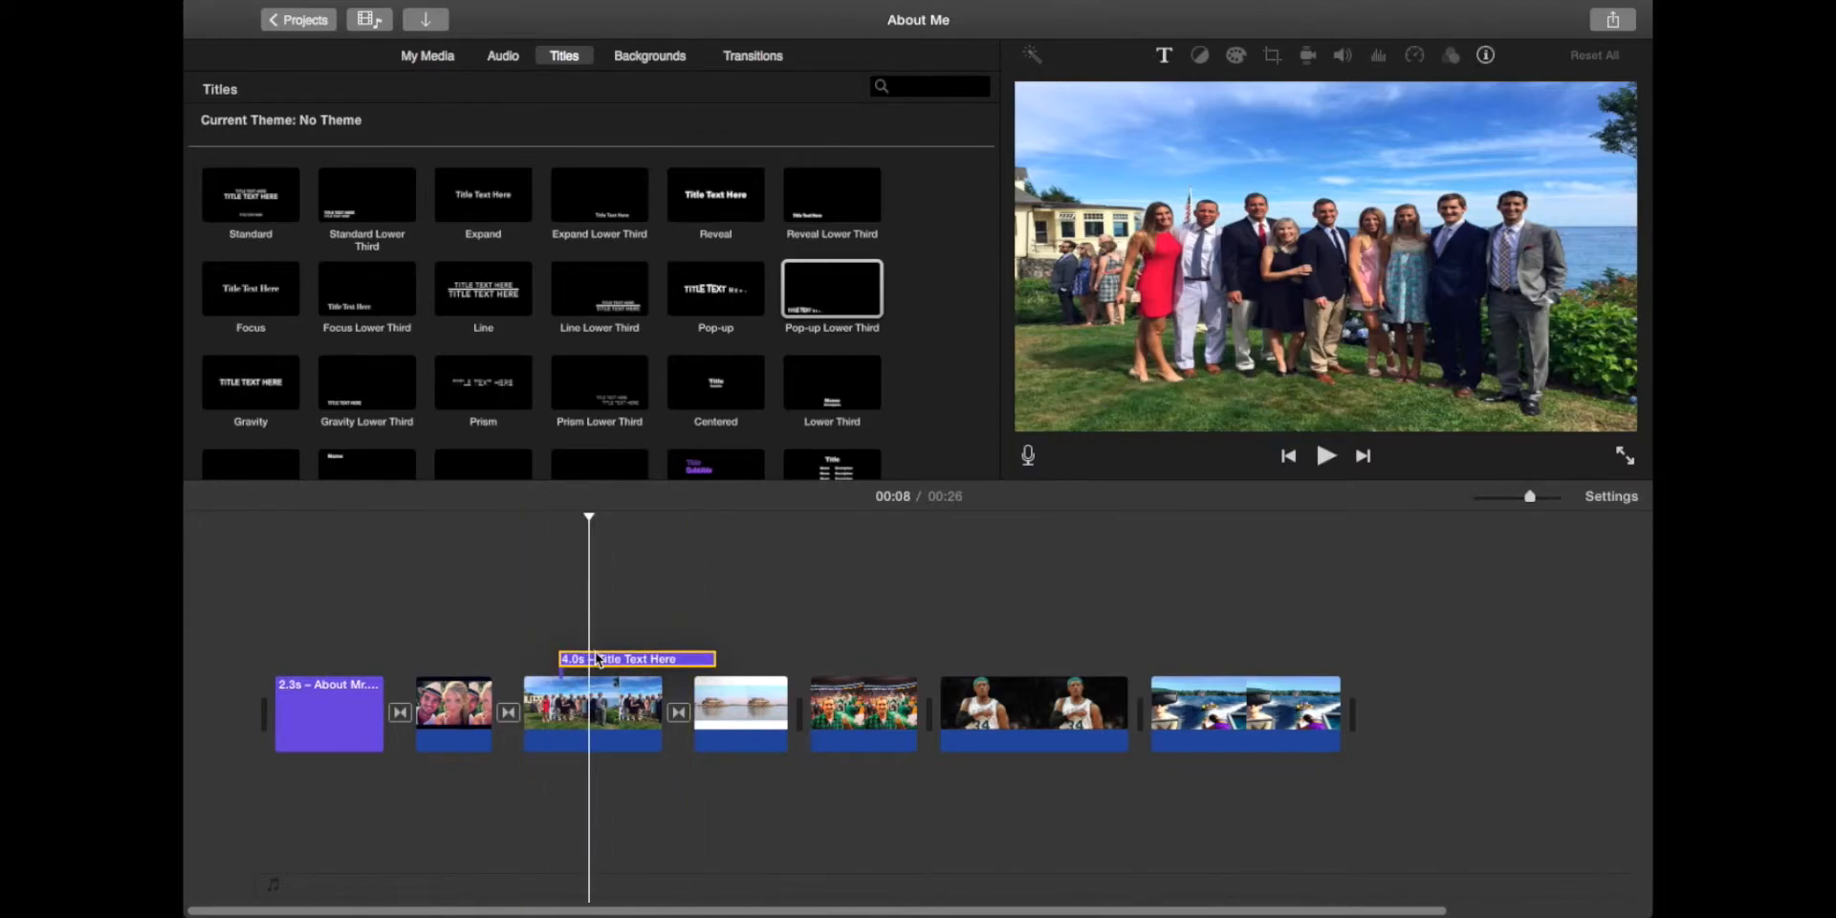
click(515, 604)
key(space)
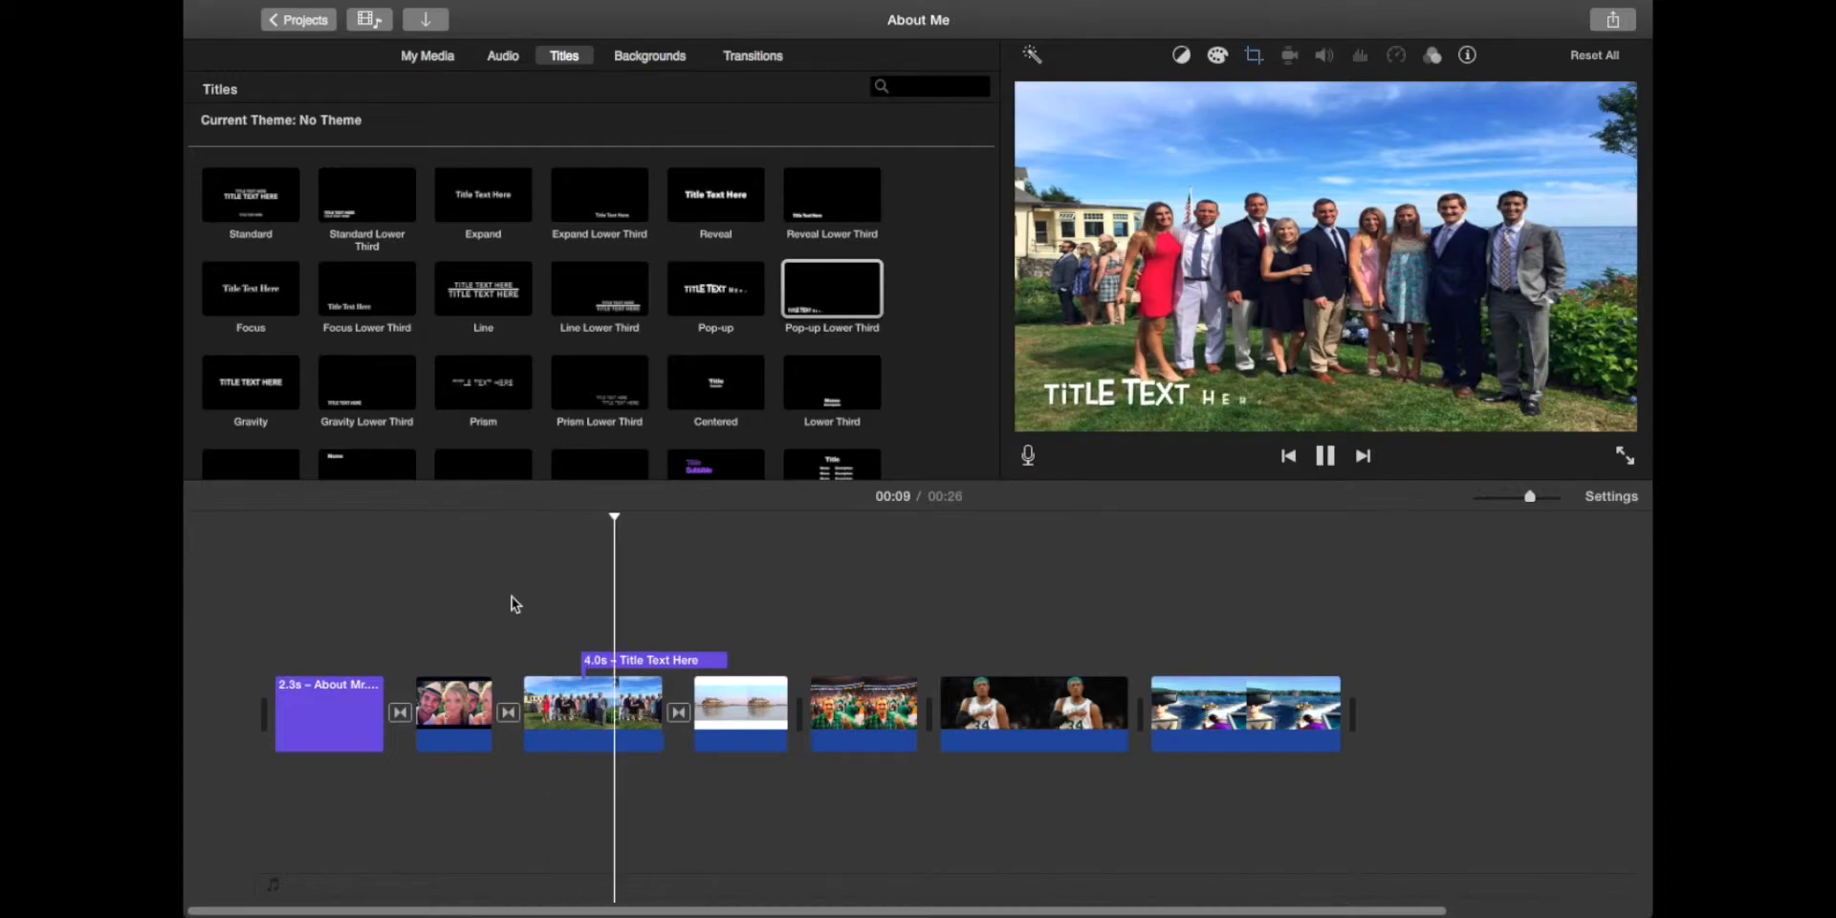
key(space)
mouse_move(620, 660)
mouse_down()
mouse_move(575, 664)
mouse_move(592, 664)
mouse_up()
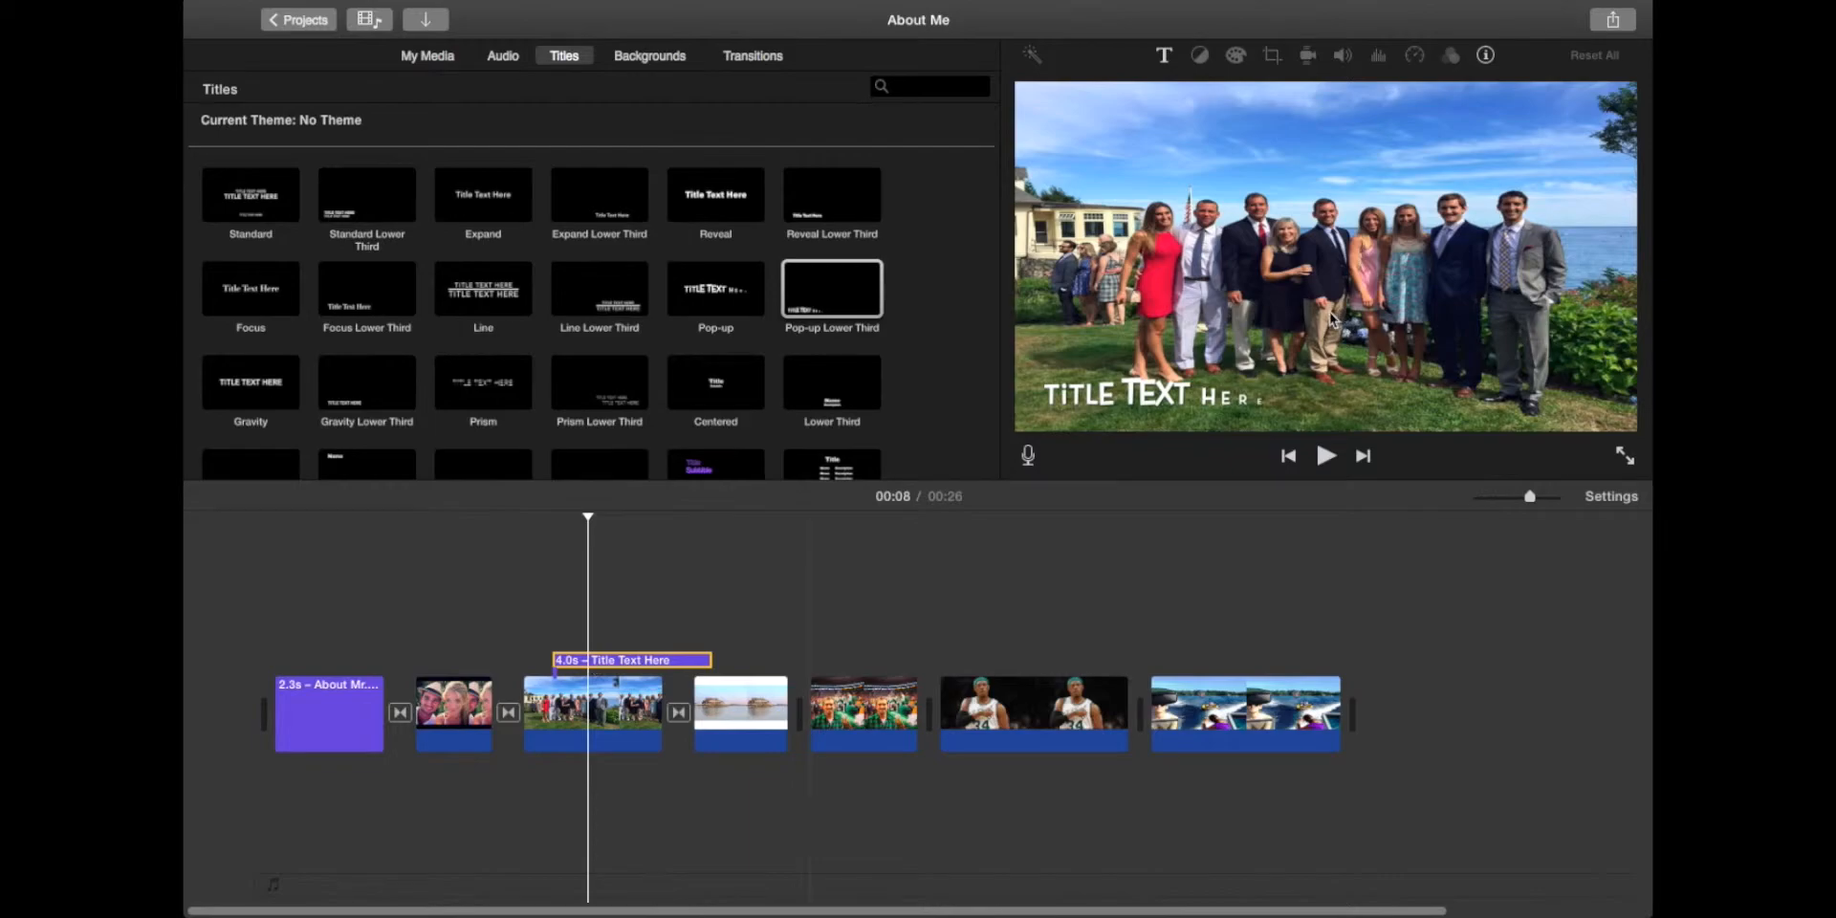
Step: Replace the lower-third's 'Title Text Here' placeholder with 'Meet My Family' and preview it
double_click(1155, 390)
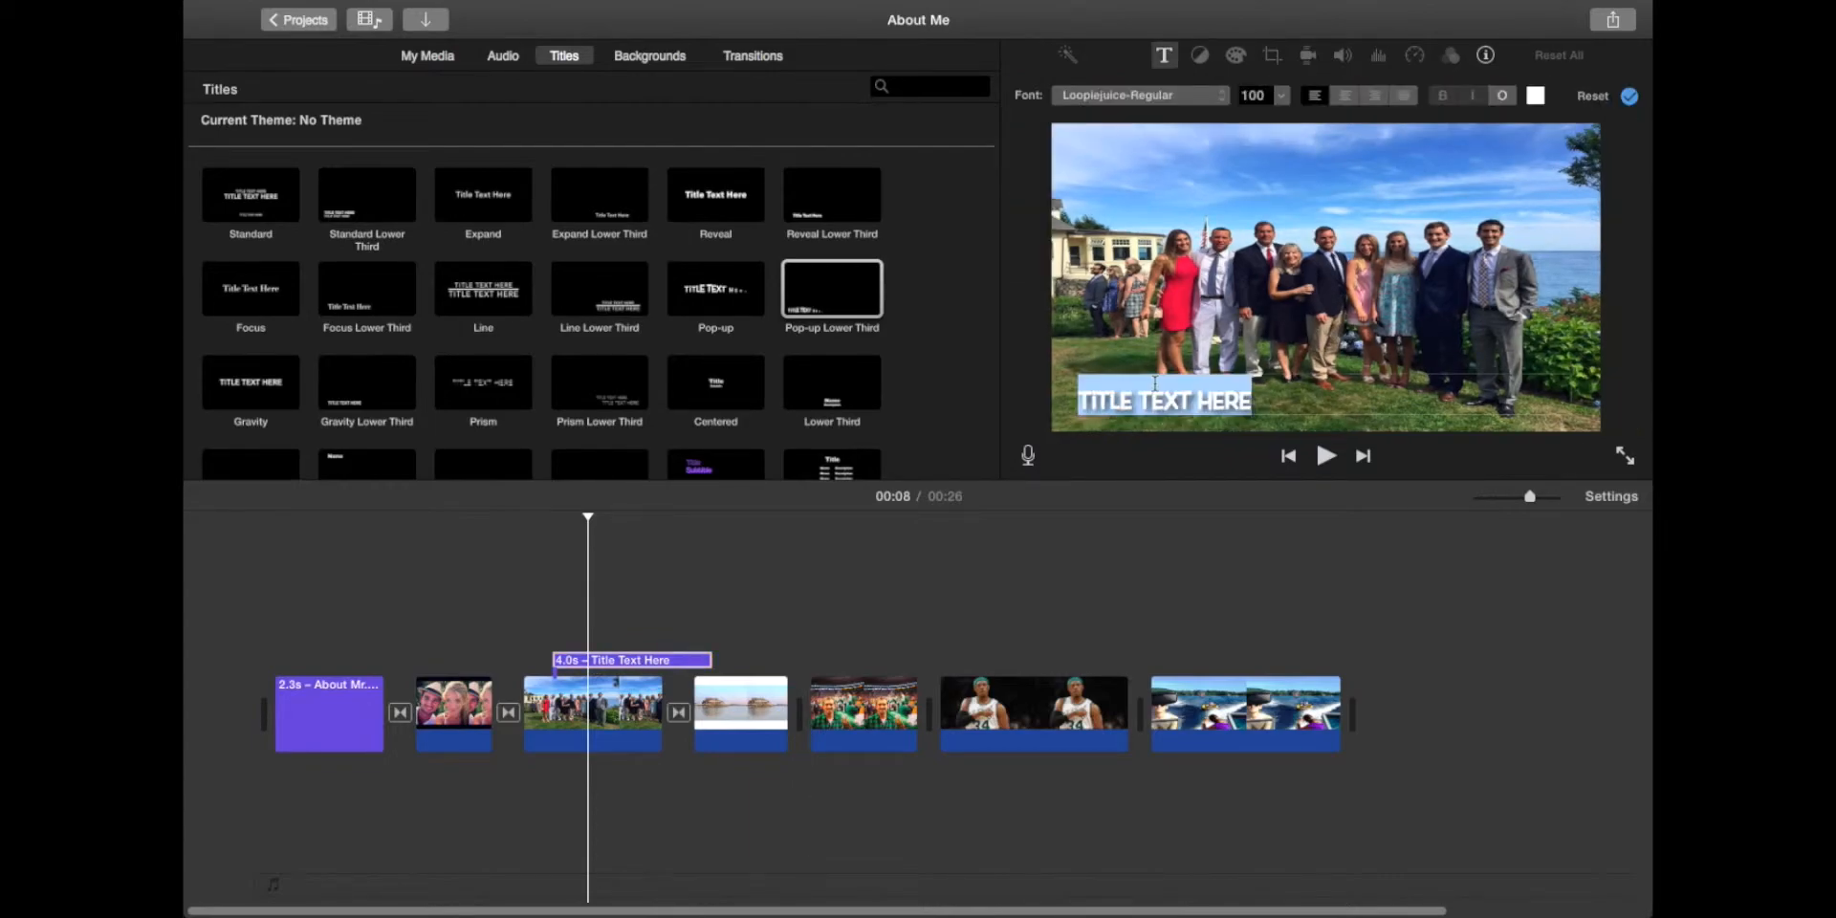
text(MEET MY FAMiLY)
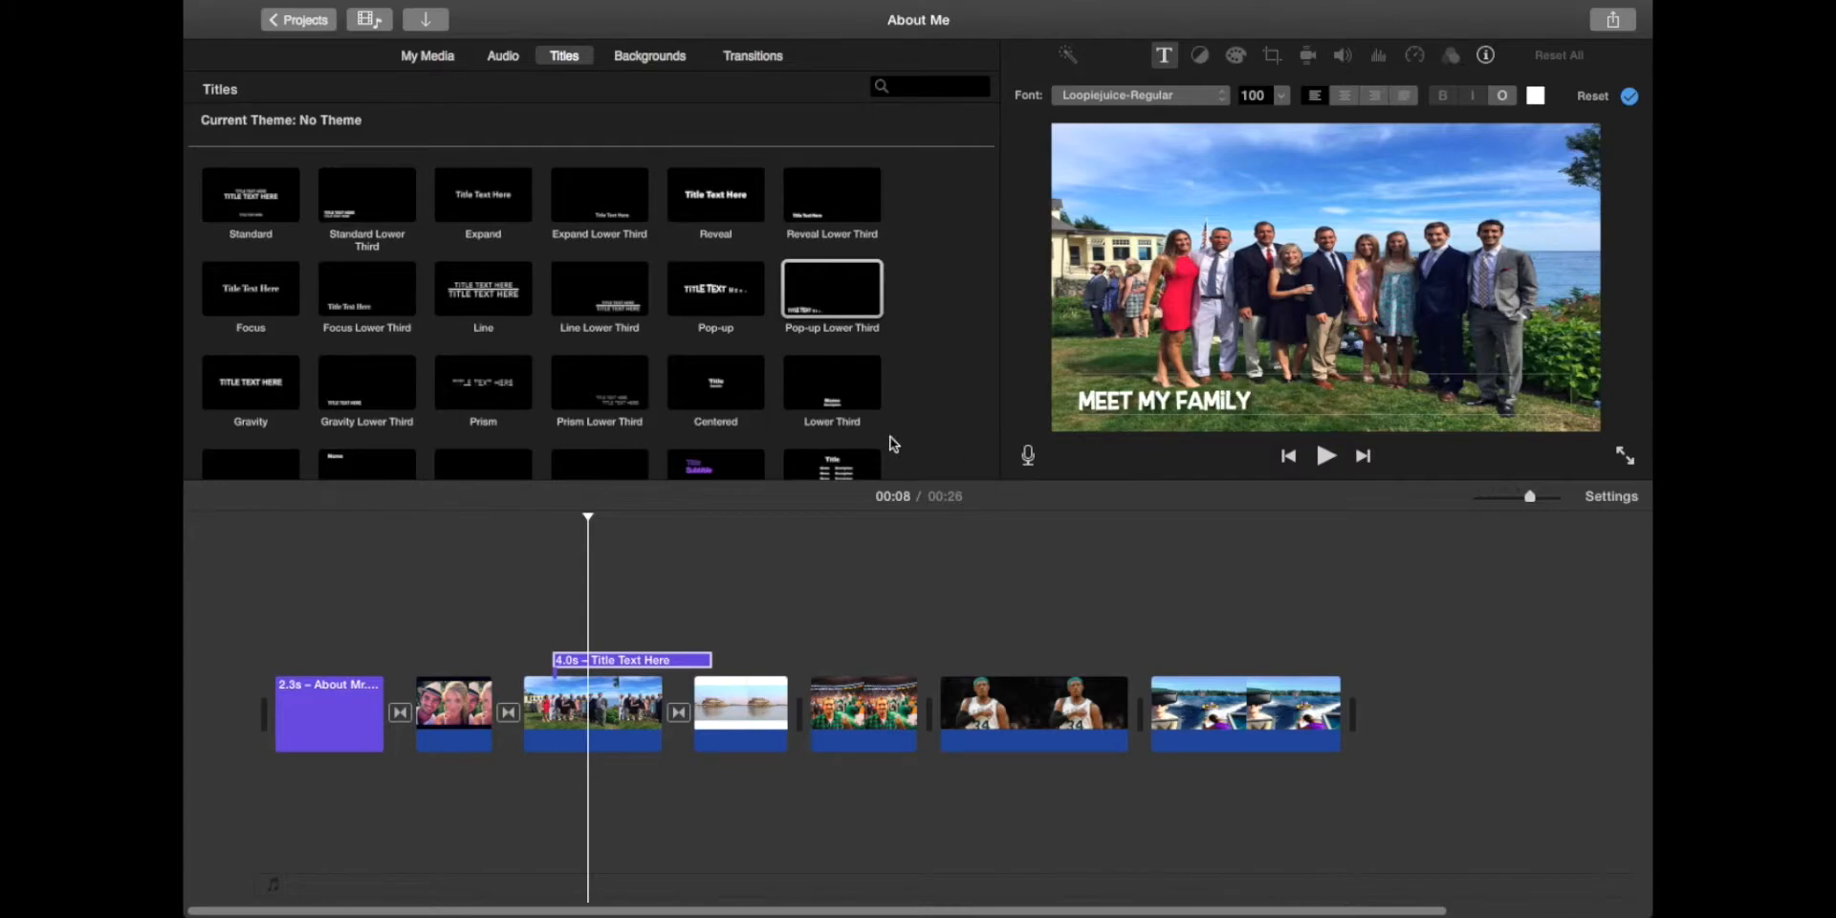
click(533, 529)
key(space)
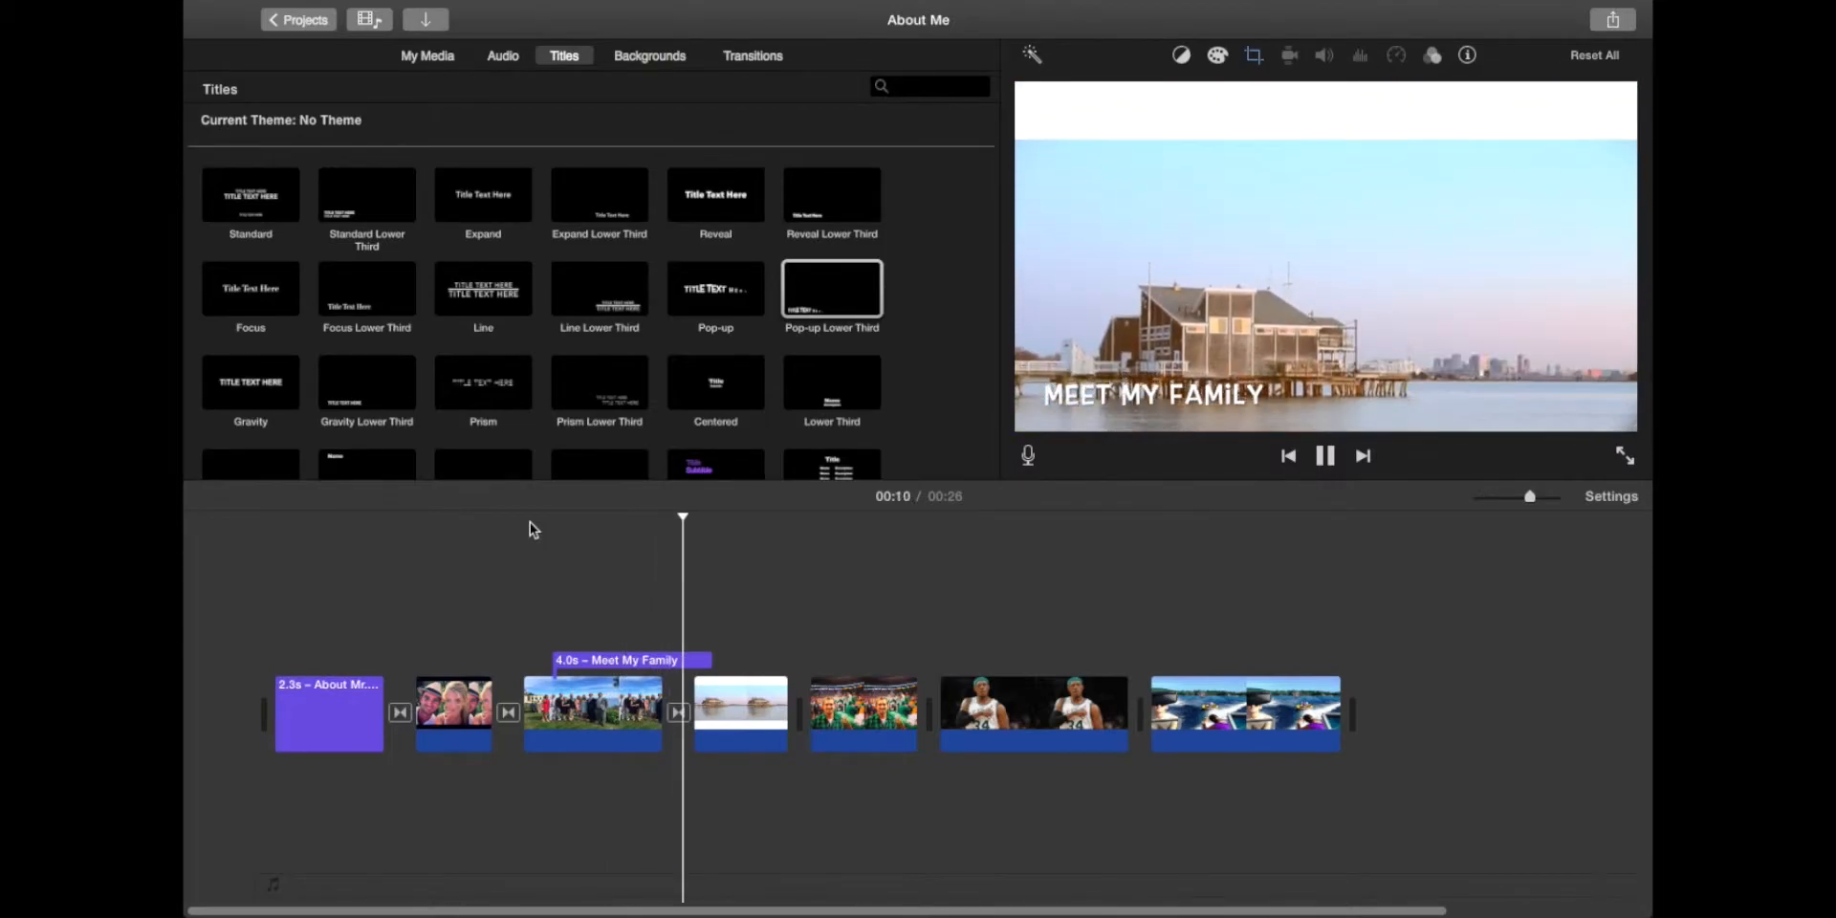
key(space)
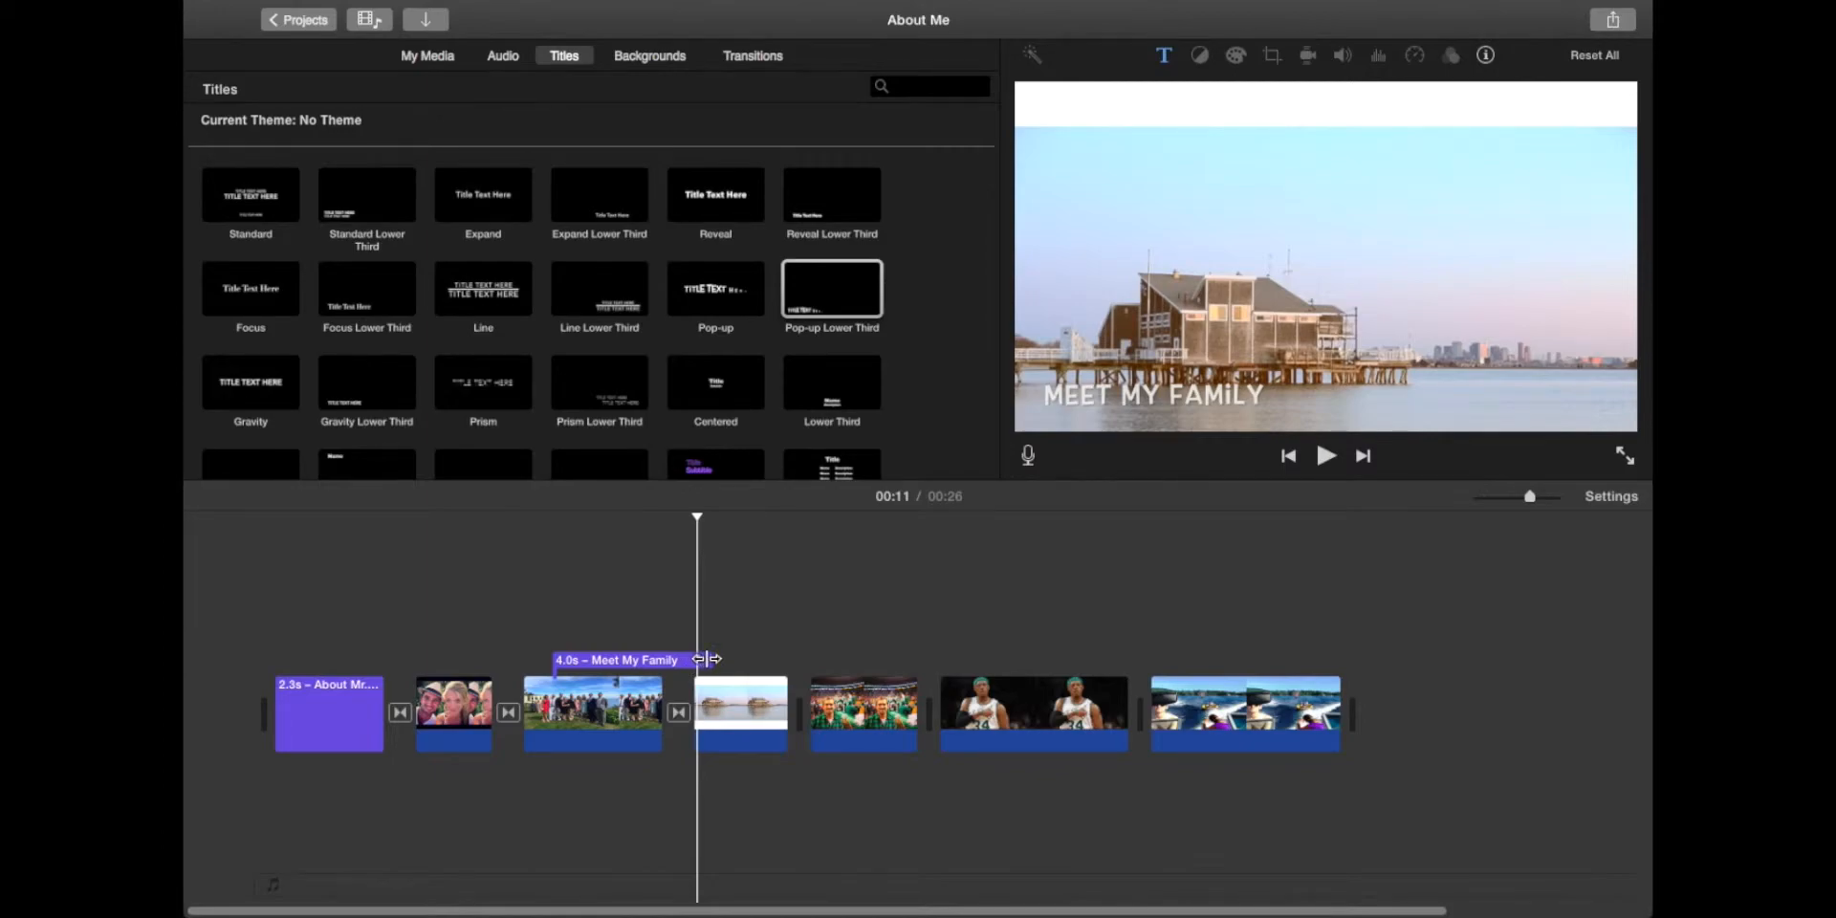
Step: Cut the 'Meet My Family' lower-third to 2.3 seconds and replay the movie from the beginning
drag(701, 660, 917, 660)
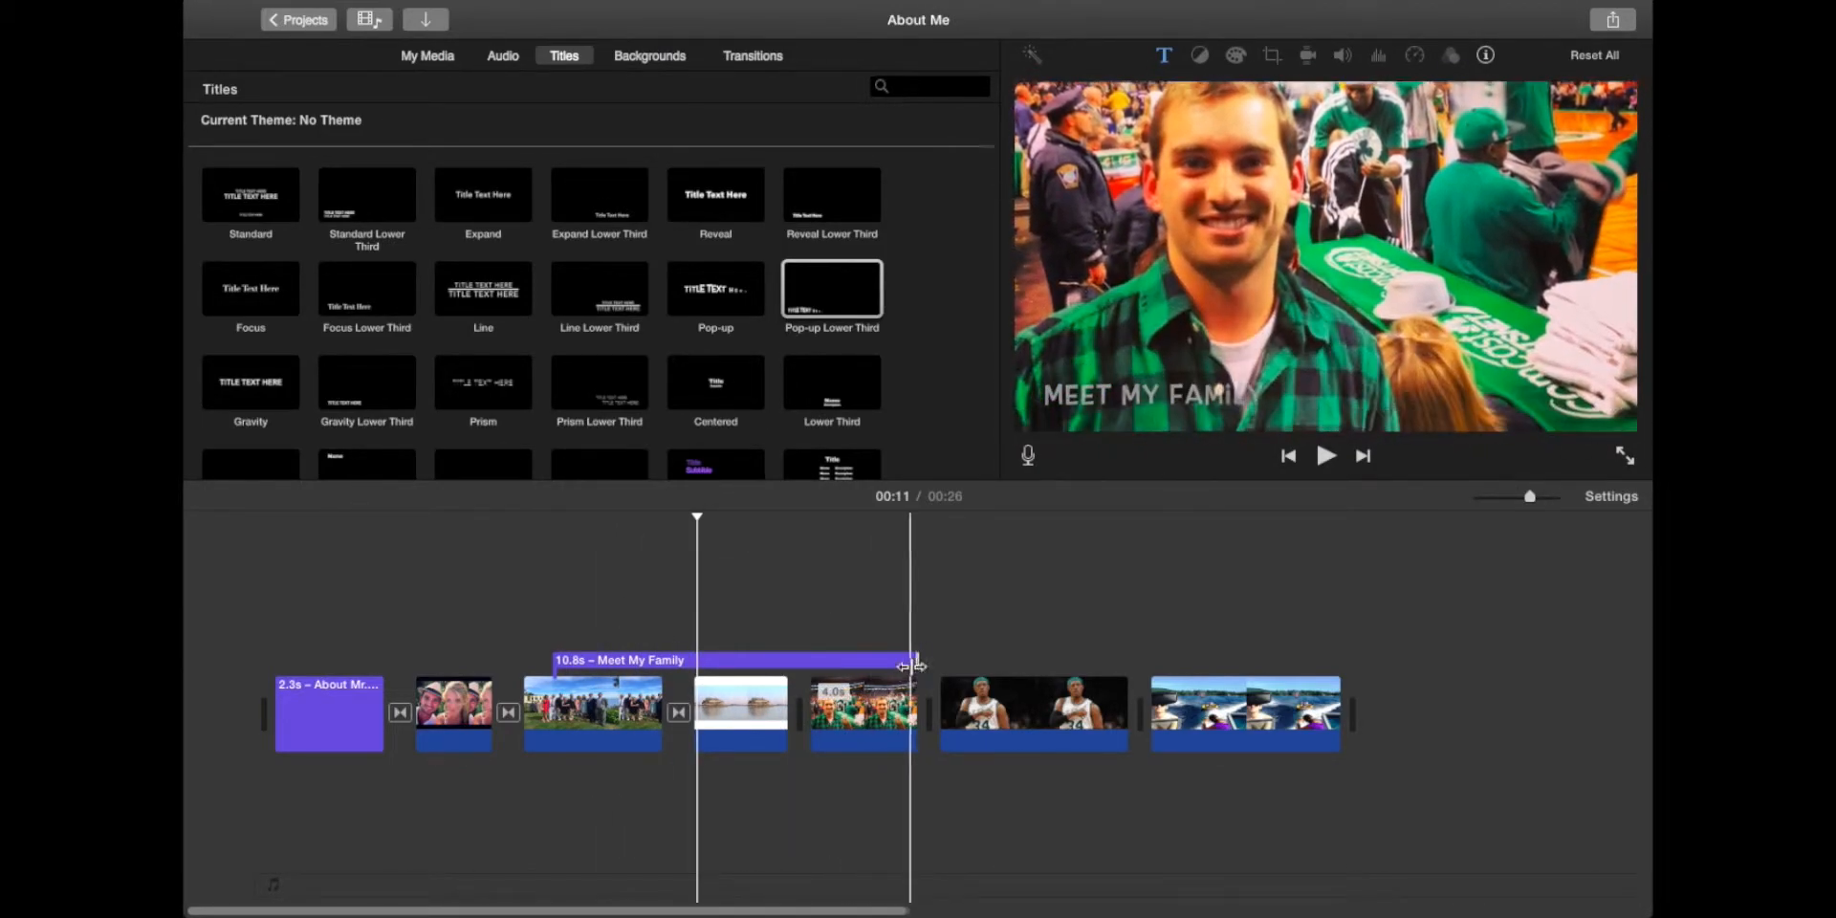
drag(916, 660, 661, 654)
click(508, 557)
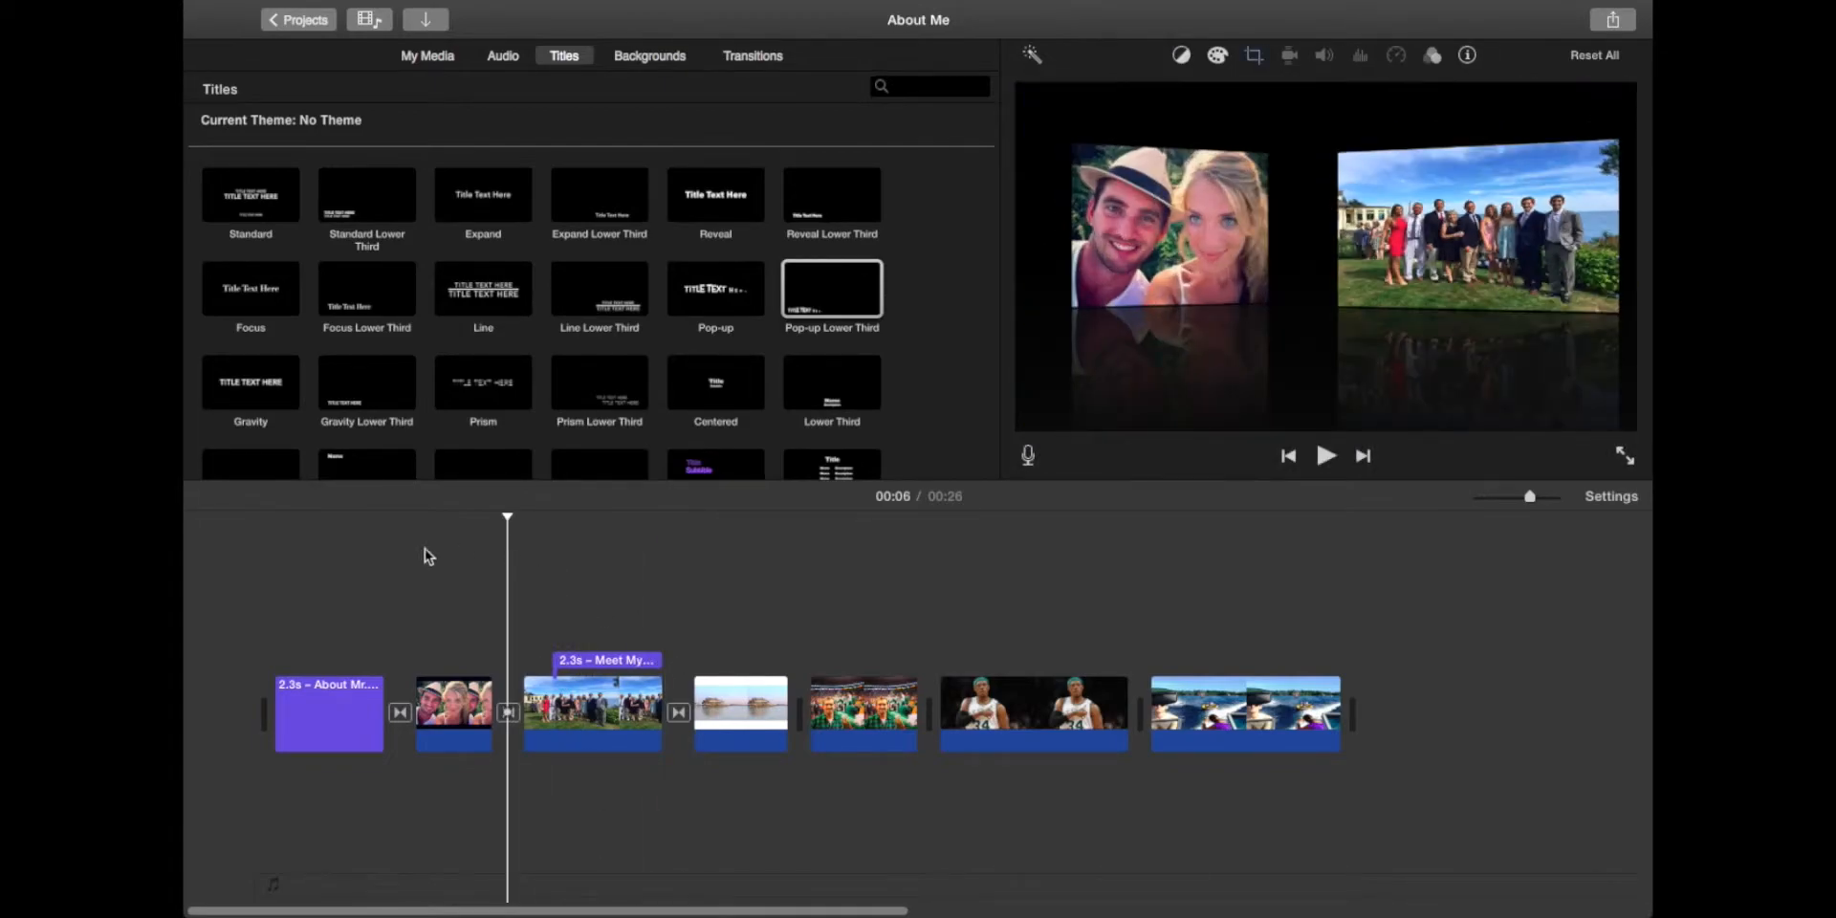
click(274, 542)
key(space)
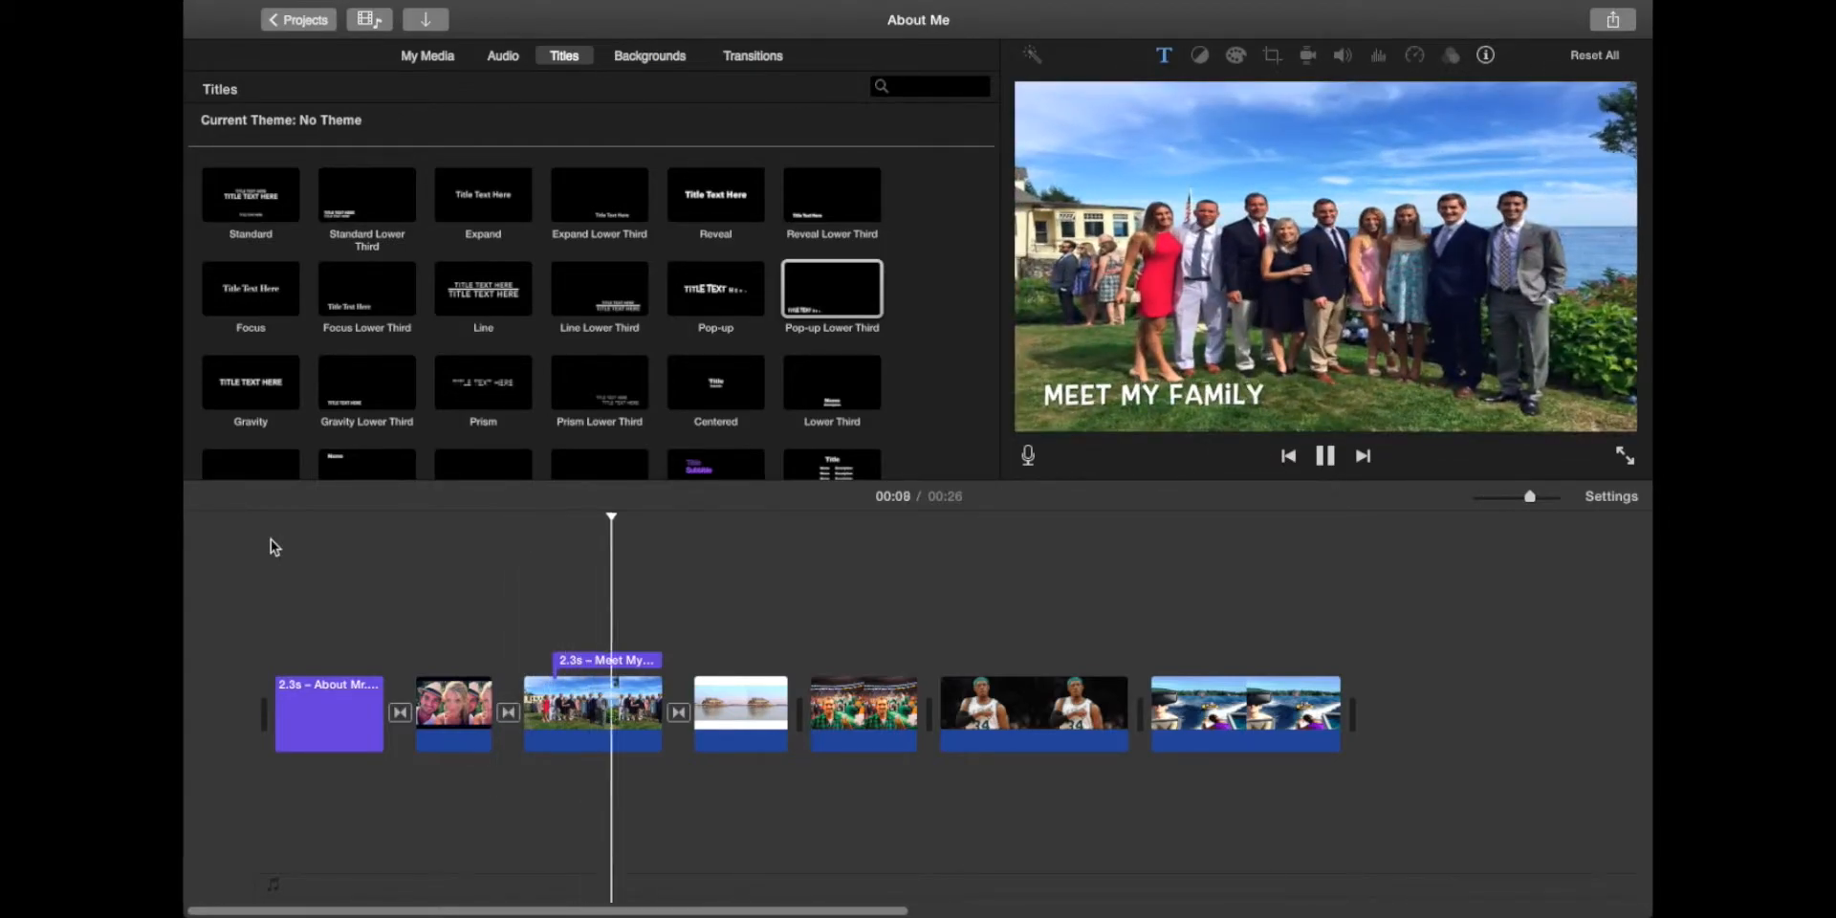
key(space)
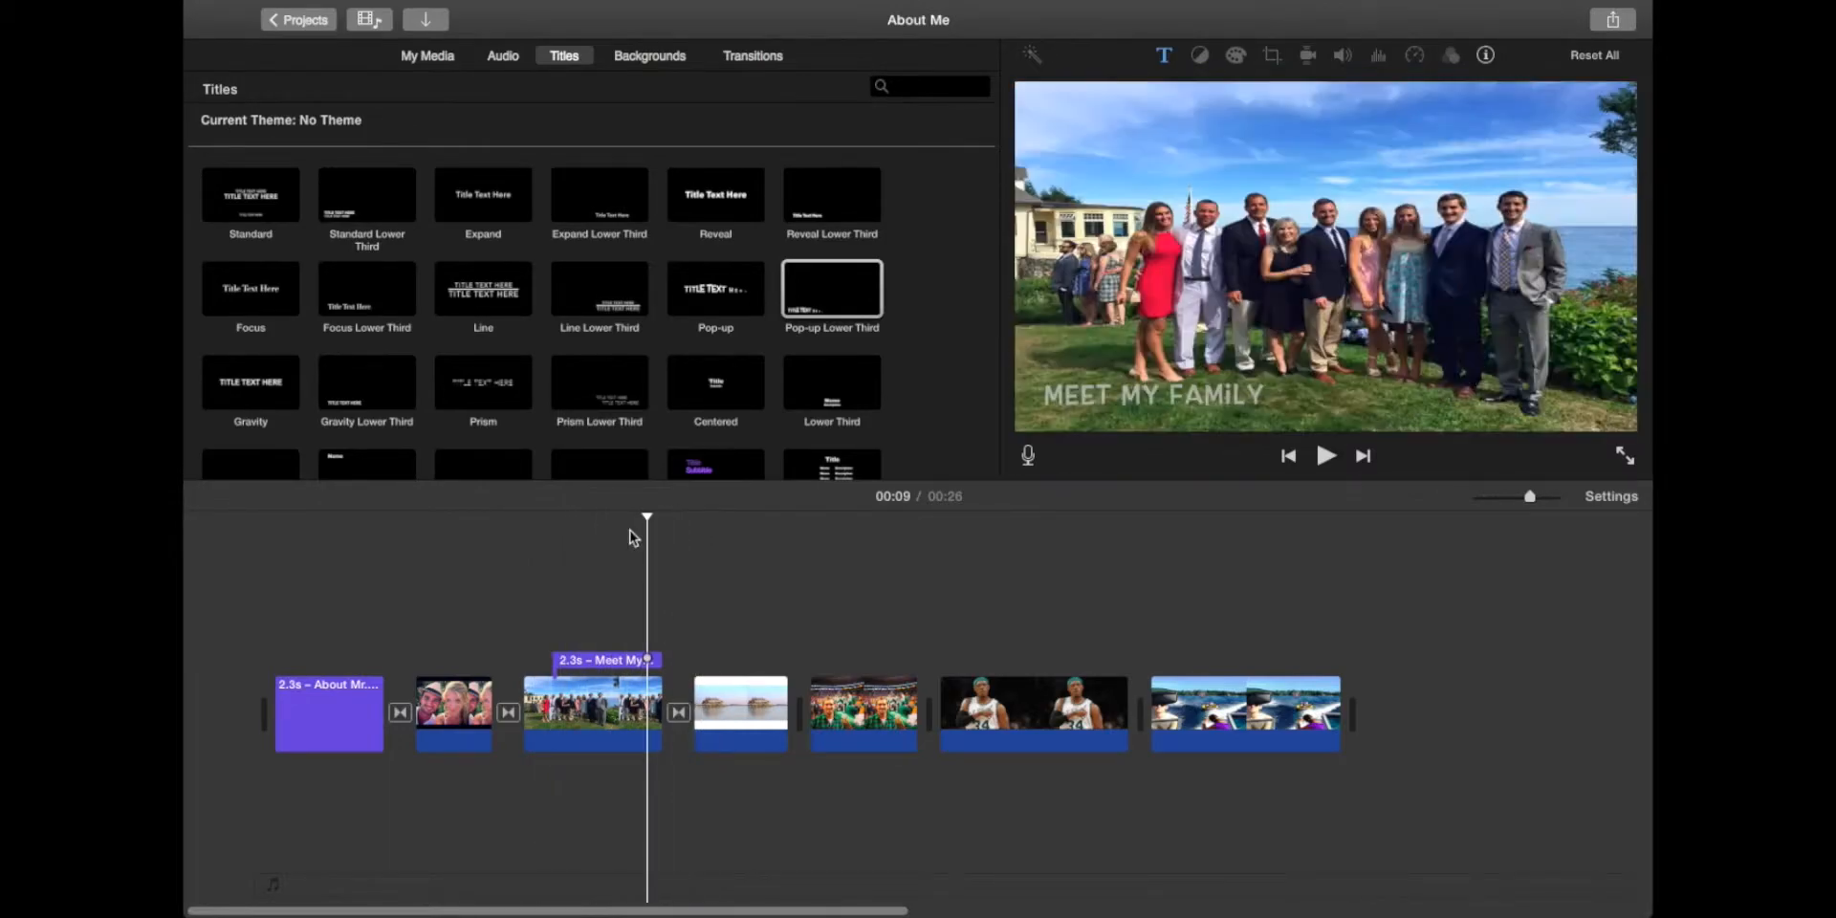
click(606, 526)
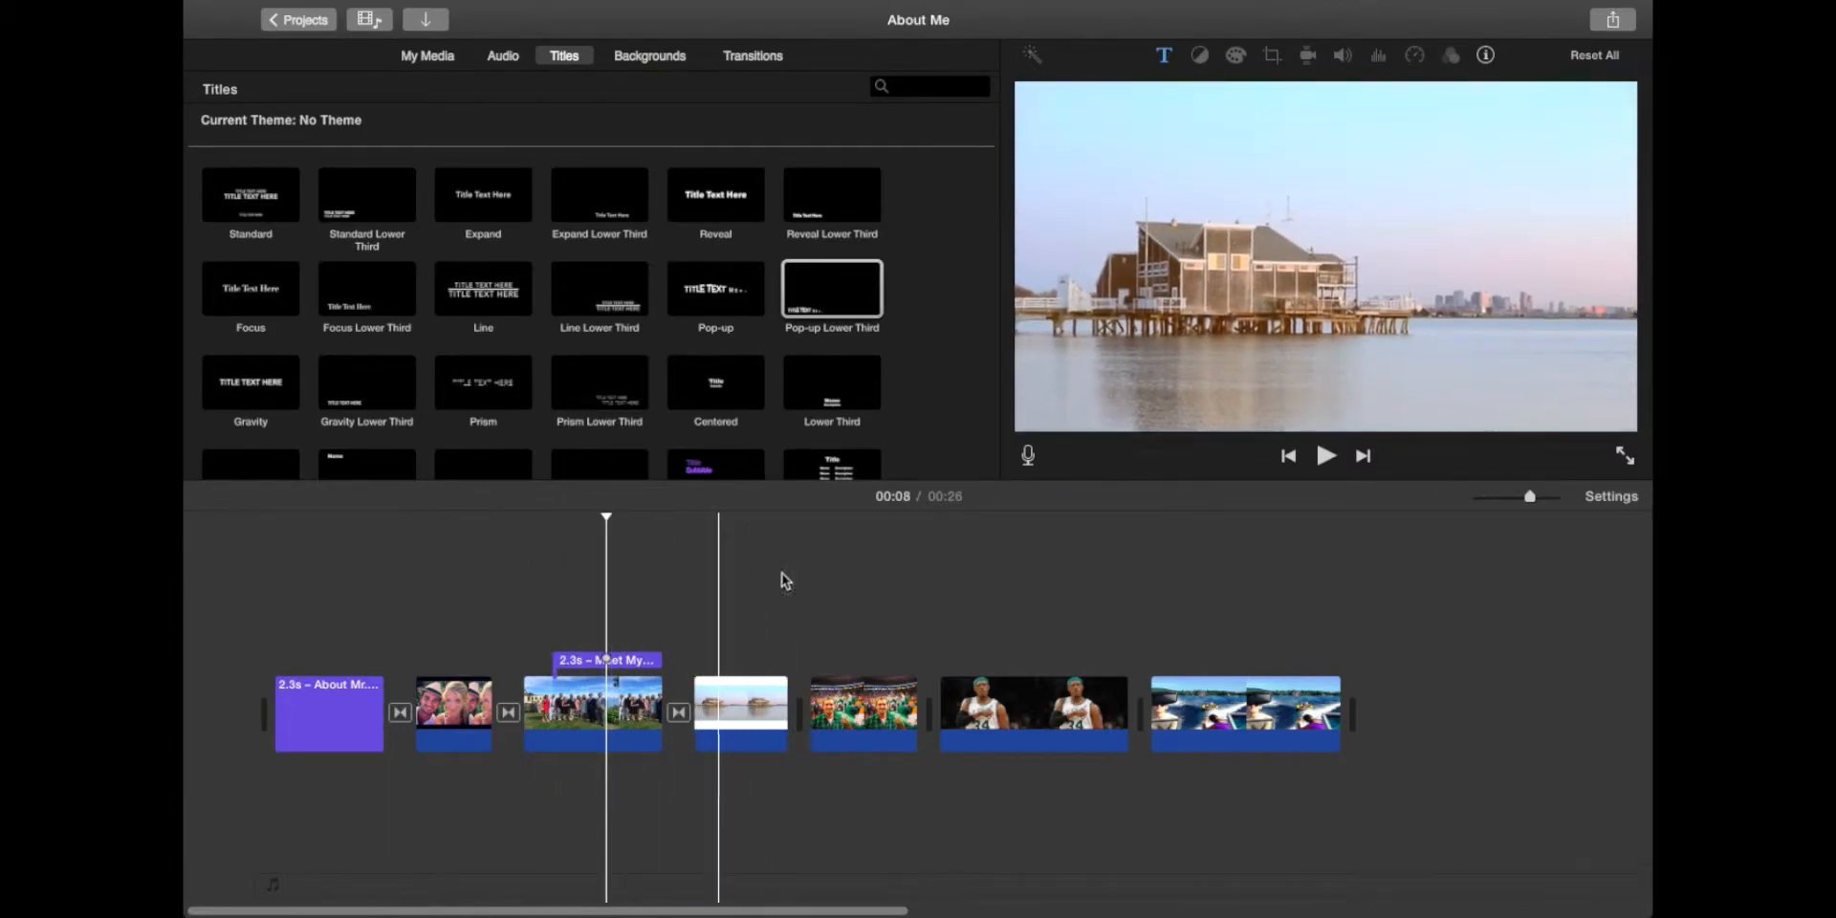